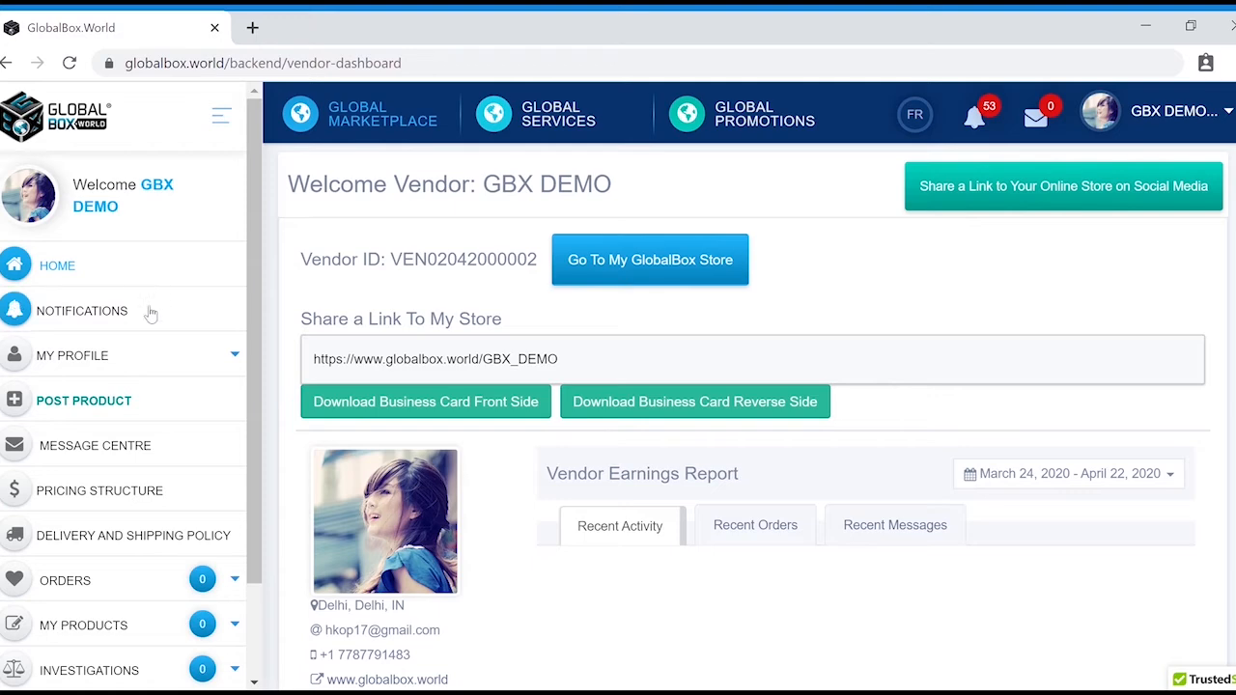
Open the product posting form and agree to the product posting terms and conditions.
left_click(95, 406)
scroll(406, 353, "down", 1)
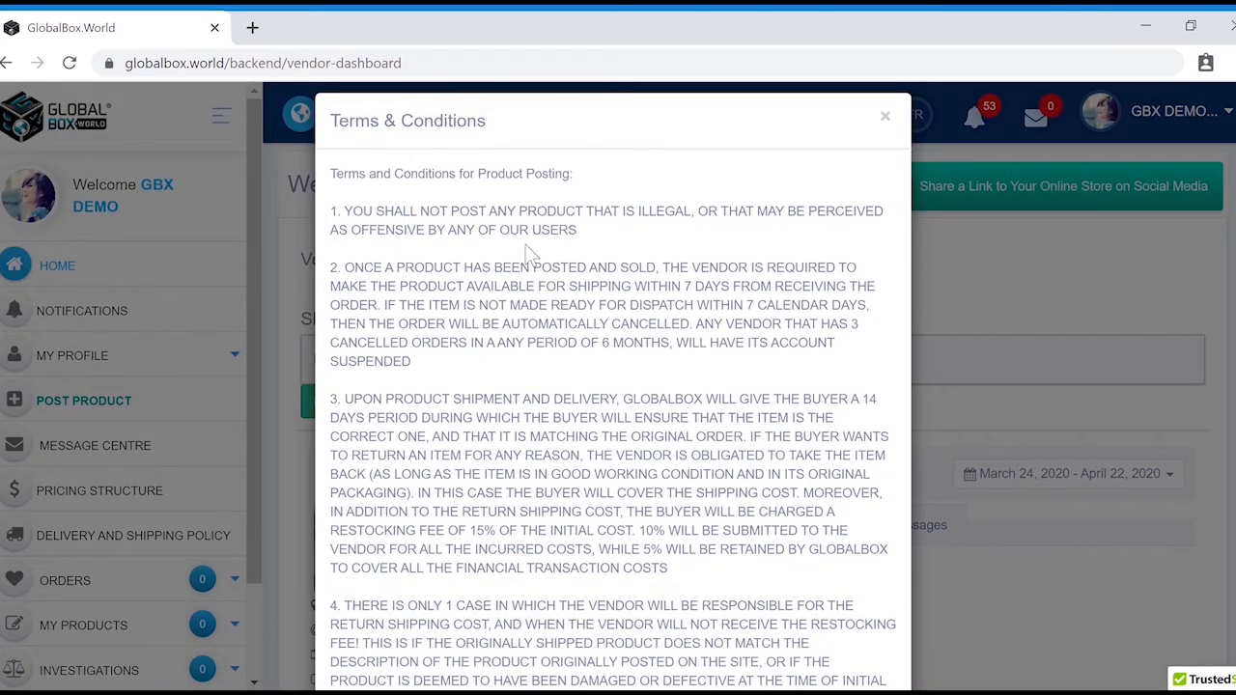
scroll(468, 338, "down", 1)
scroll(474, 350, "down", 1)
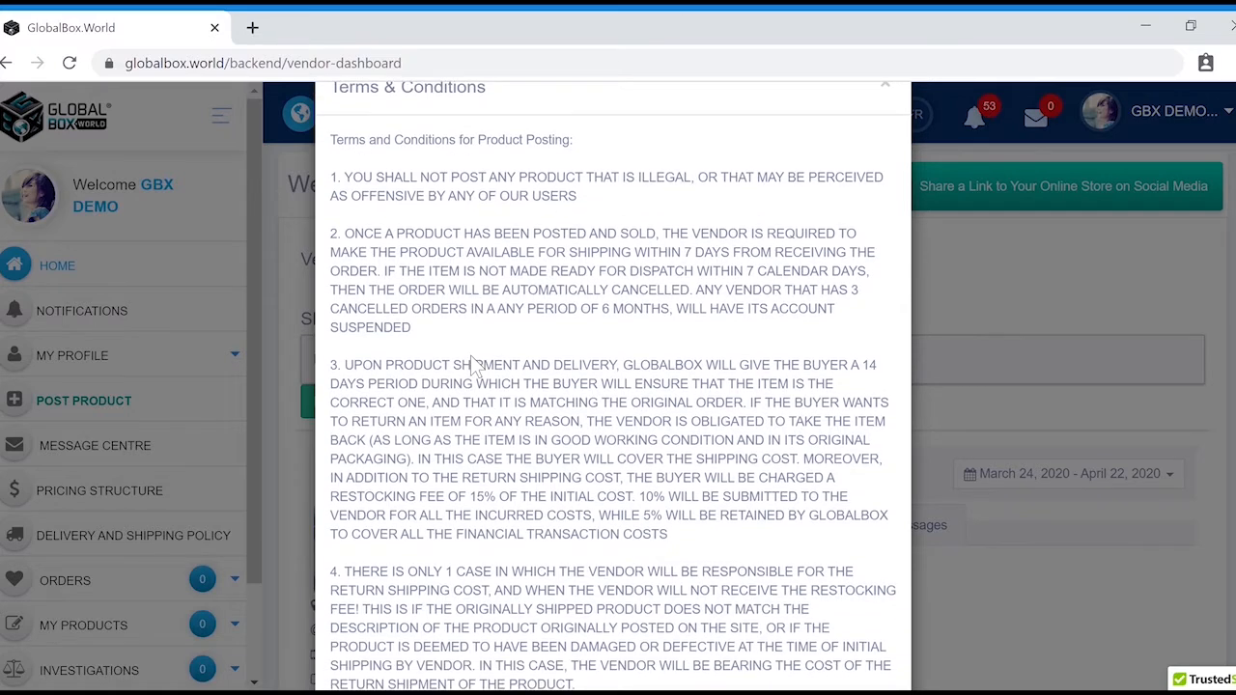
scroll(468, 329, "down", 1)
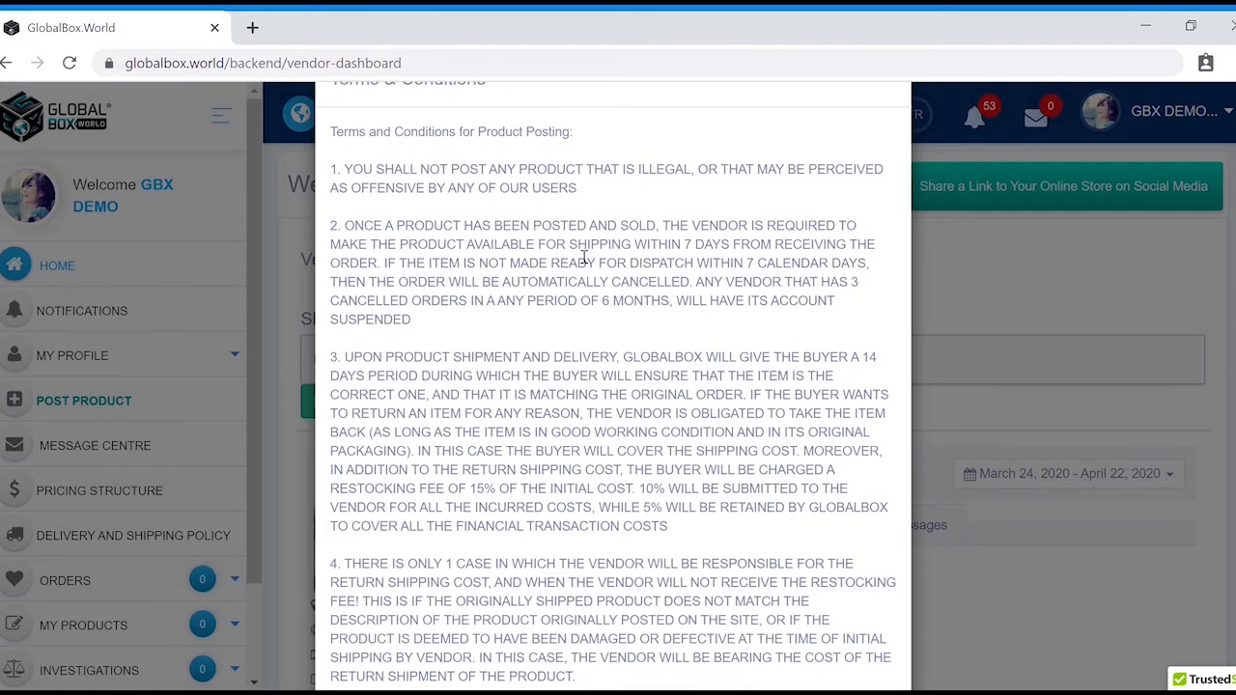
scroll(447, 526, "down", 10)
scroll(447, 526, "down", 10)
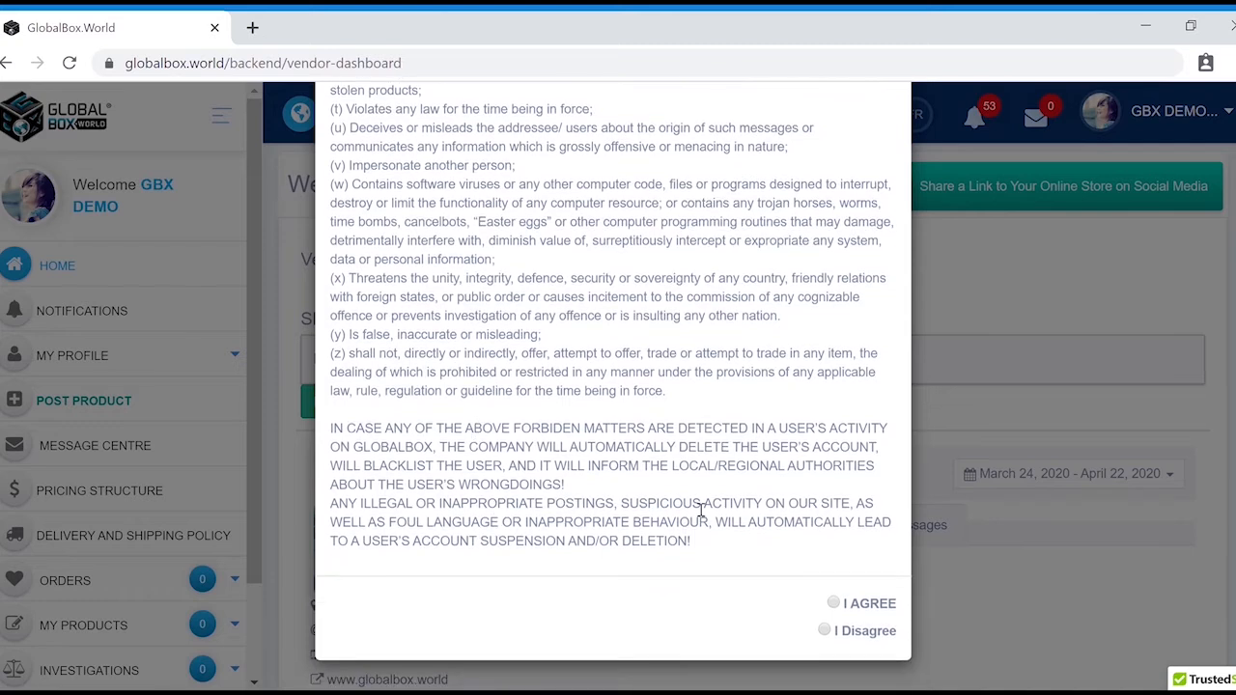
left_click(836, 603)
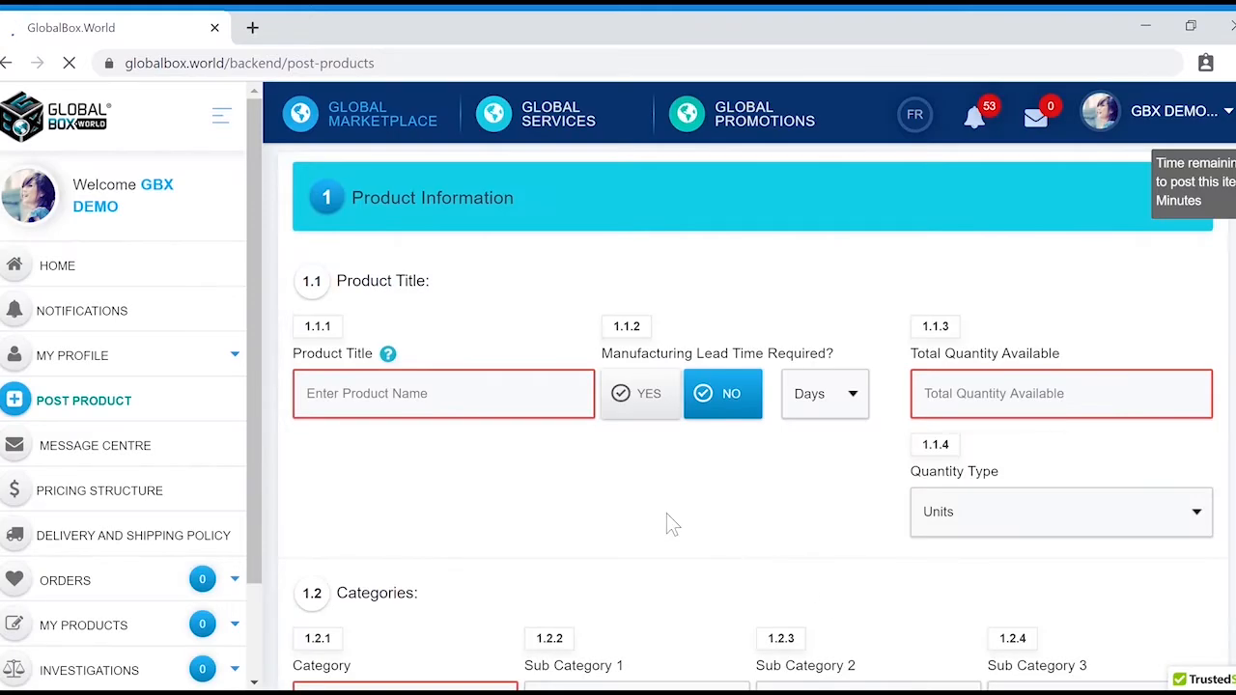
Title the product "Printed Polo T-Shirt" with a total available quantity of 999, and try marking manufacturing lead time as required.
left_click(974, 394)
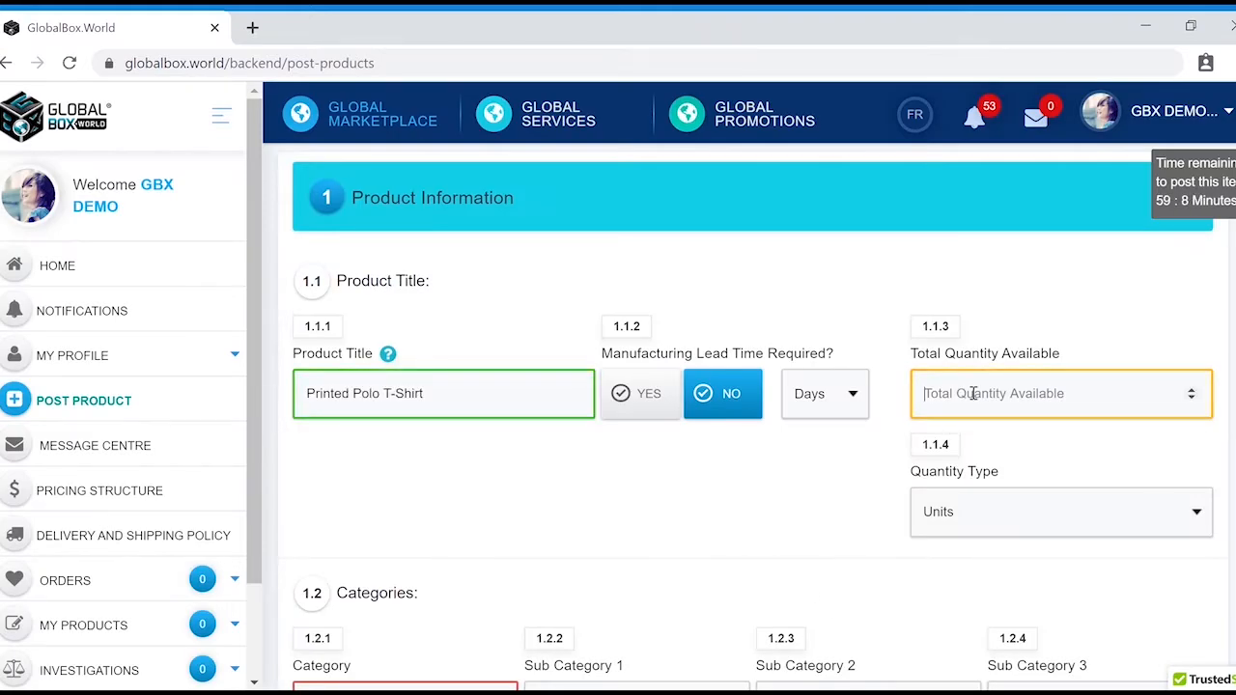
type("999")
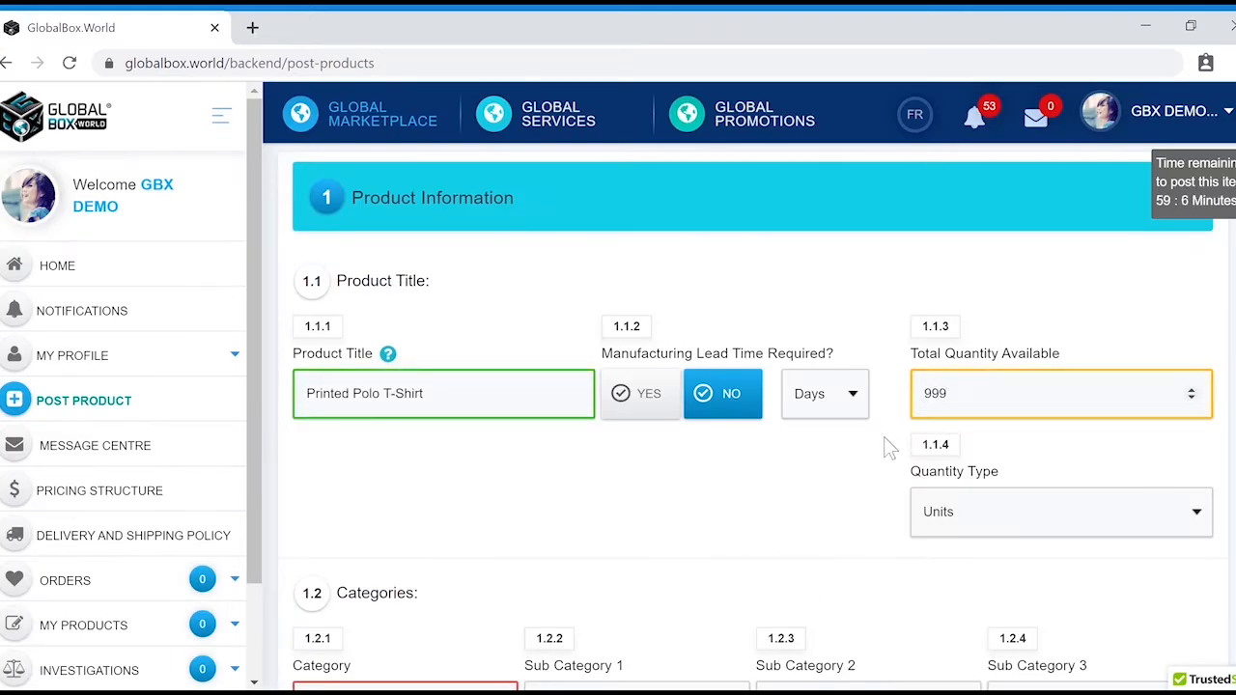
left_click(884, 446)
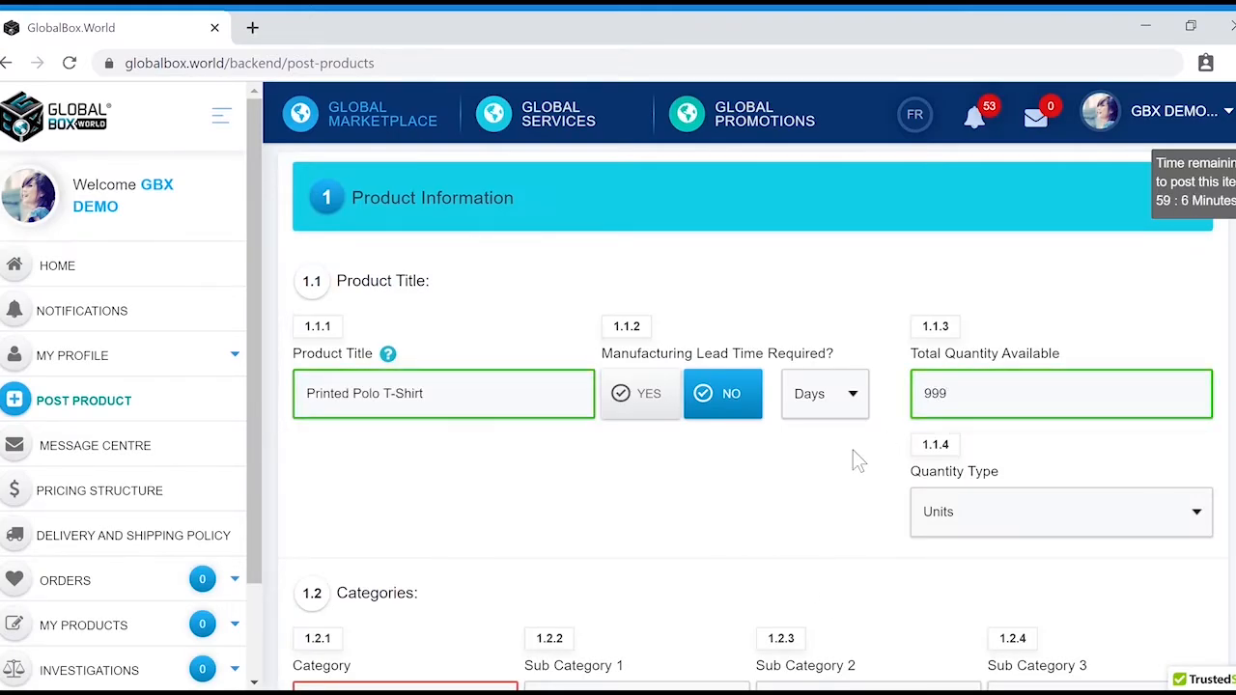
left_click(630, 396)
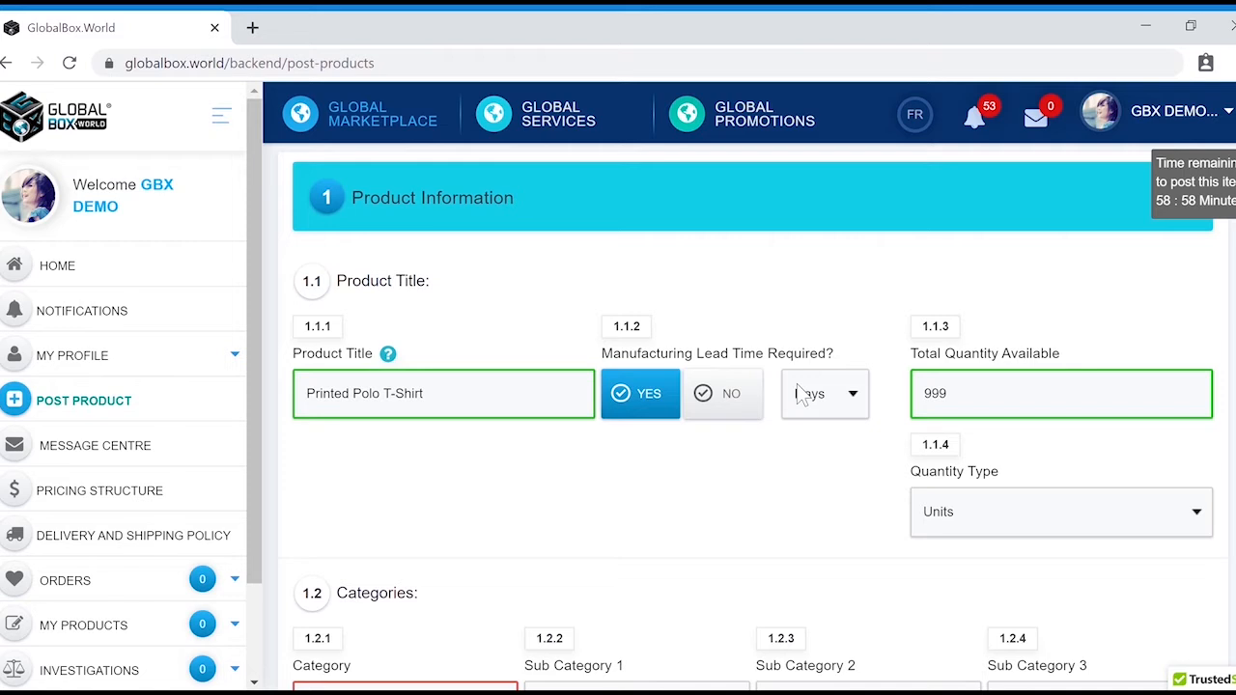
Categorize the product as Consumer Products, Apparel & Footwear, Men, T-shirts.
scroll(643, 360, "down", 3)
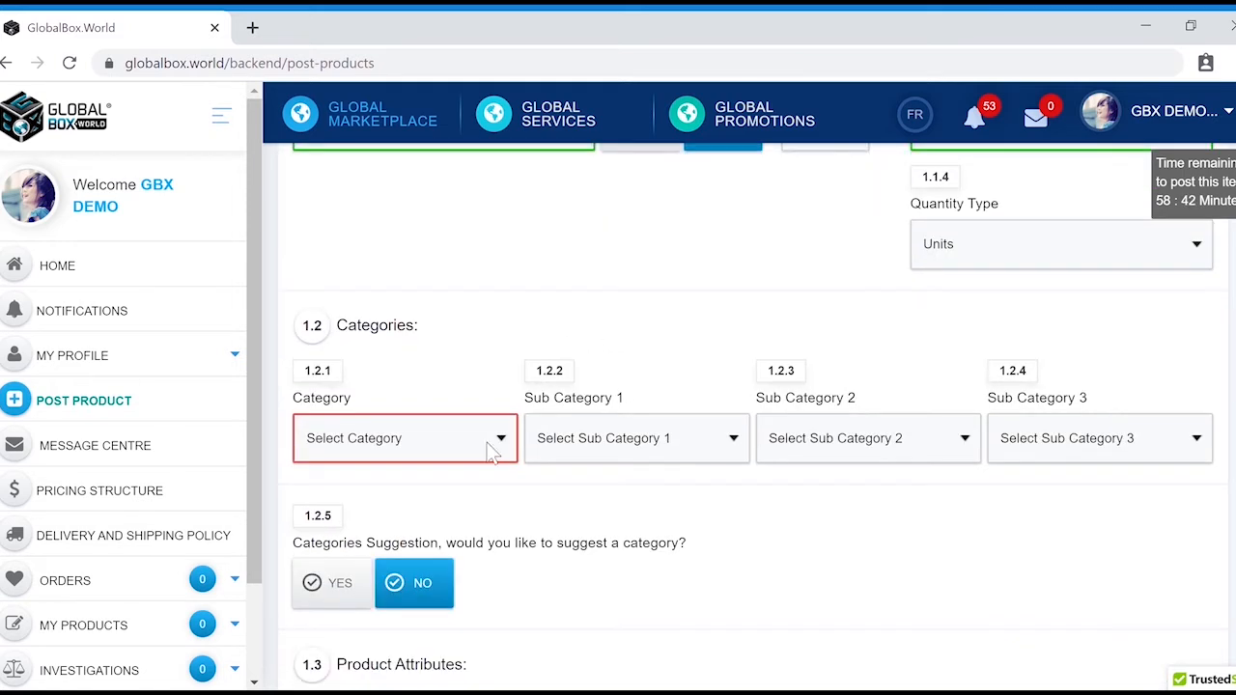
left_click(422, 446)
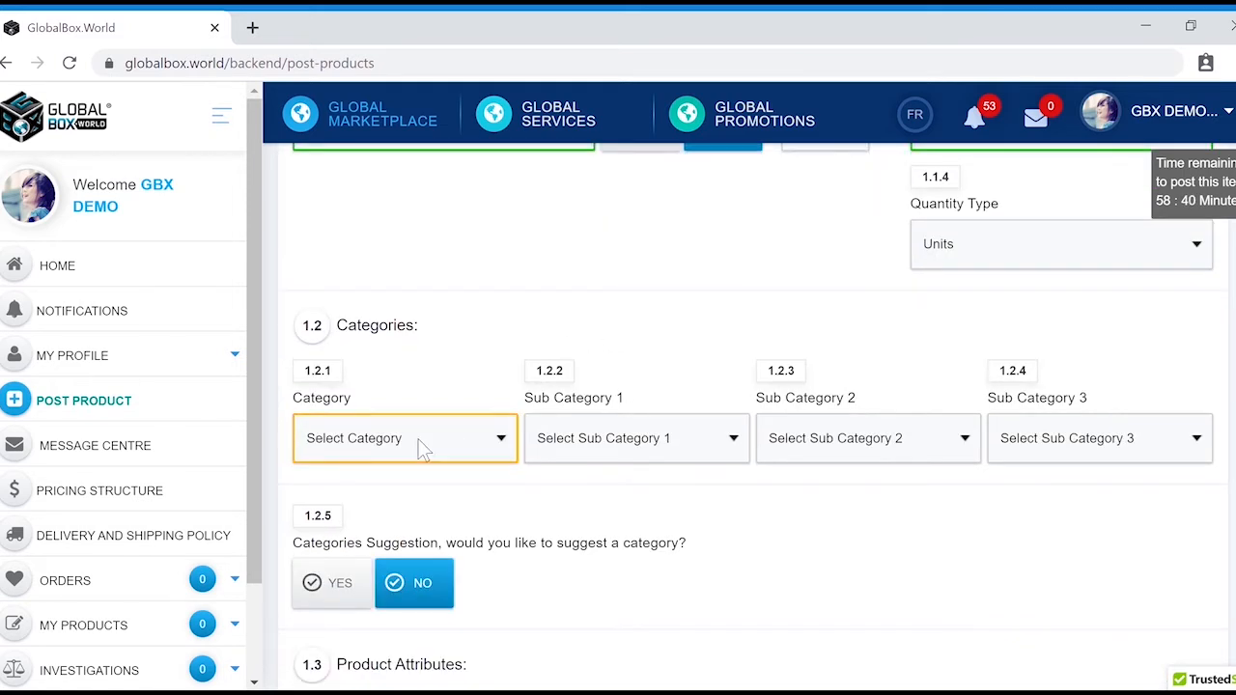
left_click(399, 259)
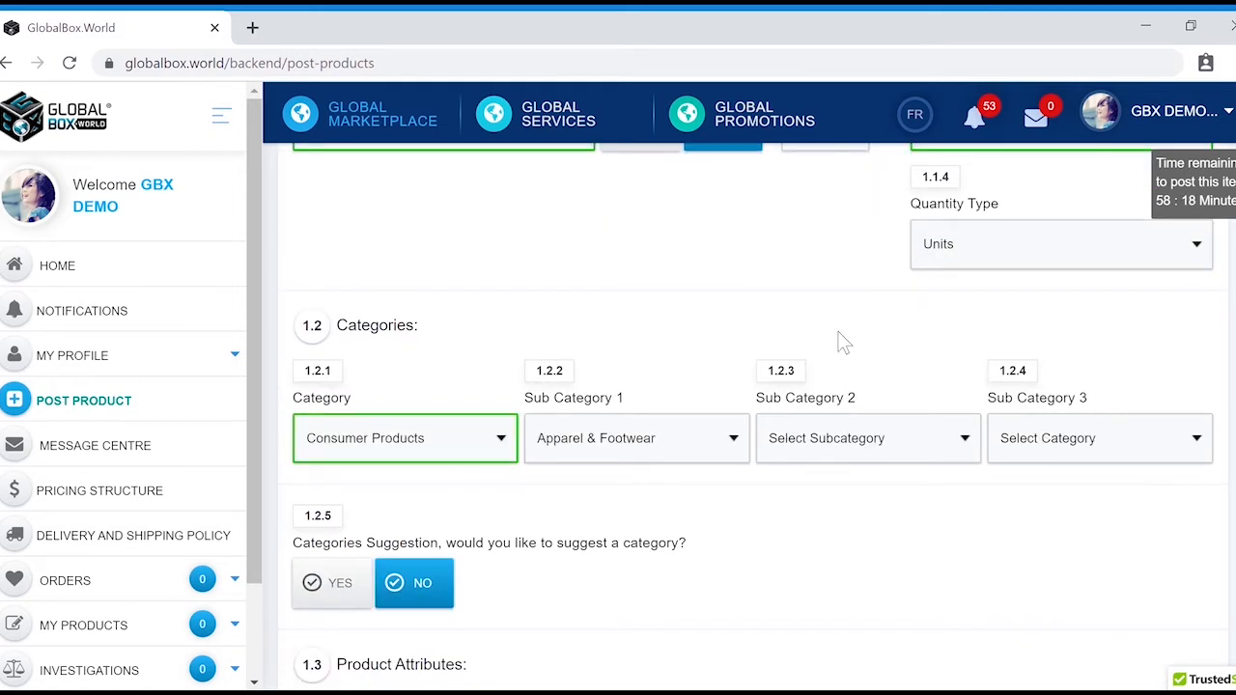
left_click(837, 332)
scroll(747, 312, "up", 1)
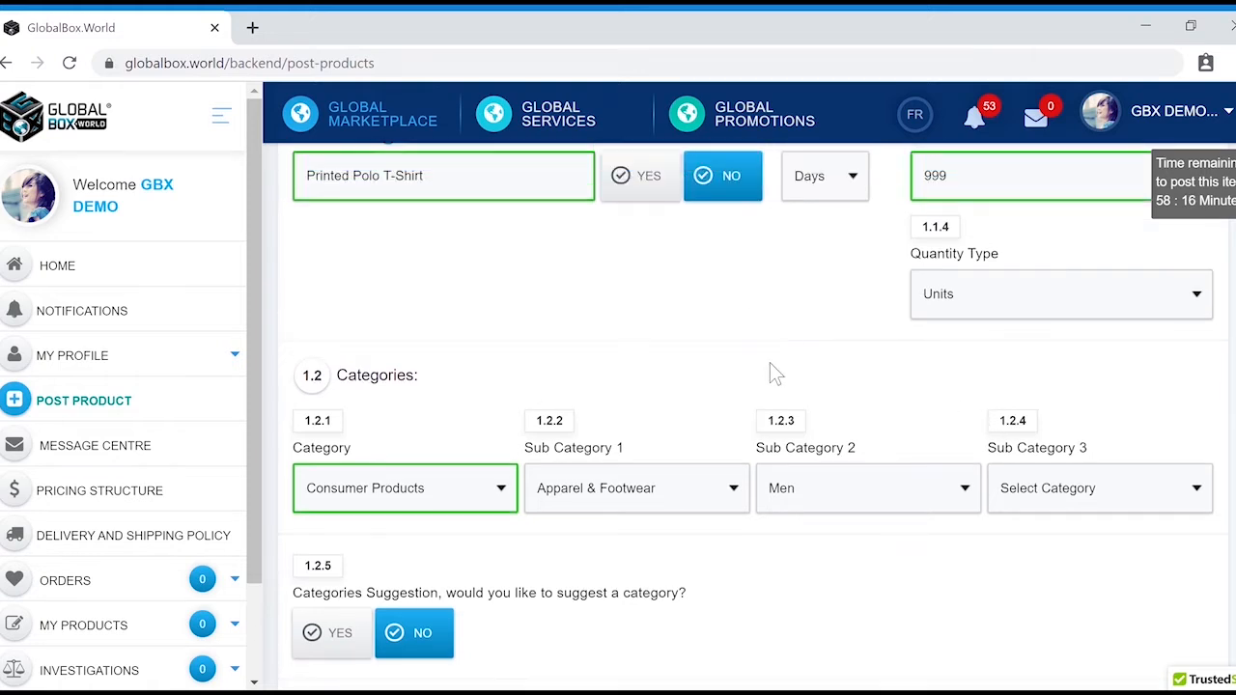
scroll(773, 373, "down", 1)
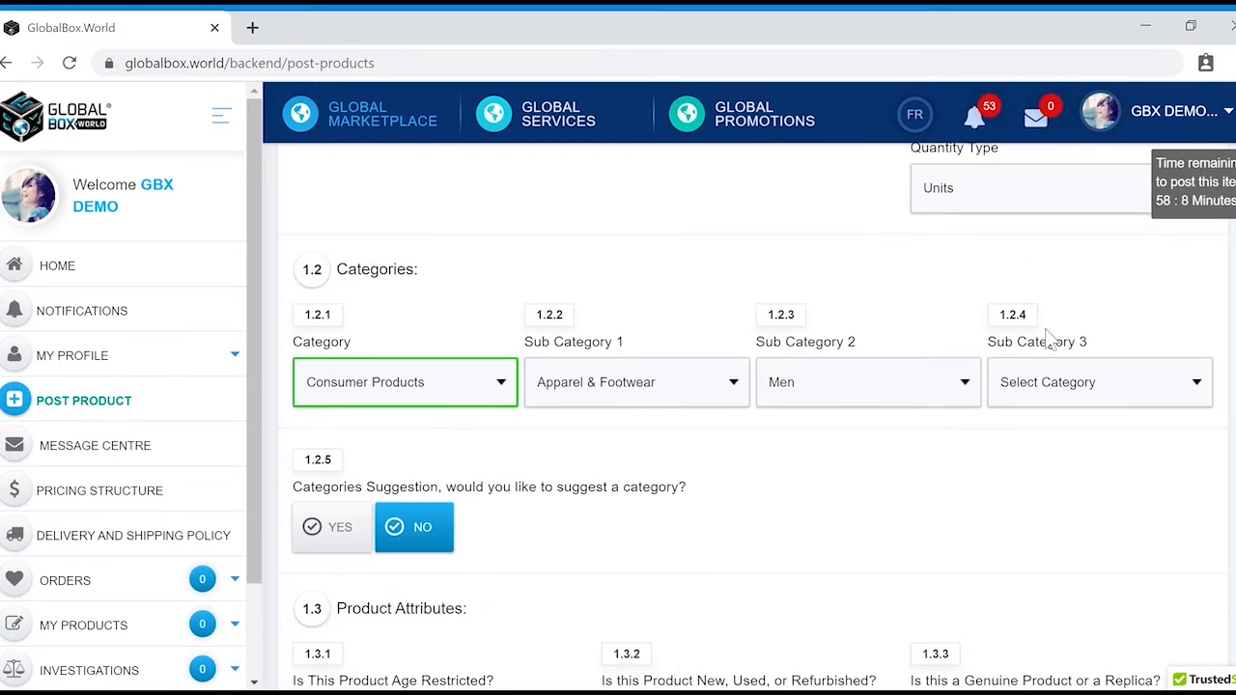
left_click(1045, 330)
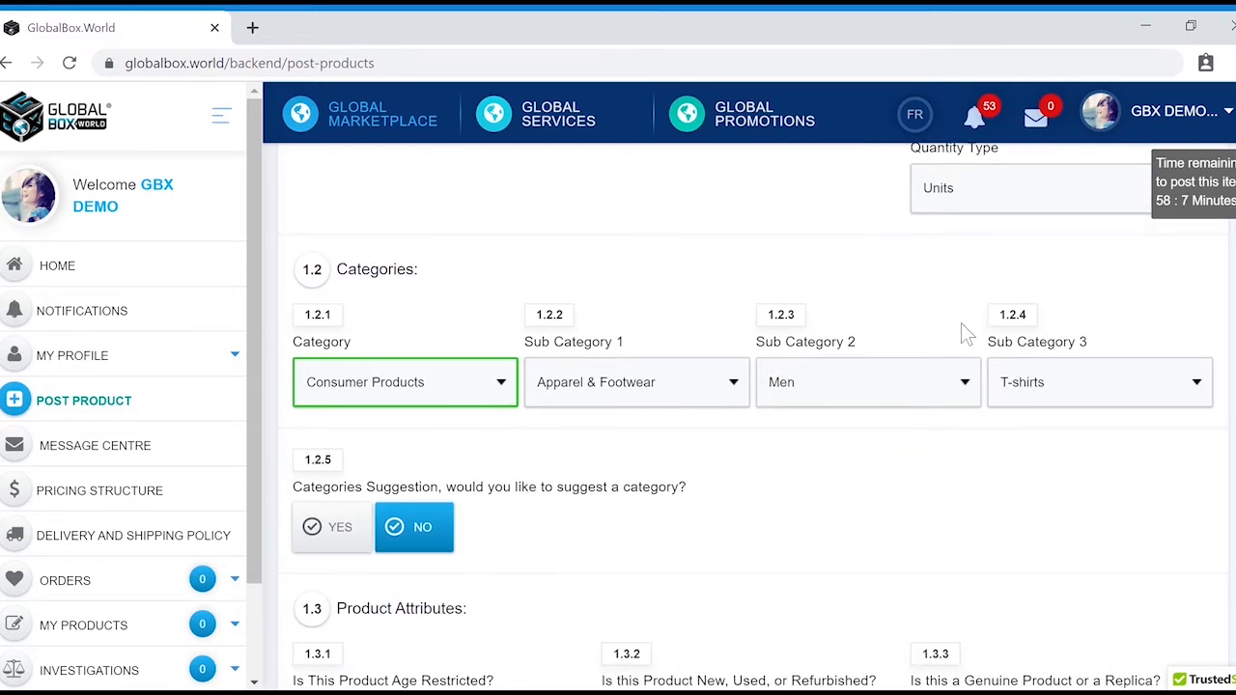
Mark the product as new and genuine, agreeing to the genuine-product notice with the vendor's first name.
scroll(524, 401, "down", 2)
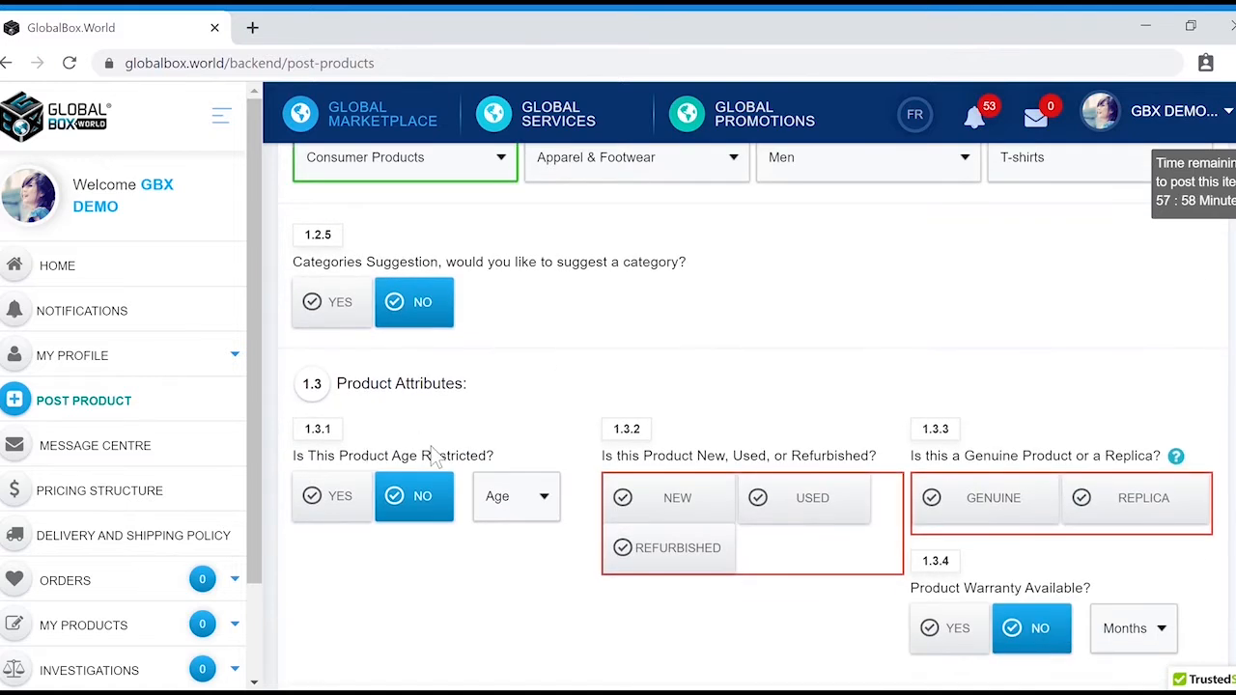
scroll(415, 444, "down", 1)
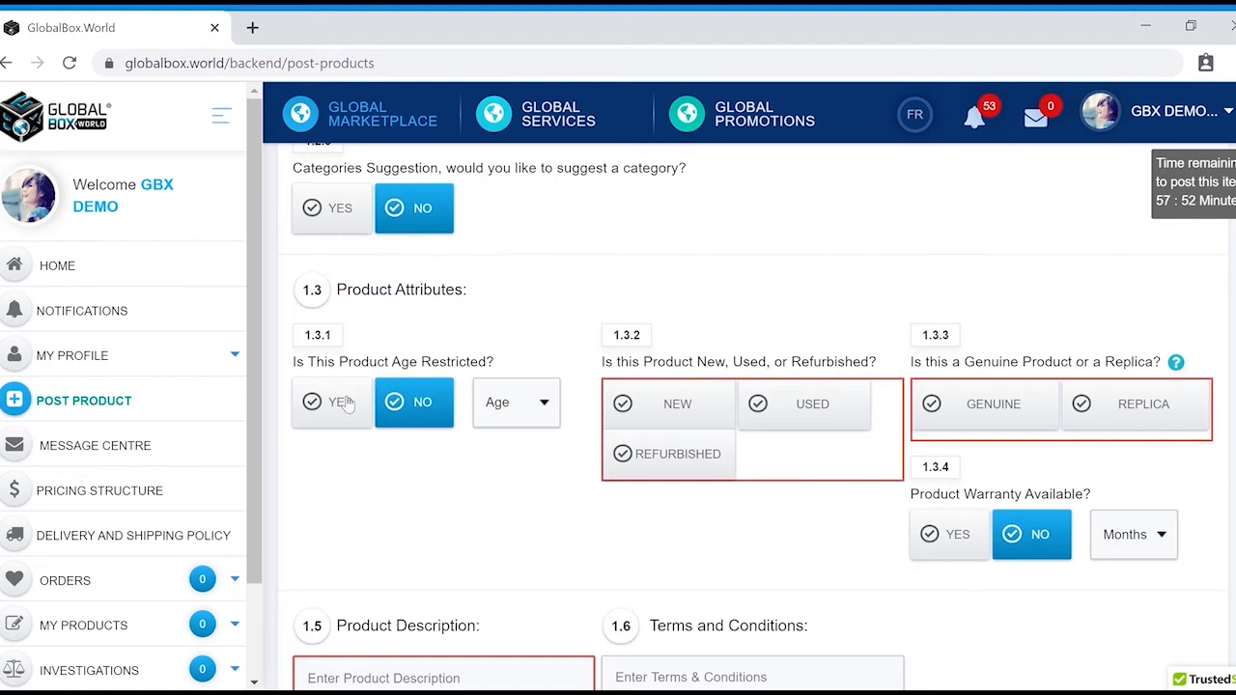
left_click(646, 406)
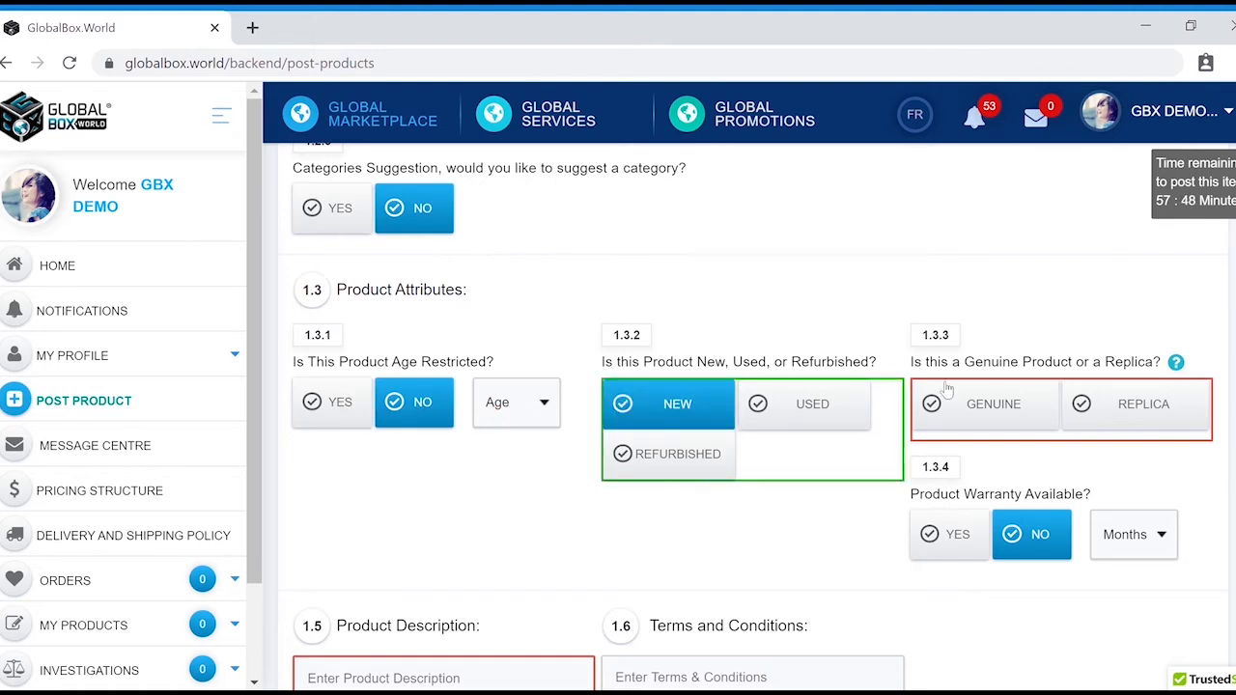
left_click(1009, 406)
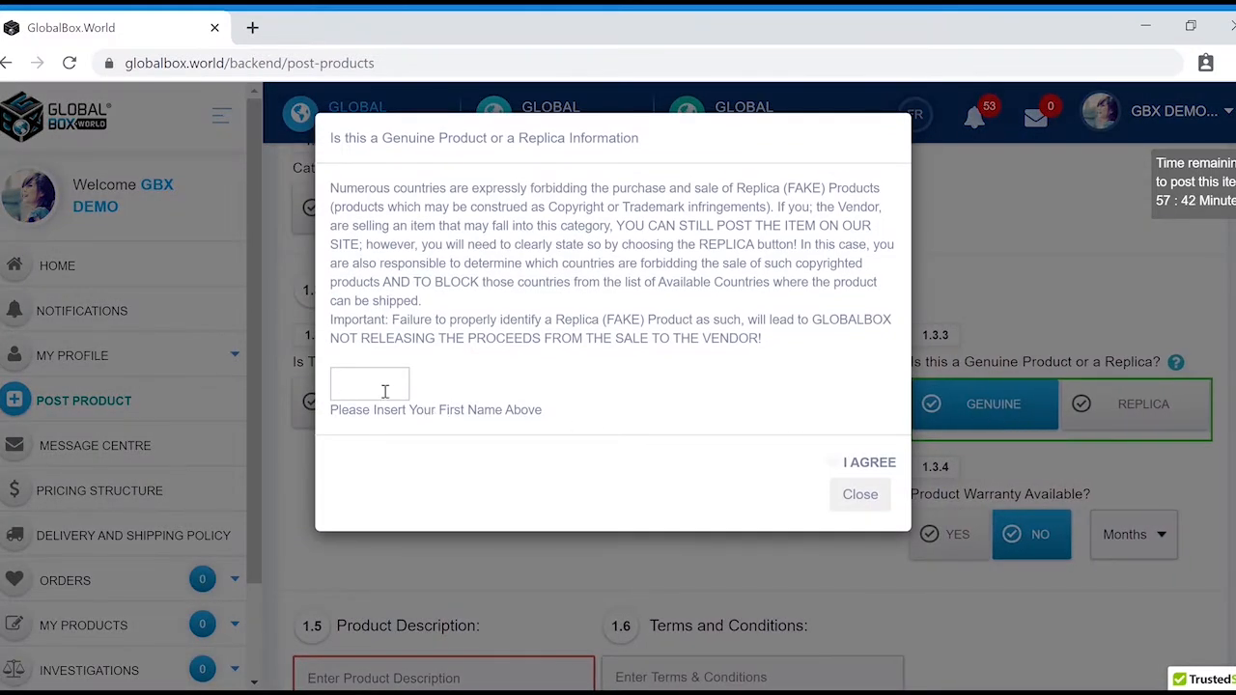
type("HV")
left_click(834, 463)
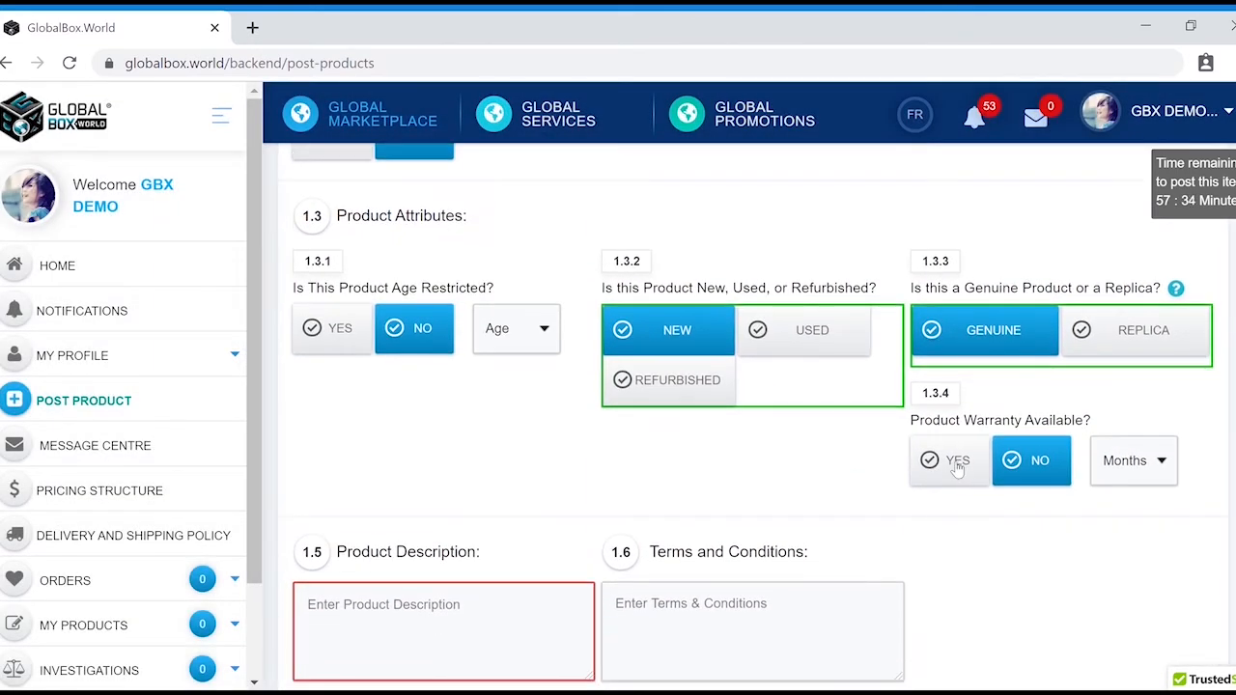
Declare a product warranty as available and set its length to 3 months.
left_click(956, 463)
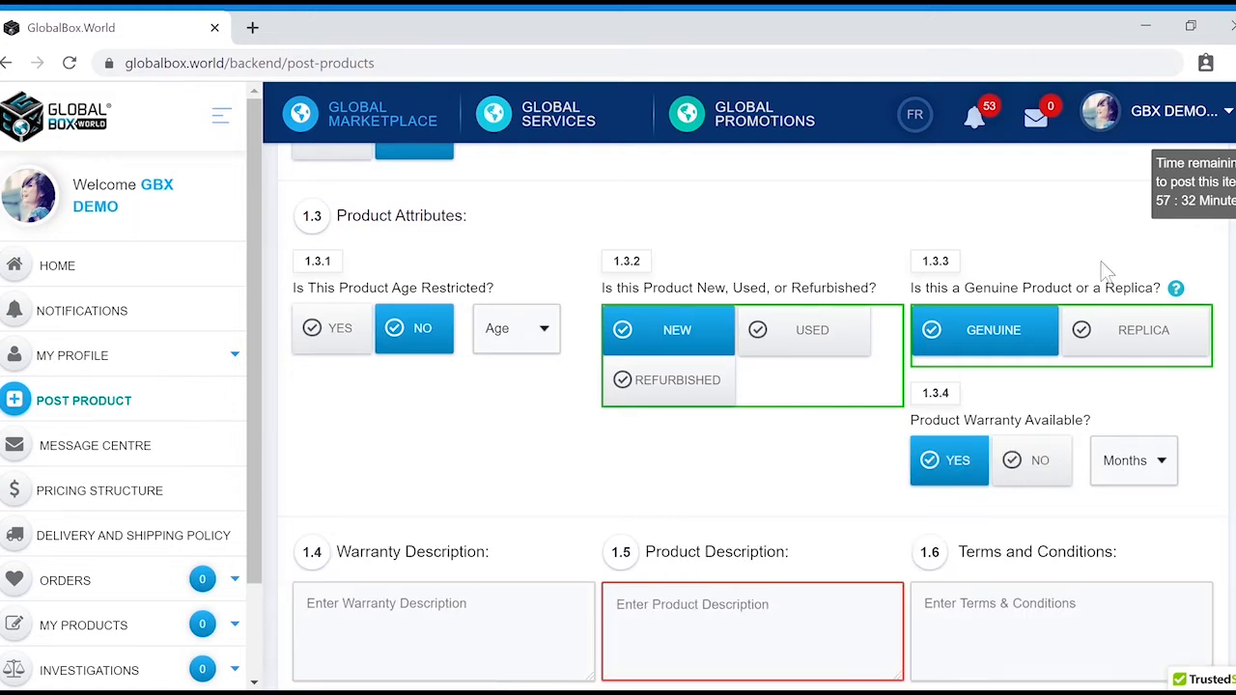
left_click(1110, 103)
Enter the product description "Great designer shirt for the summer to beat the heat.".
scroll(820, 457, "down", 1)
scroll(819, 457, "down", 1)
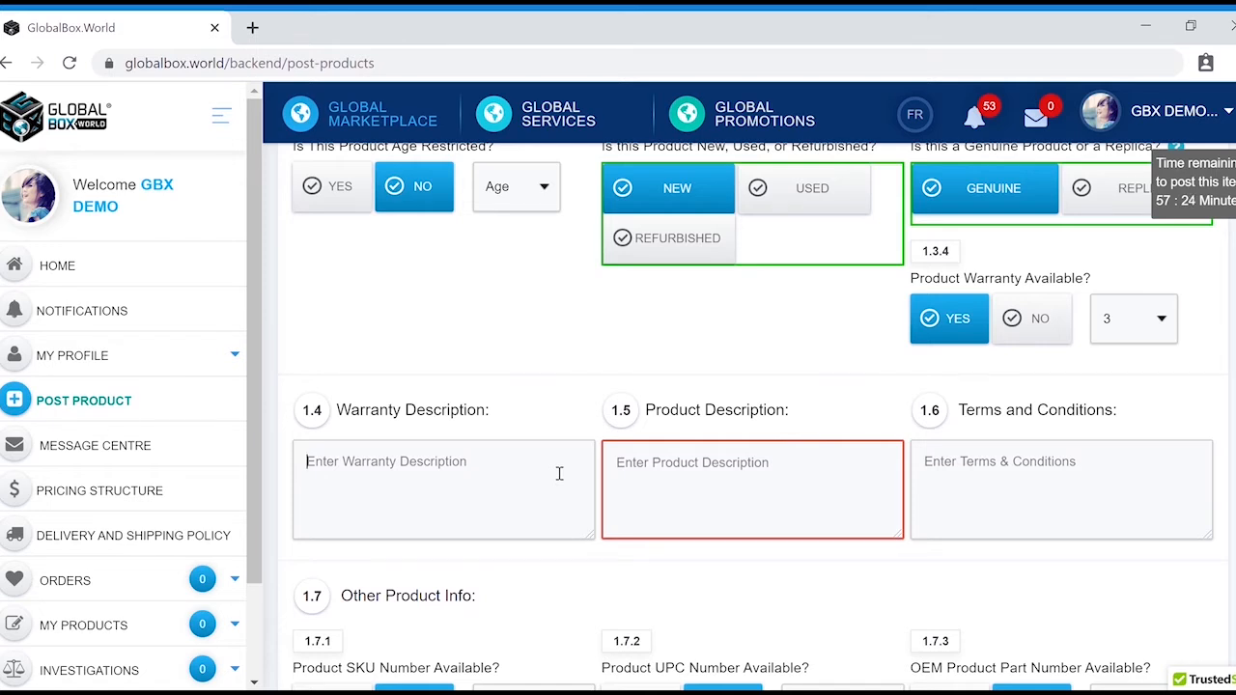
left_click(605, 471)
type("Great designer shirt for thwe")
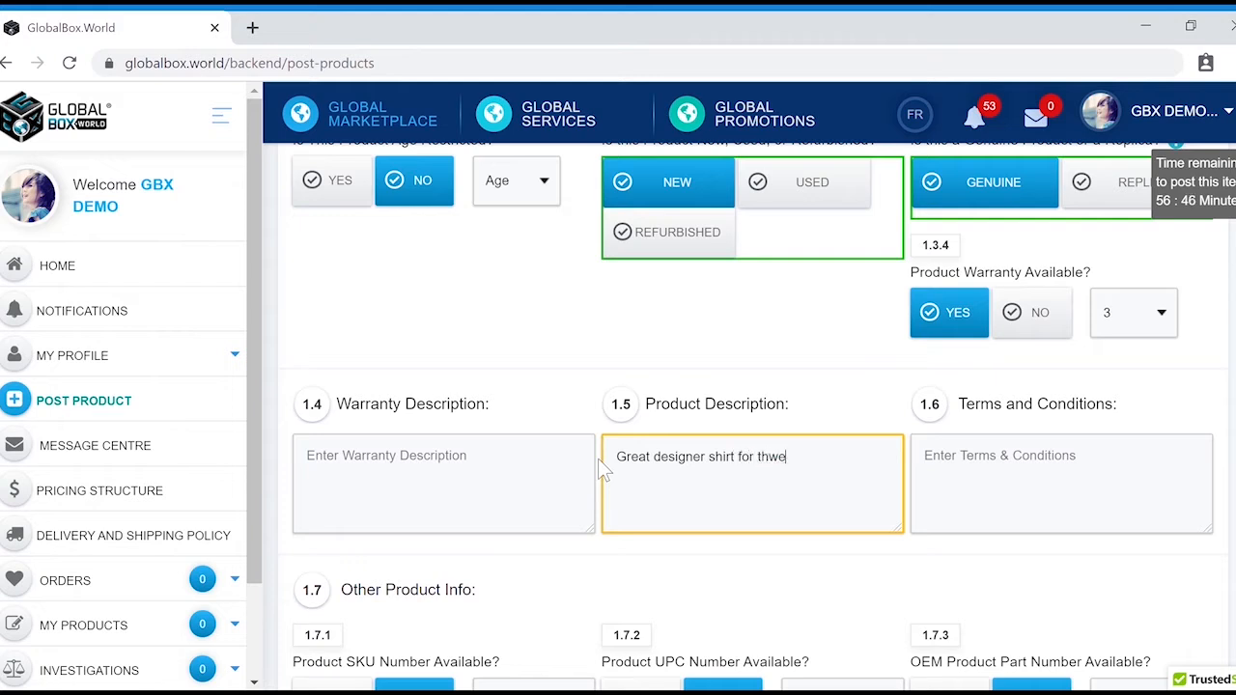
key("BackSpace")
key("BackSpace")
type("summer to beat th")
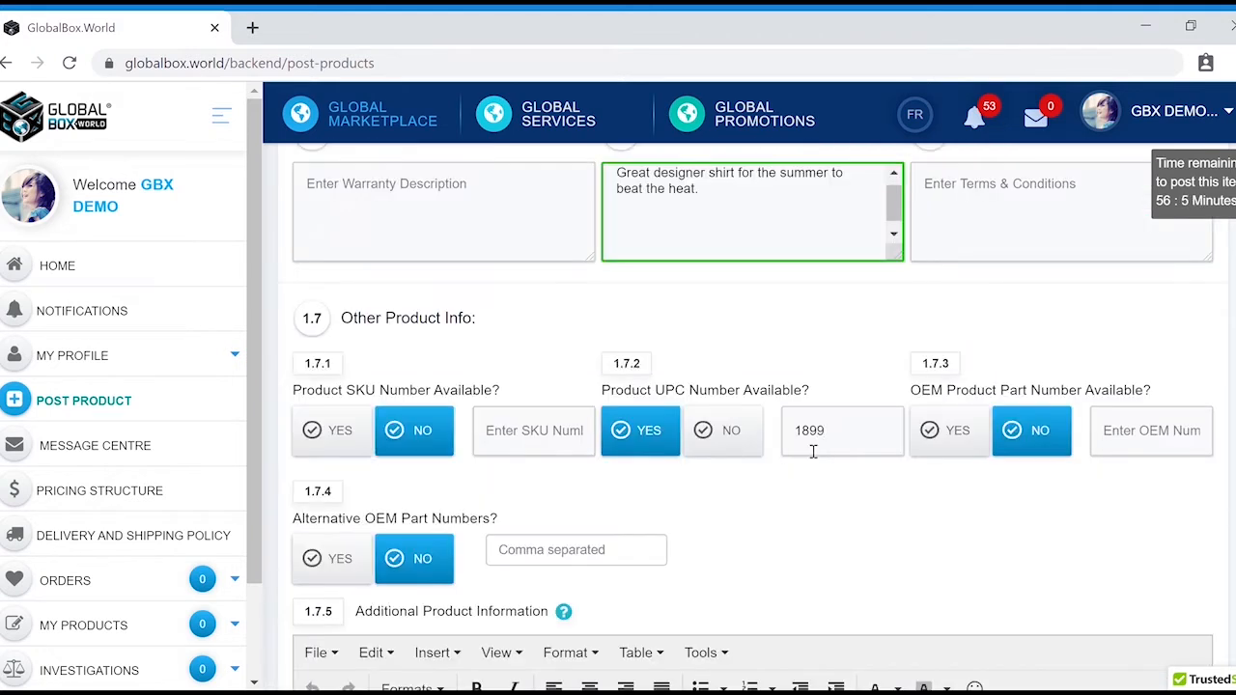
Try giving the product the UPC number 18992020 and the SKU number 123456.
type("2020")
left_click(360, 432)
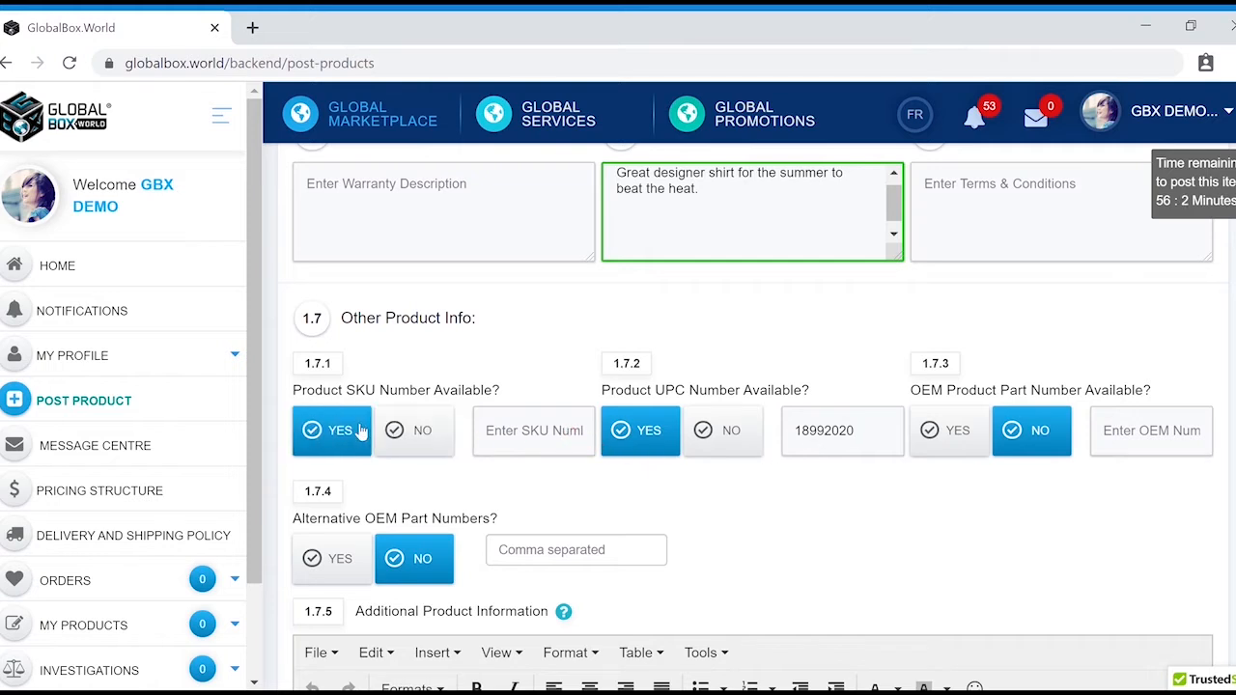
left_click(491, 429)
type("123456")
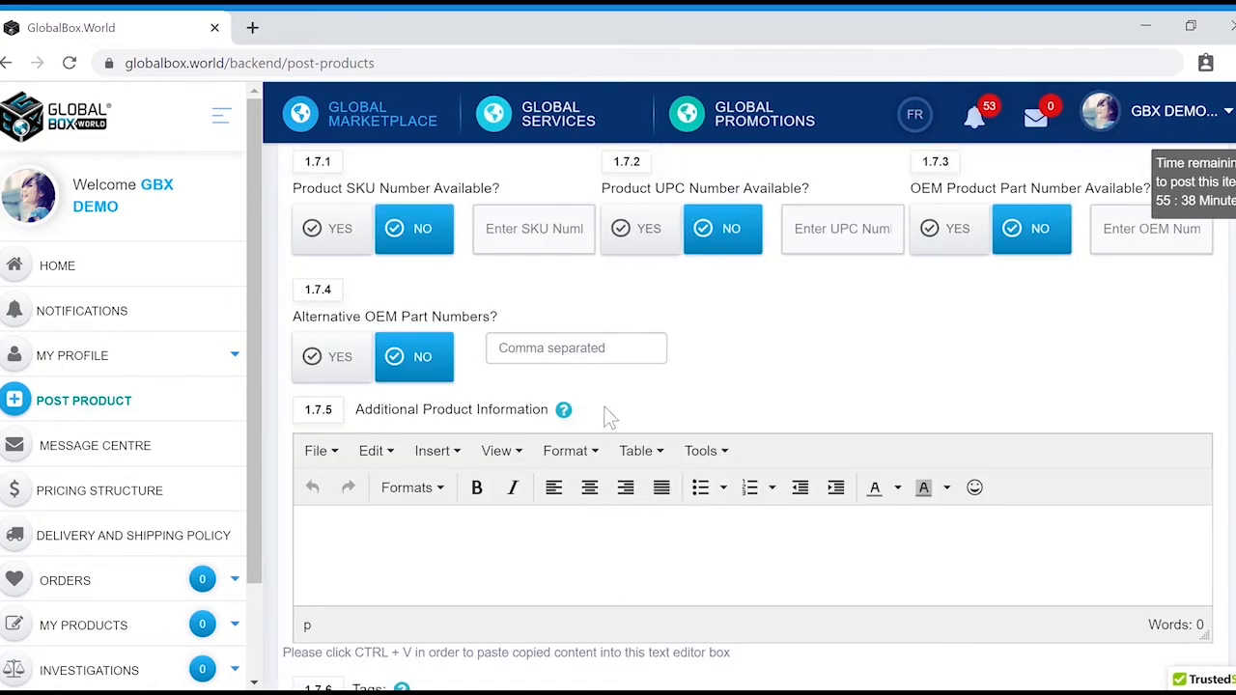
Enter the lines "Text", "Images" and "Tables" as additional product information.
left_click(560, 540)
type("Text ")
type("Images")
key("Return")
type("Tables")
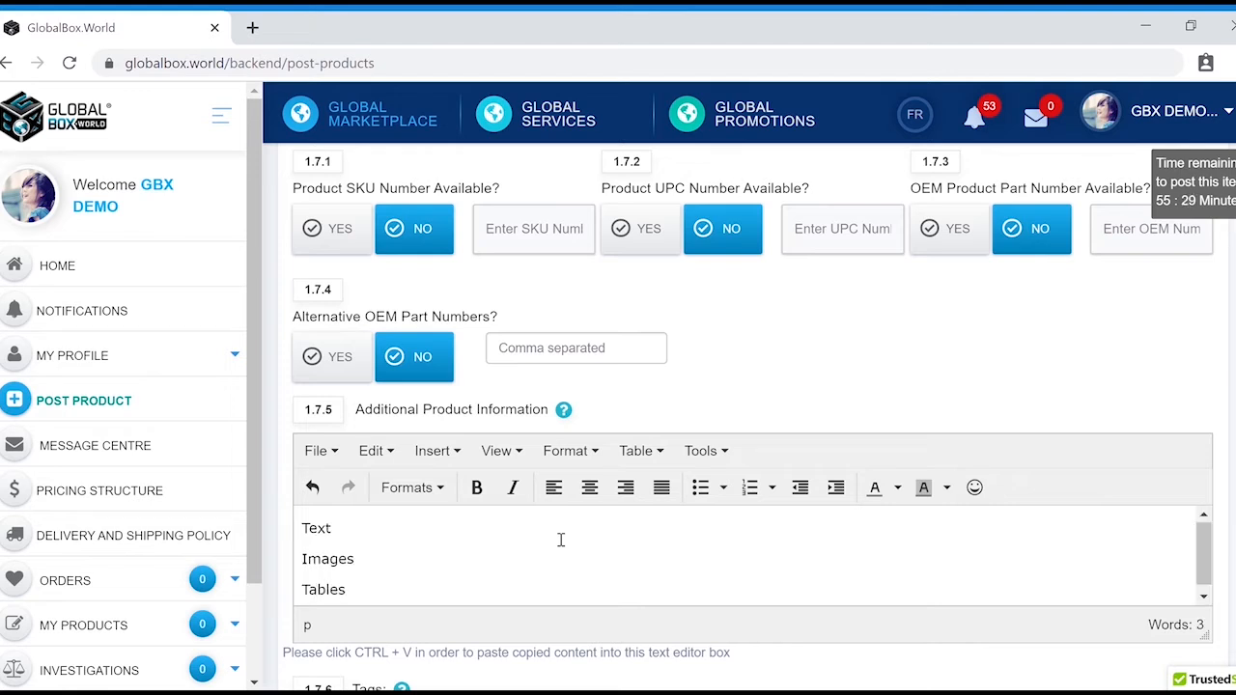
Tag the product with tshirts, shirts, specific brand, vendor name and apparel.
scroll(560, 540, "down", 2)
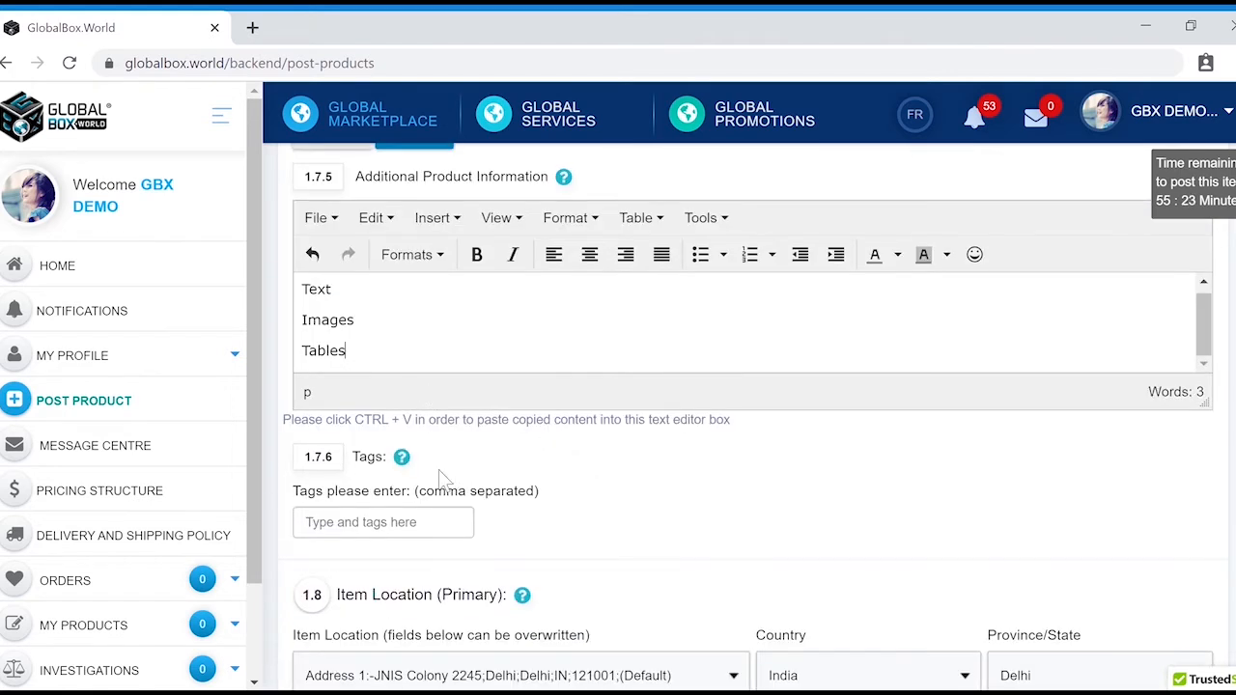
left_click(422, 522)
type("tshirts,shirts,")
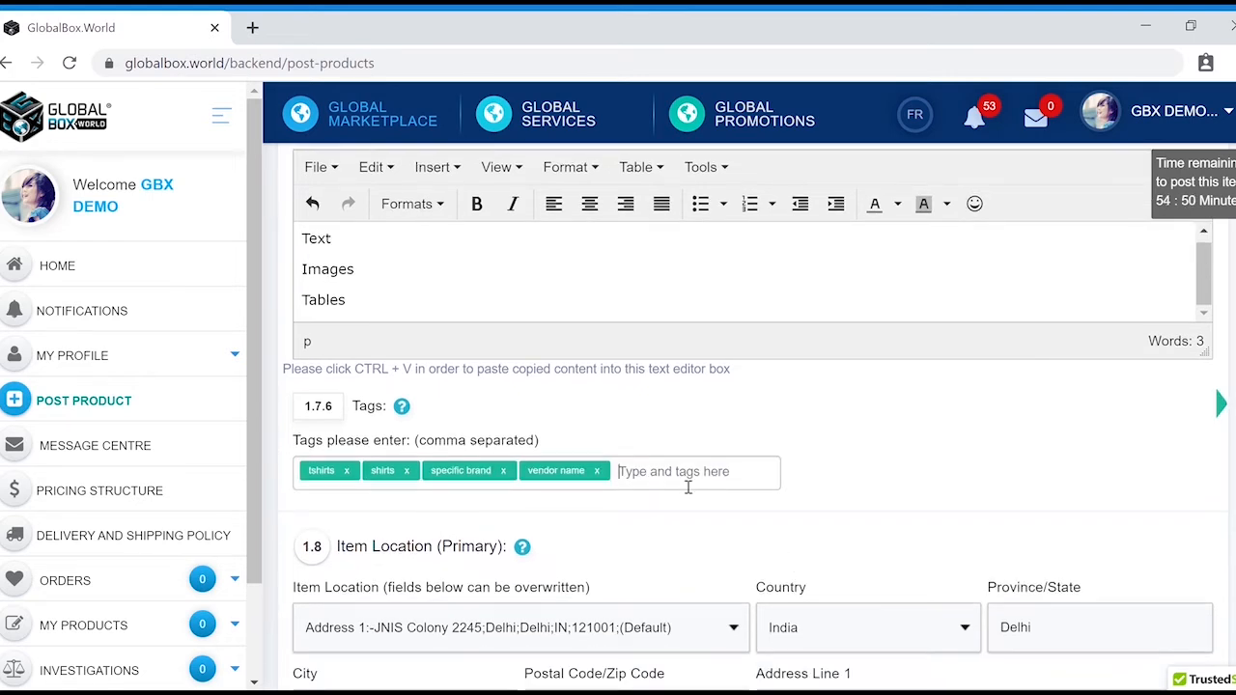
type("apparel,")
Try enabling additional item locations, view the address options under the profile, and set additional locations back to No.
scroll(688, 487, "down", 1)
scroll(687, 487, "down", 3)
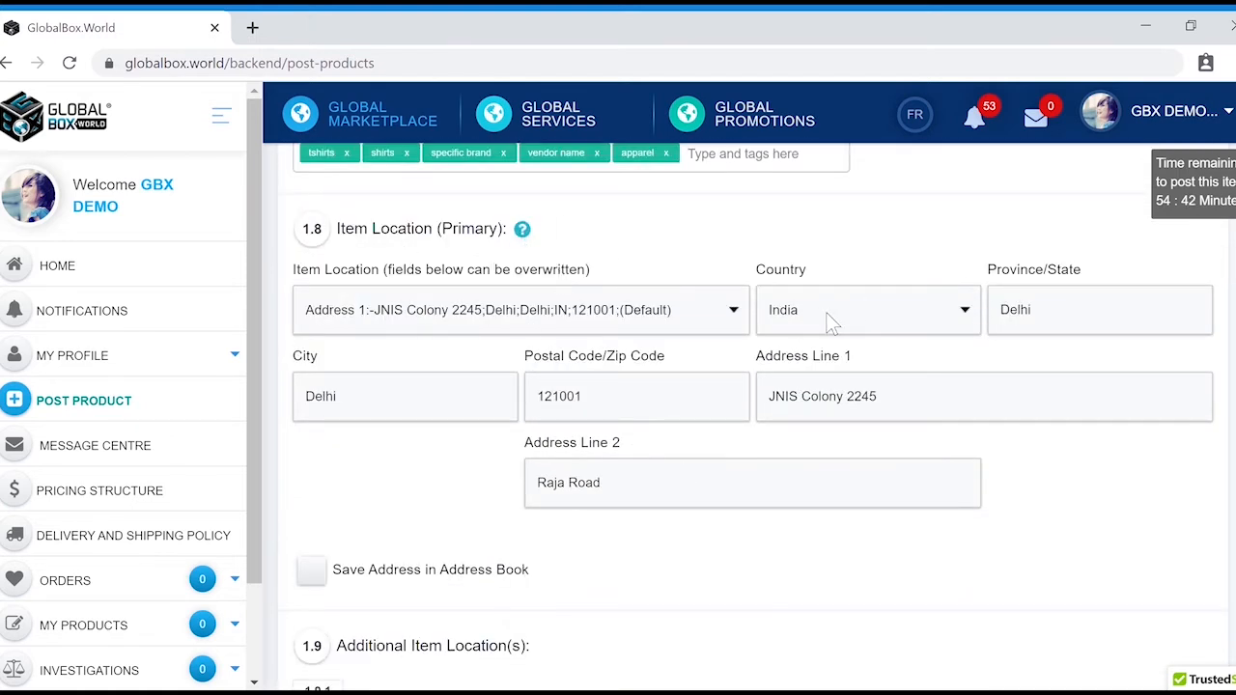
scroll(828, 318, "down", 4)
left_click(343, 386)
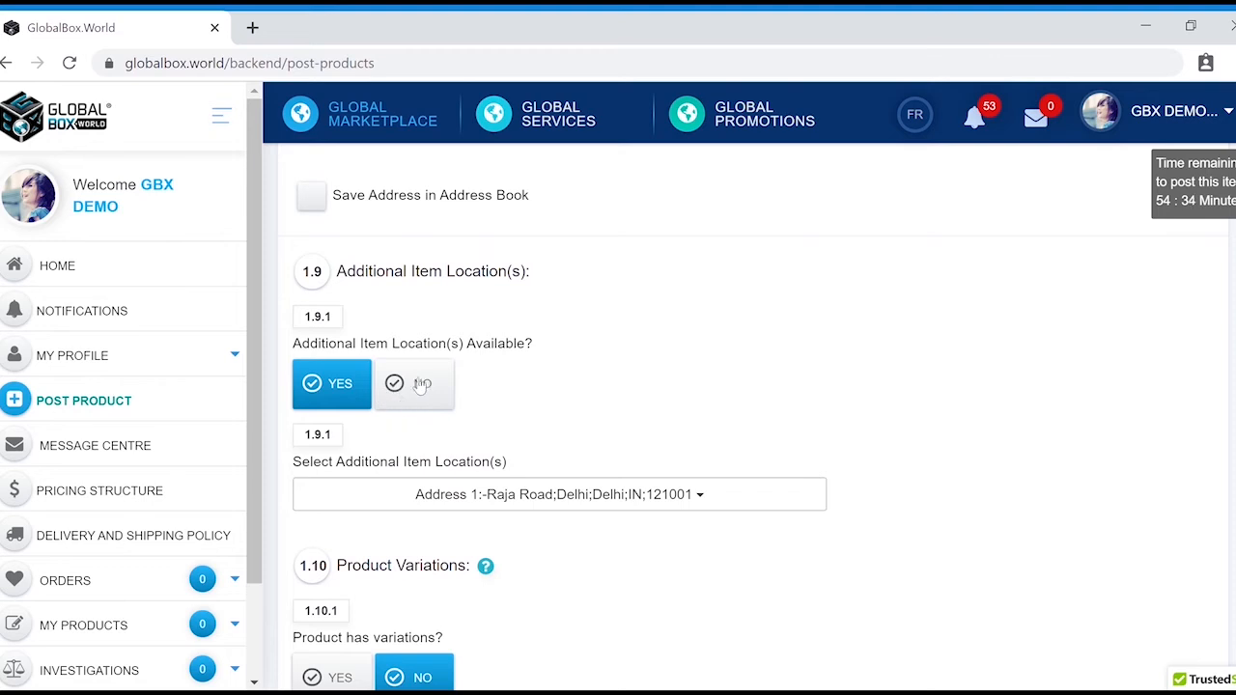
left_click(422, 384)
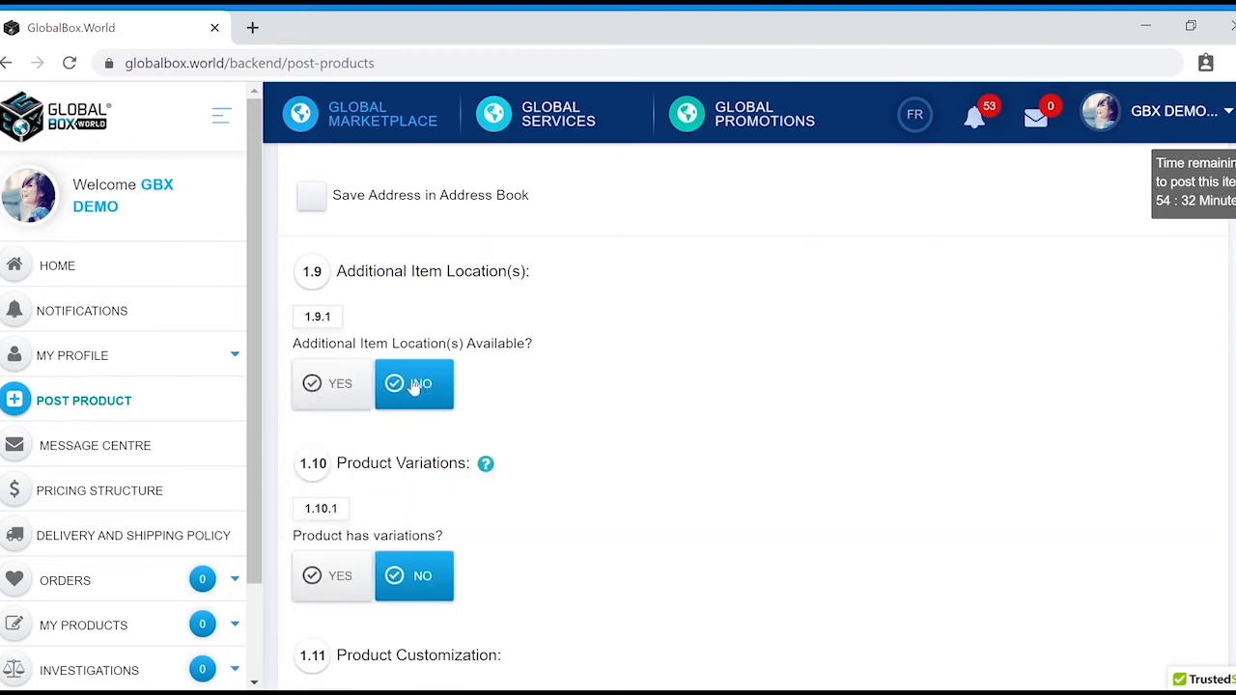
left_click(344, 384)
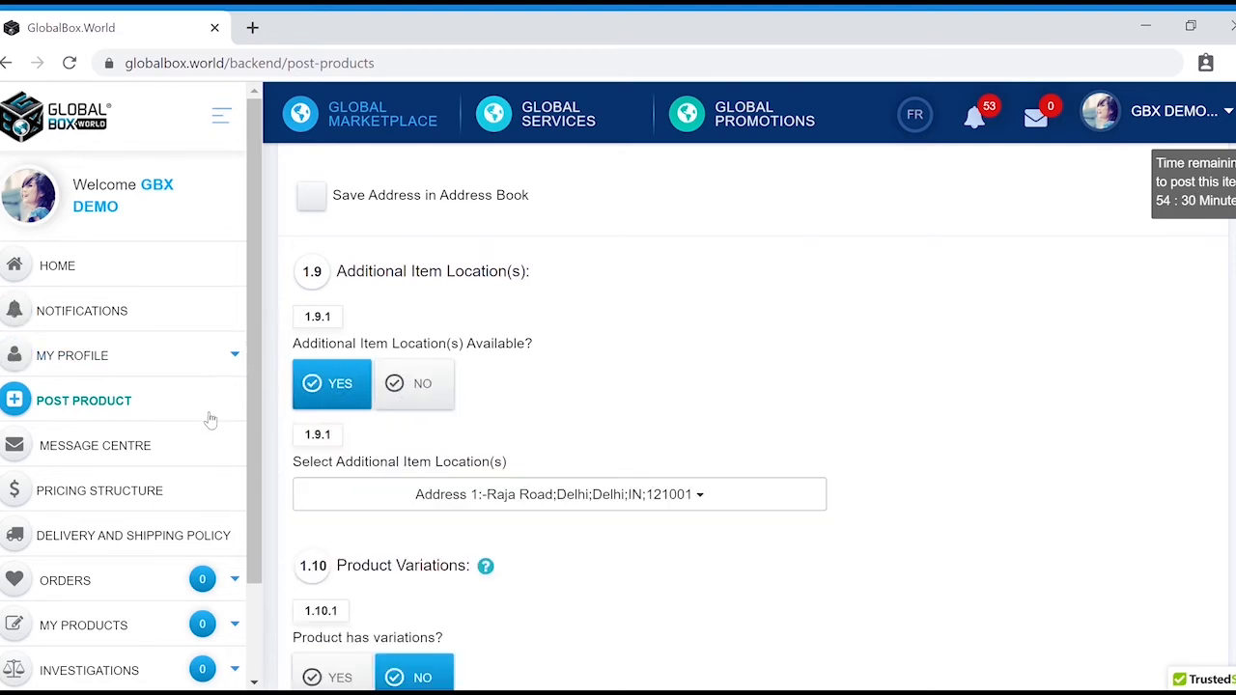
left_click(230, 360)
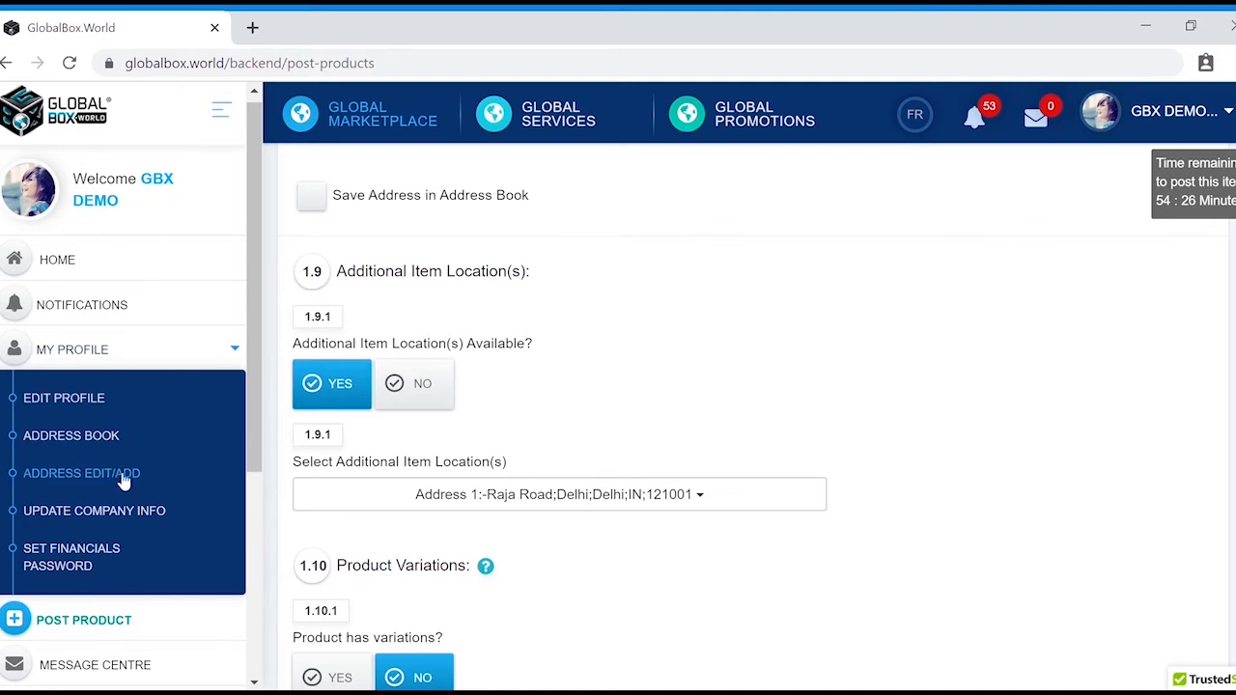
left_click(247, 356)
left_click(413, 384)
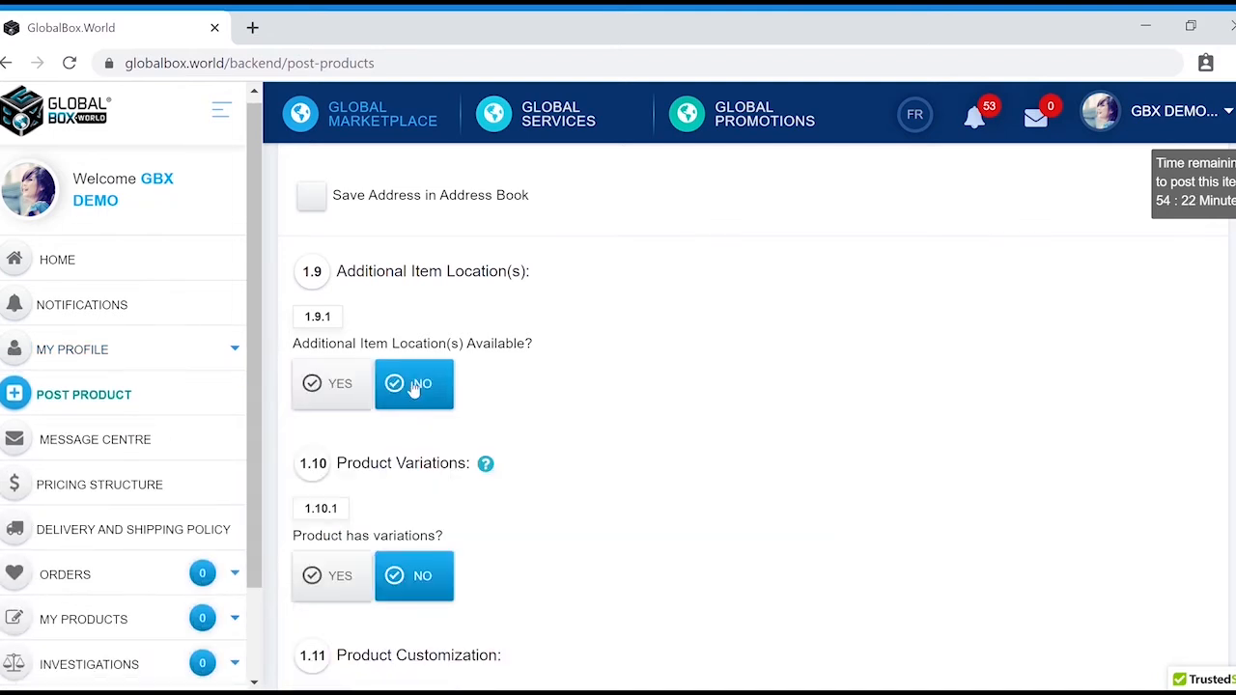
Mark the product as having variations.
scroll(465, 425, "down", 1)
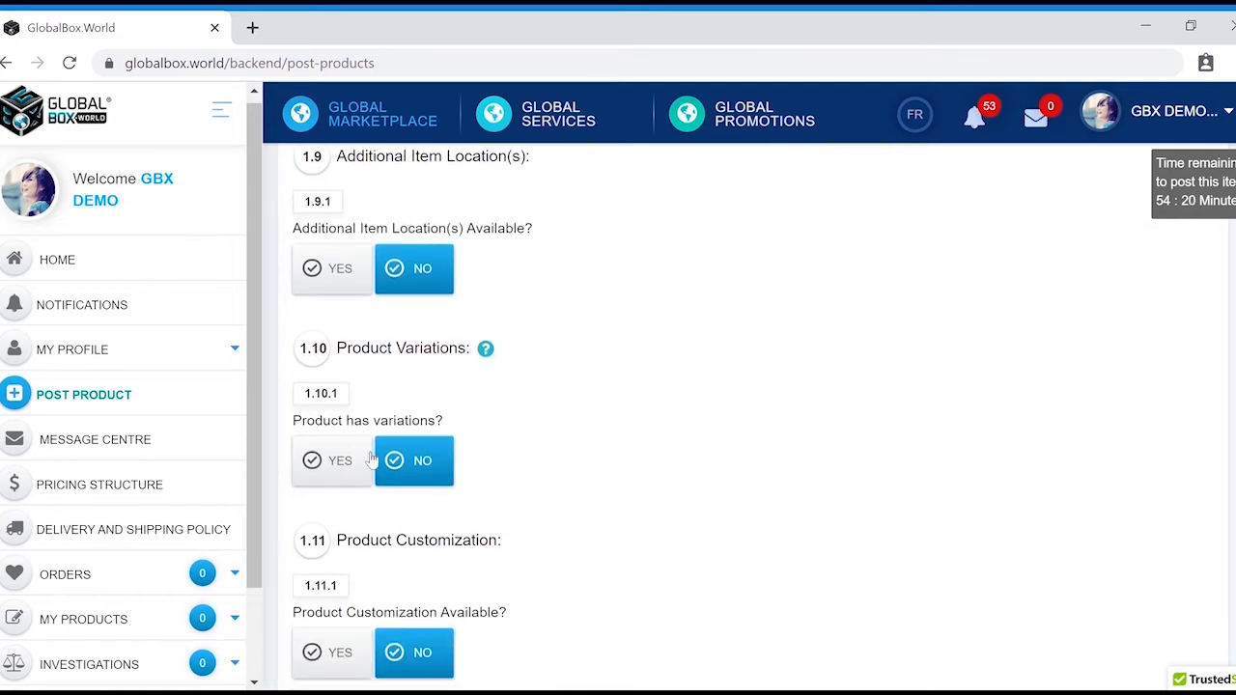
scroll(465, 463, "down", 1)
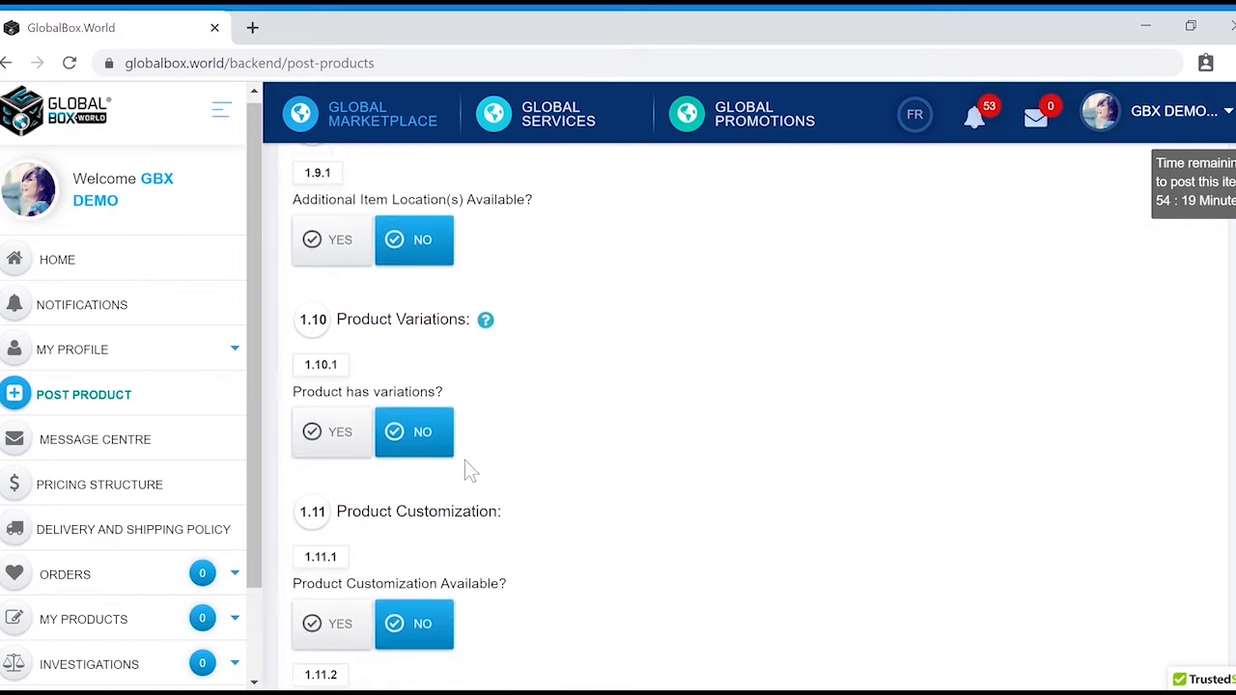
left_click(340, 434)
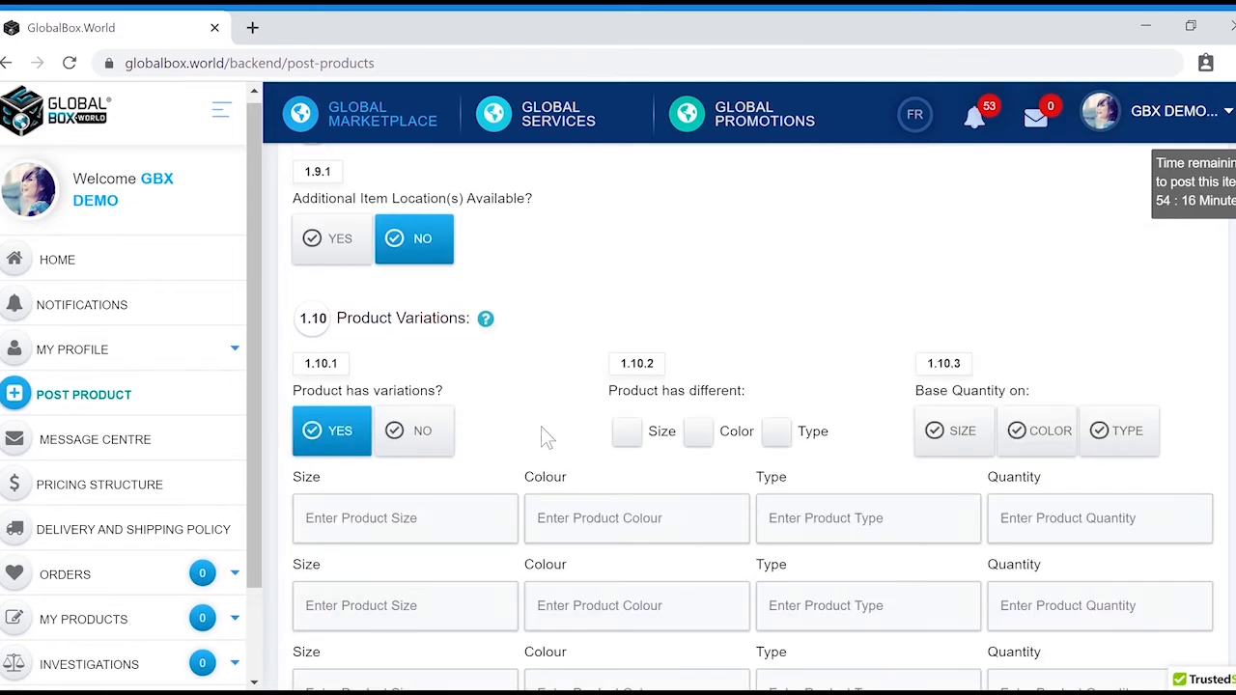
scroll(685, 409, "down", 1)
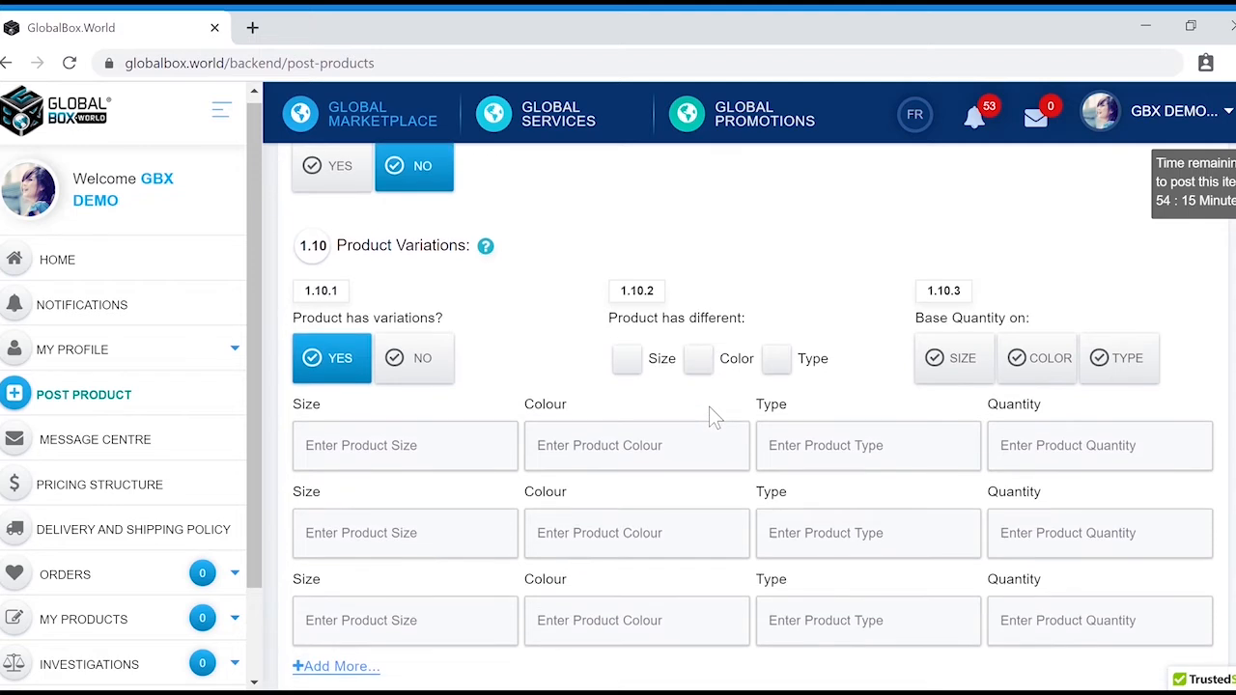
Make the product vary by size and enter Small, Medium and Large as the sizes of the three variations.
left_click(628, 360)
left_click(407, 444)
type("Smal")
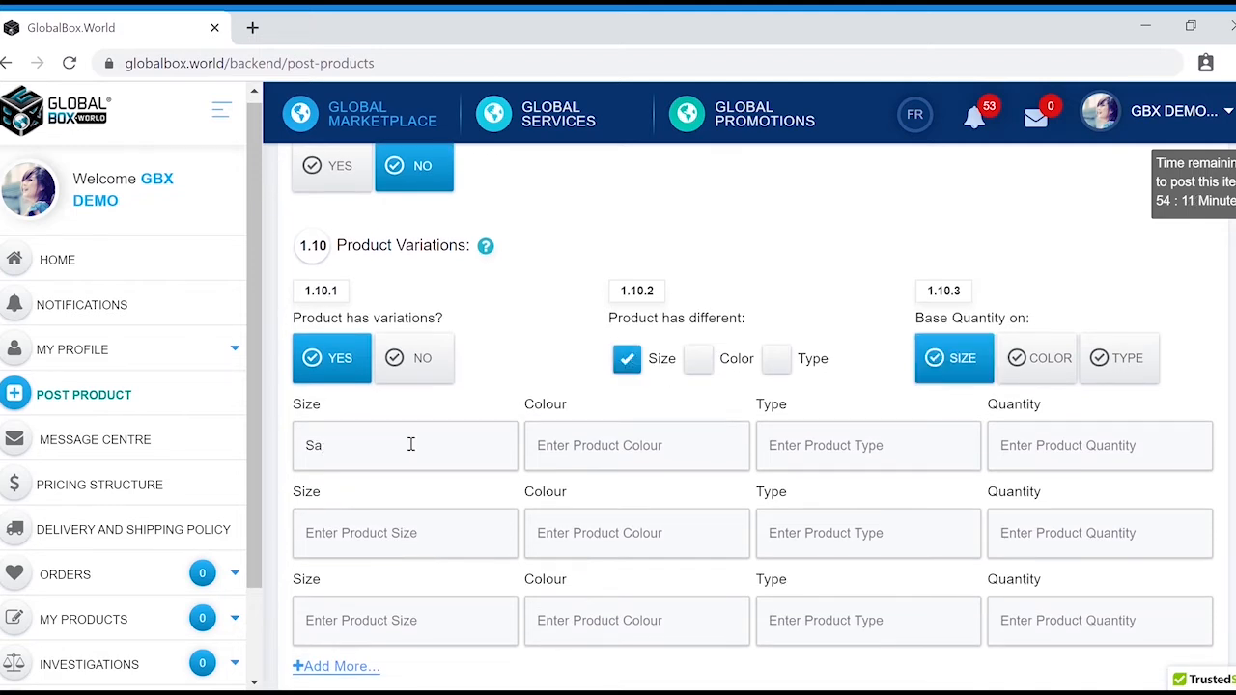
type("l")
left_click(382, 533)
type("Medium")
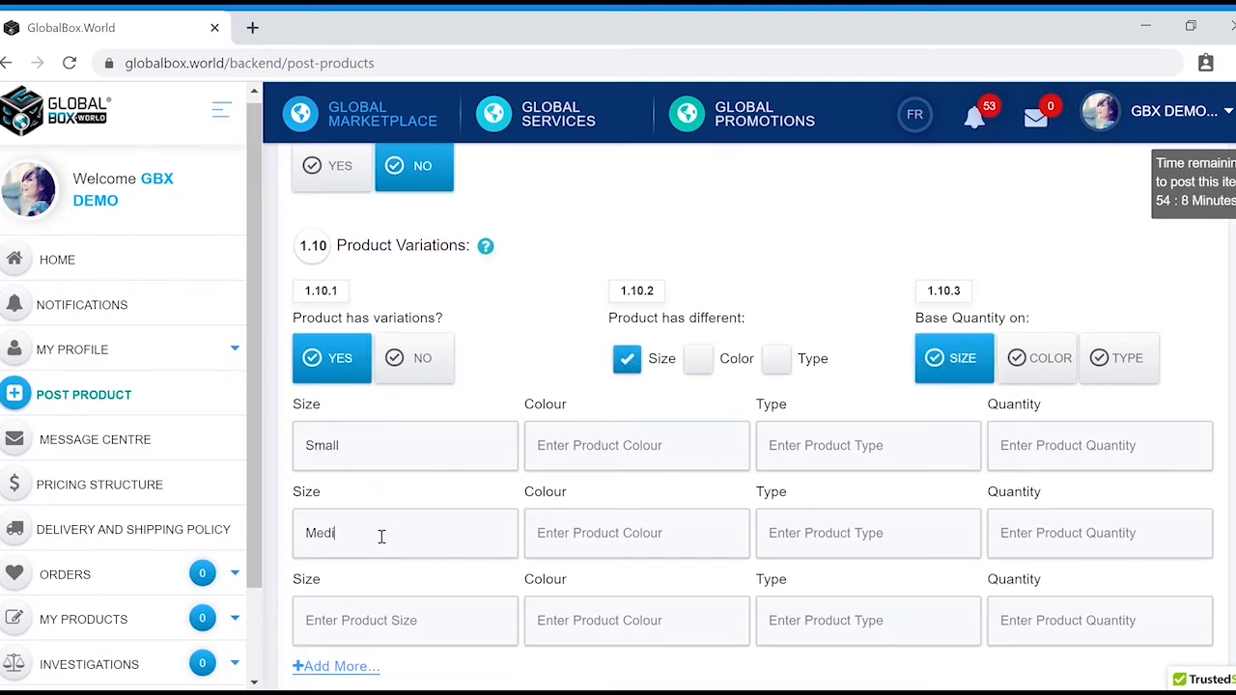
scroll(382, 537, "down", 1)
scroll(382, 537, "down", 1)
left_click(369, 569)
type("Large")
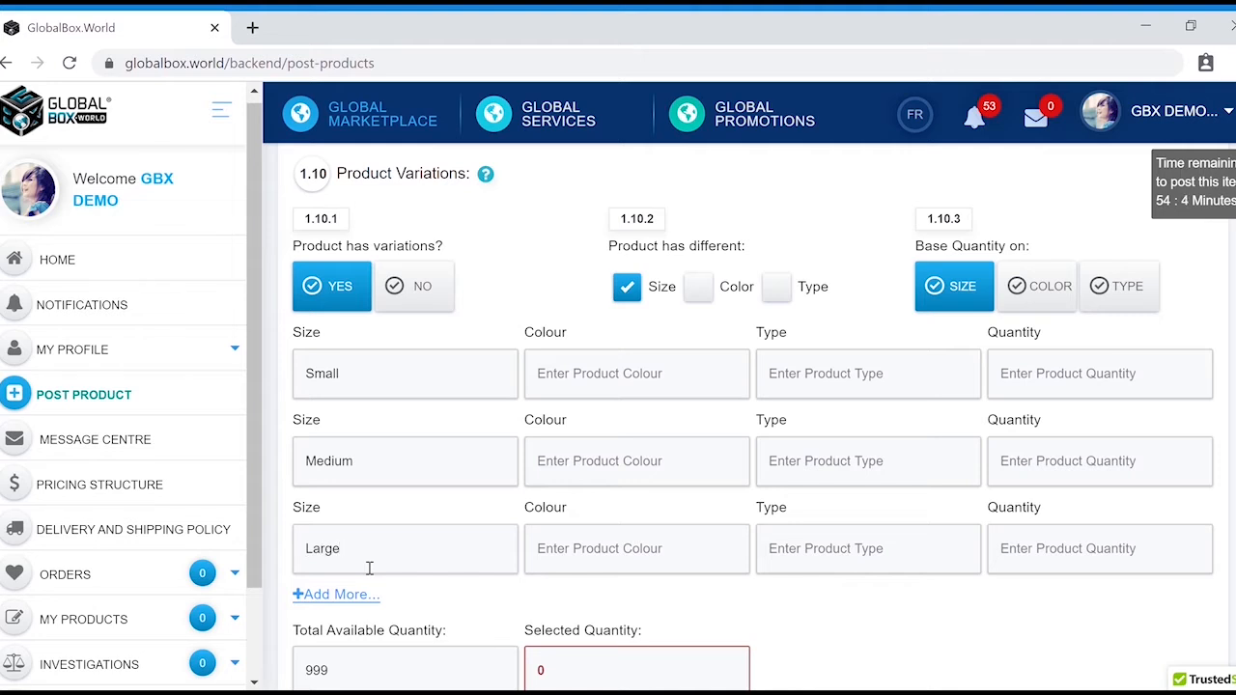
Make the product vary by color too, entering White for Small, Red for Medium and Blue for Large.
left_click(705, 289)
left_click(631, 378)
type("White")
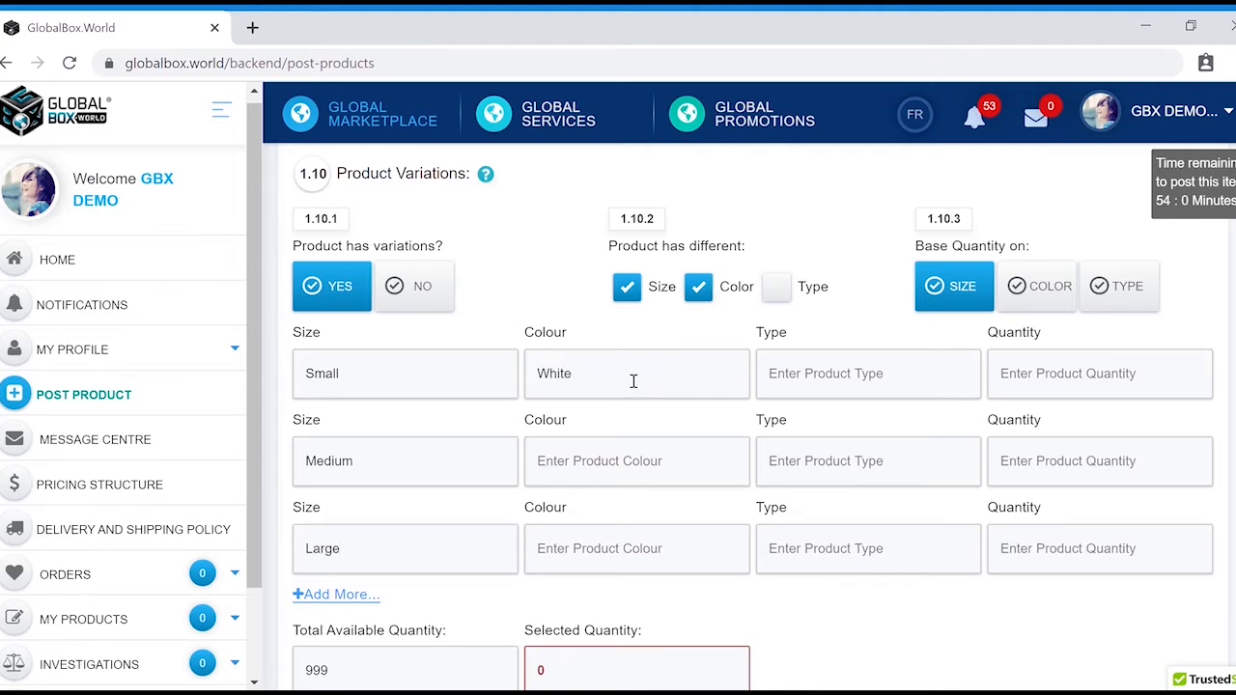
left_click(596, 463)
type("Red")
left_click(578, 551)
type("Blue")
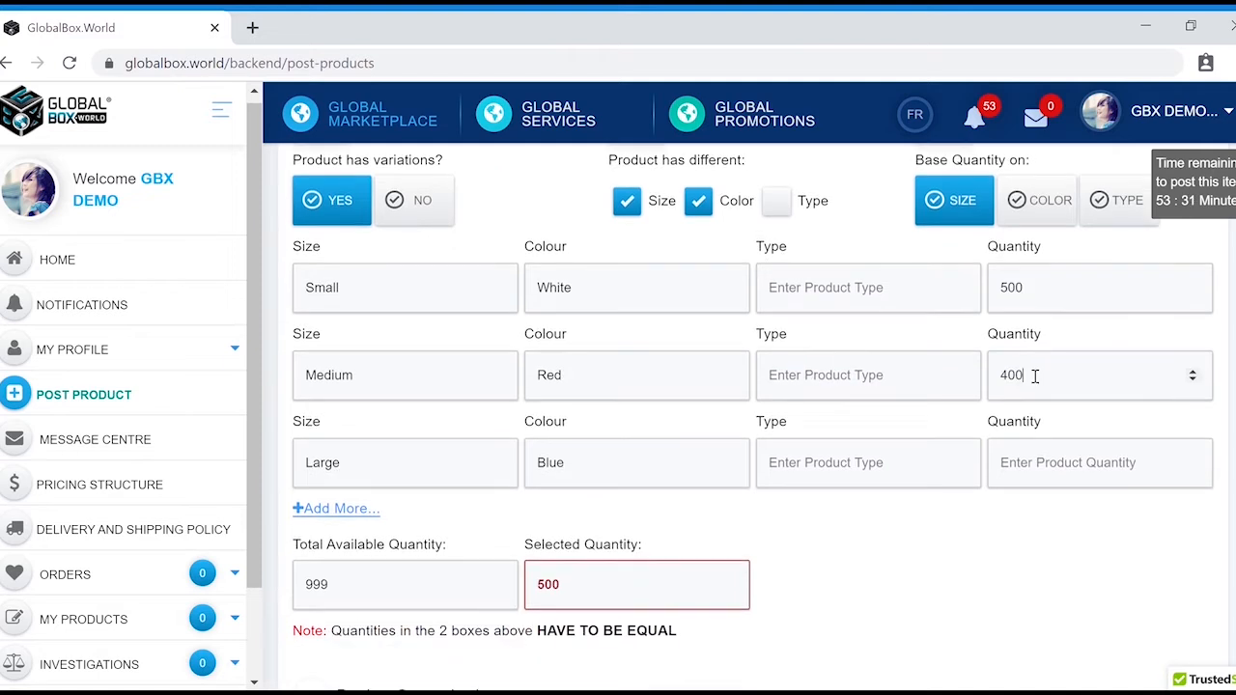
Set the quantity of the Large, Blue variation to 99.
left_click(1035, 463)
type("99")
left_click(988, 508)
scroll(988, 508, "down", 2)
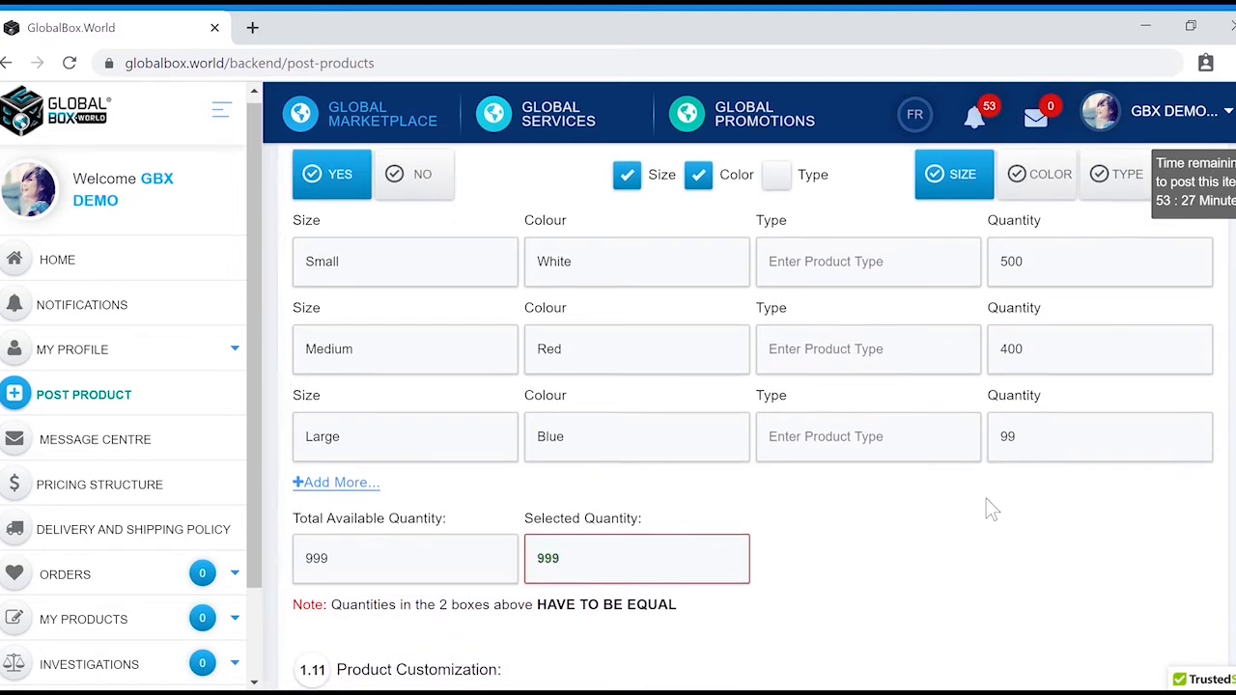
Try basing the variation quantities on color, and set the basis back to size.
scroll(966, 462, "up", 3)
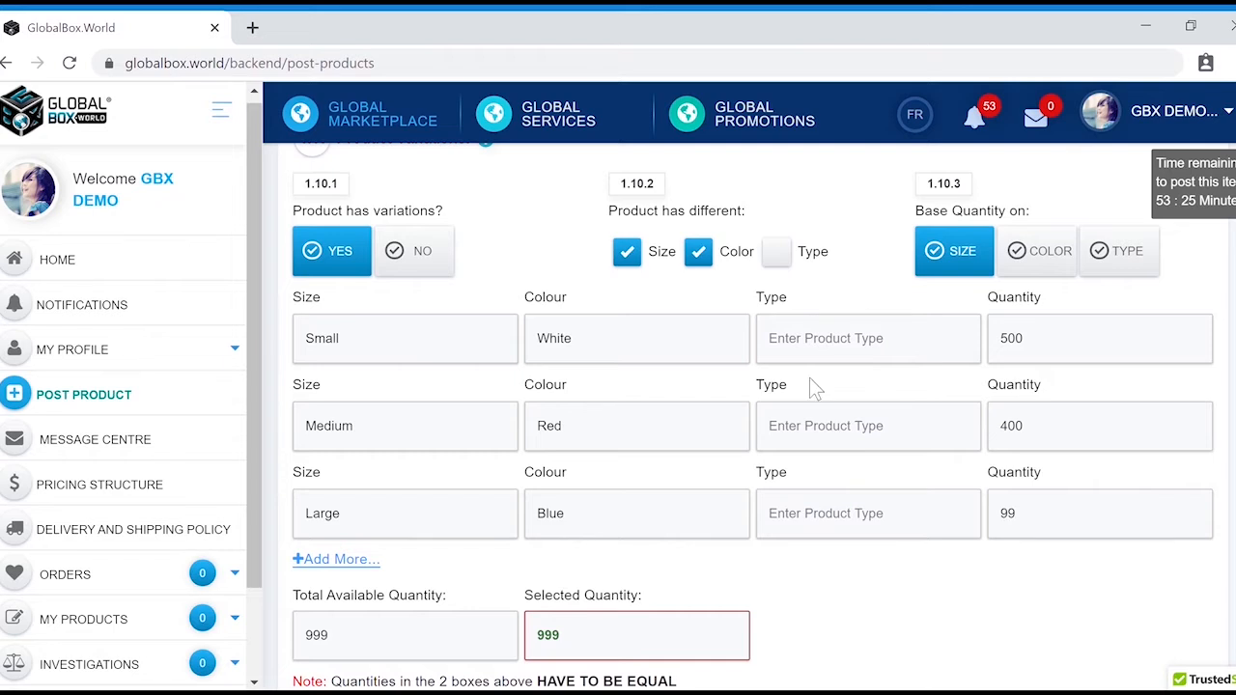
scroll(908, 309, "down", 1)
left_click(1033, 237)
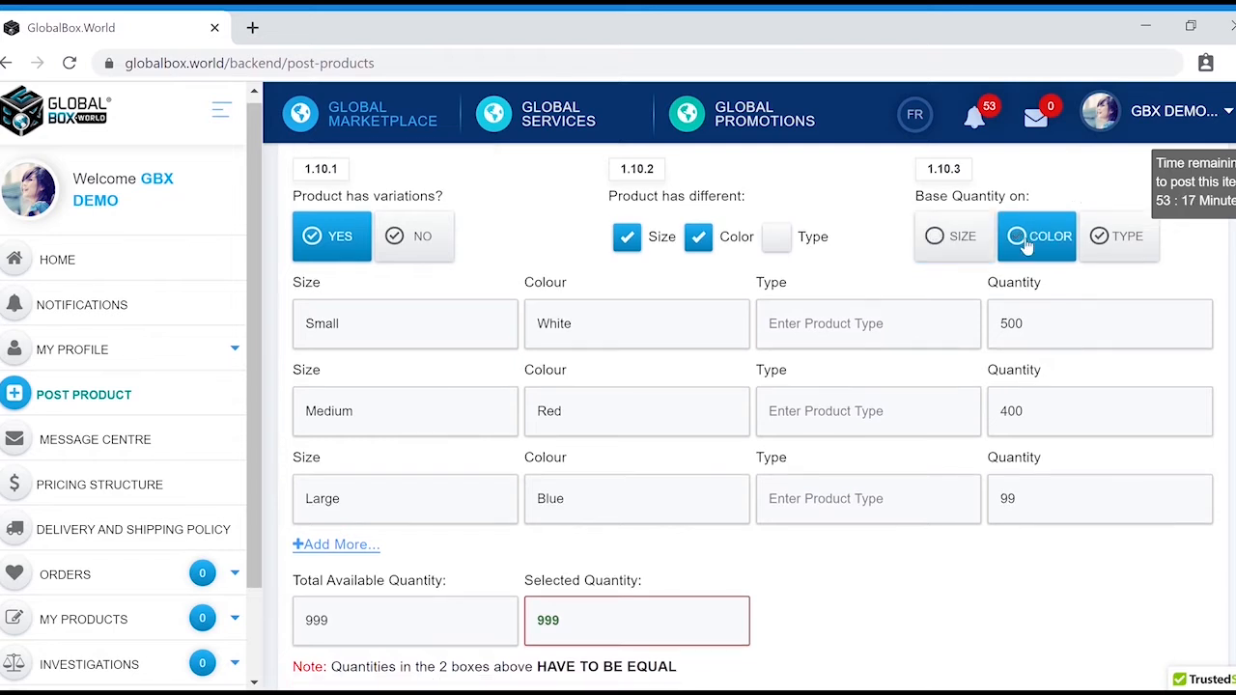
left_click(966, 240)
left_click_drag(1110, 246, 999, 259)
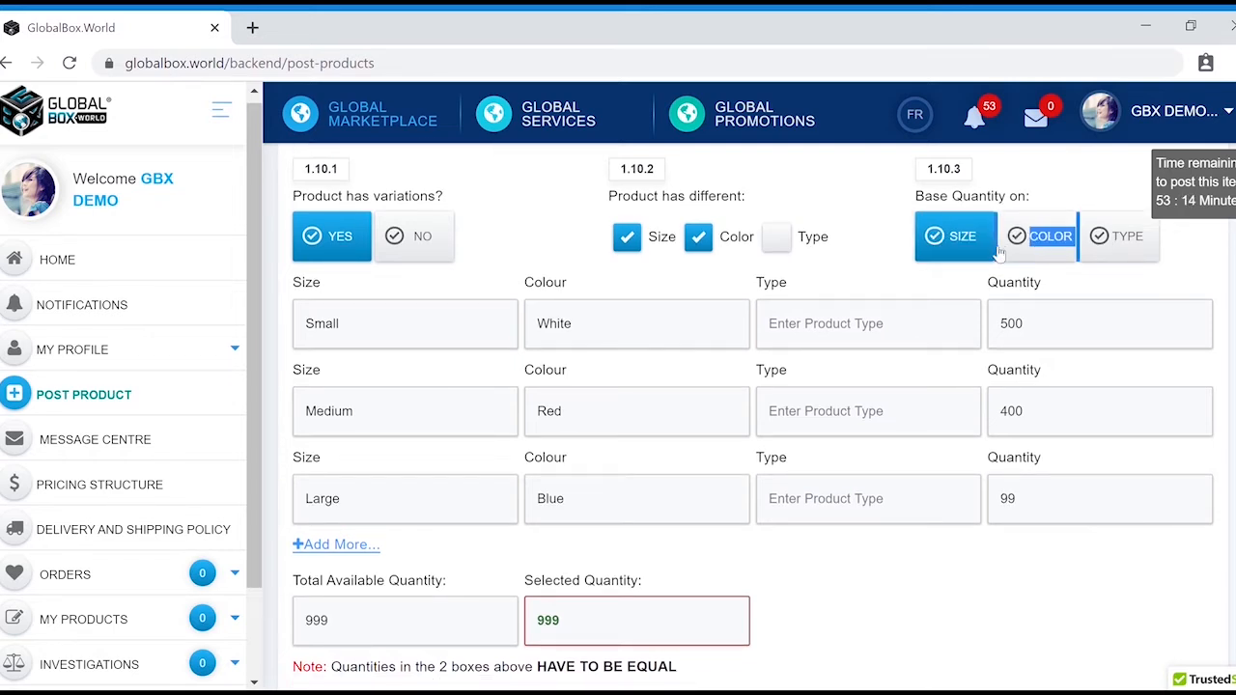
left_click(963, 243)
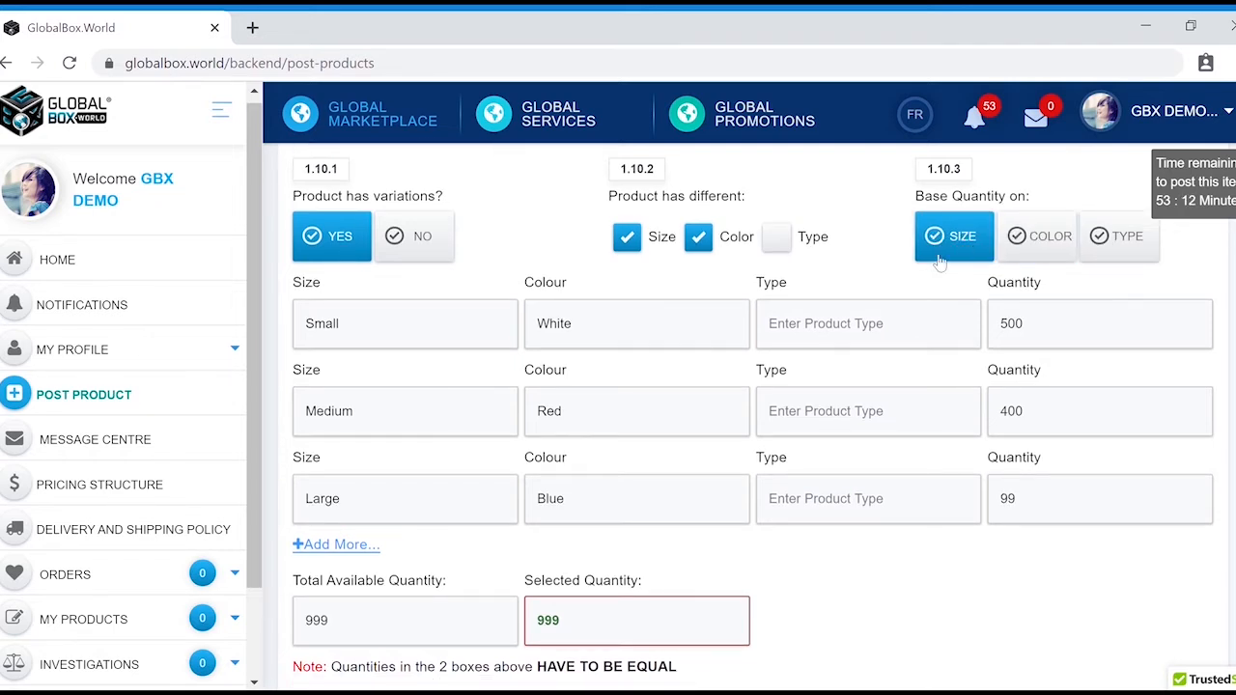
Make product customization available with the description "Custom print available".
scroll(856, 290, "down", 4)
scroll(644, 477, "down", 1)
left_click(346, 396)
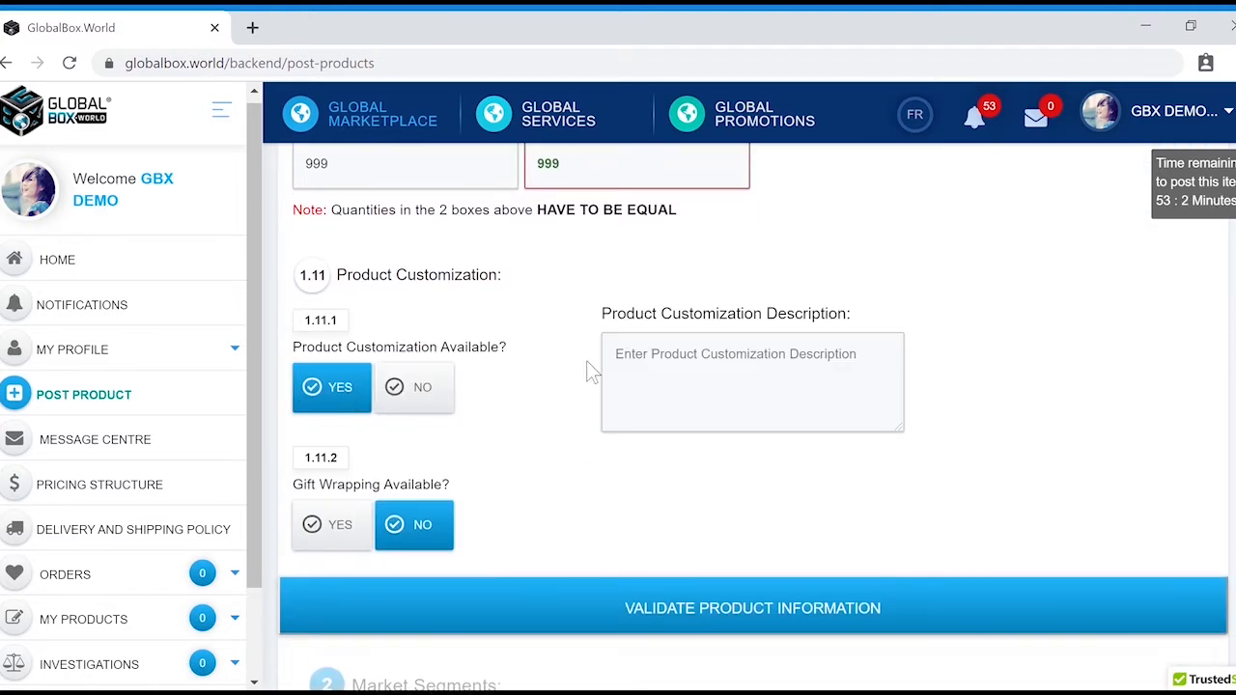
left_click(669, 371)
type("C")
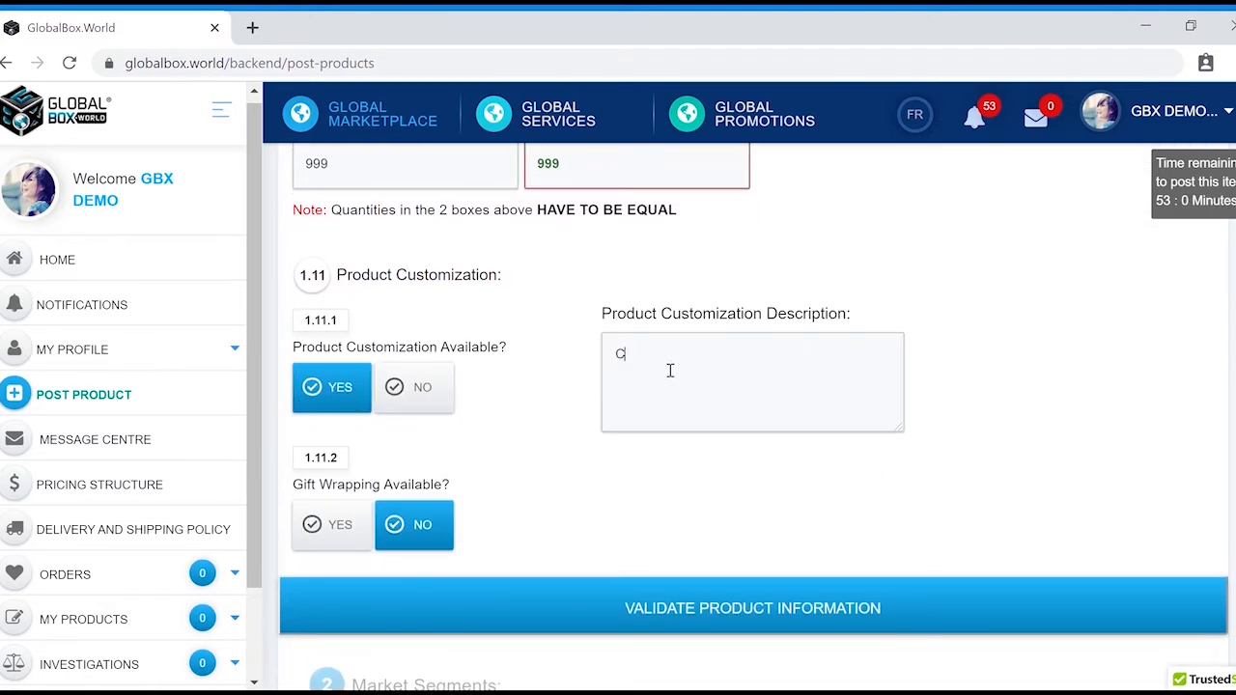
type("ustom print available")
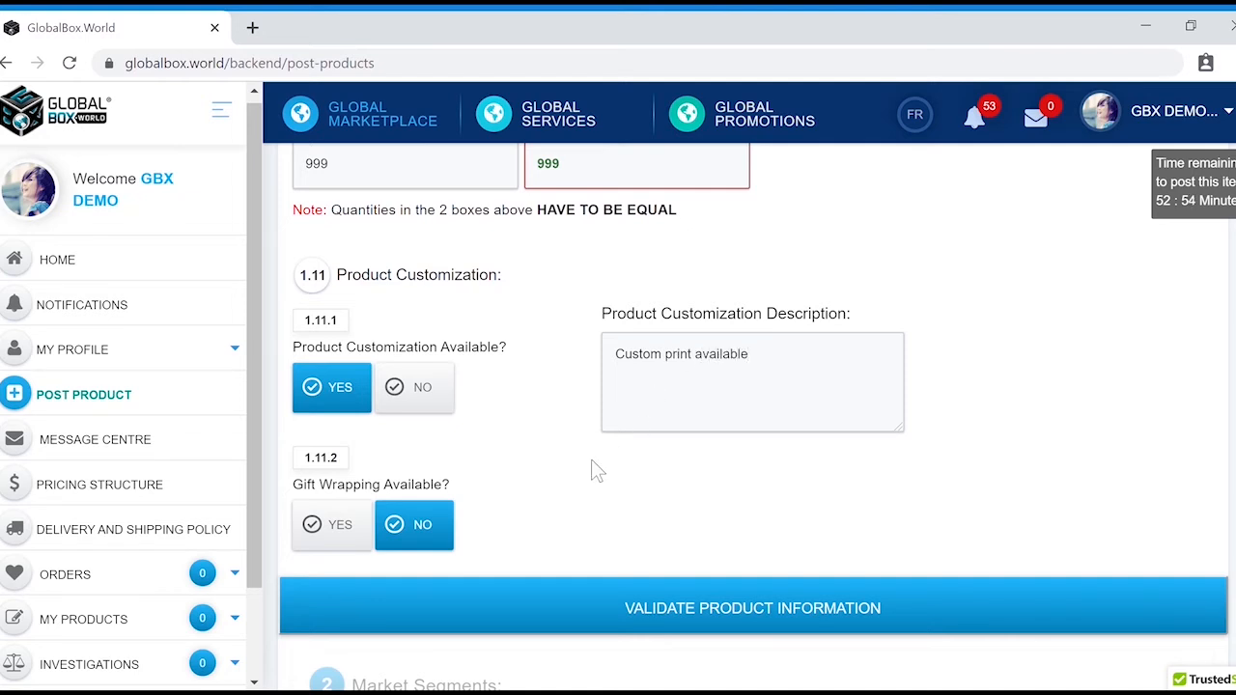
Make gift wrapping available and validate the product information section.
scroll(594, 470, "down", 1)
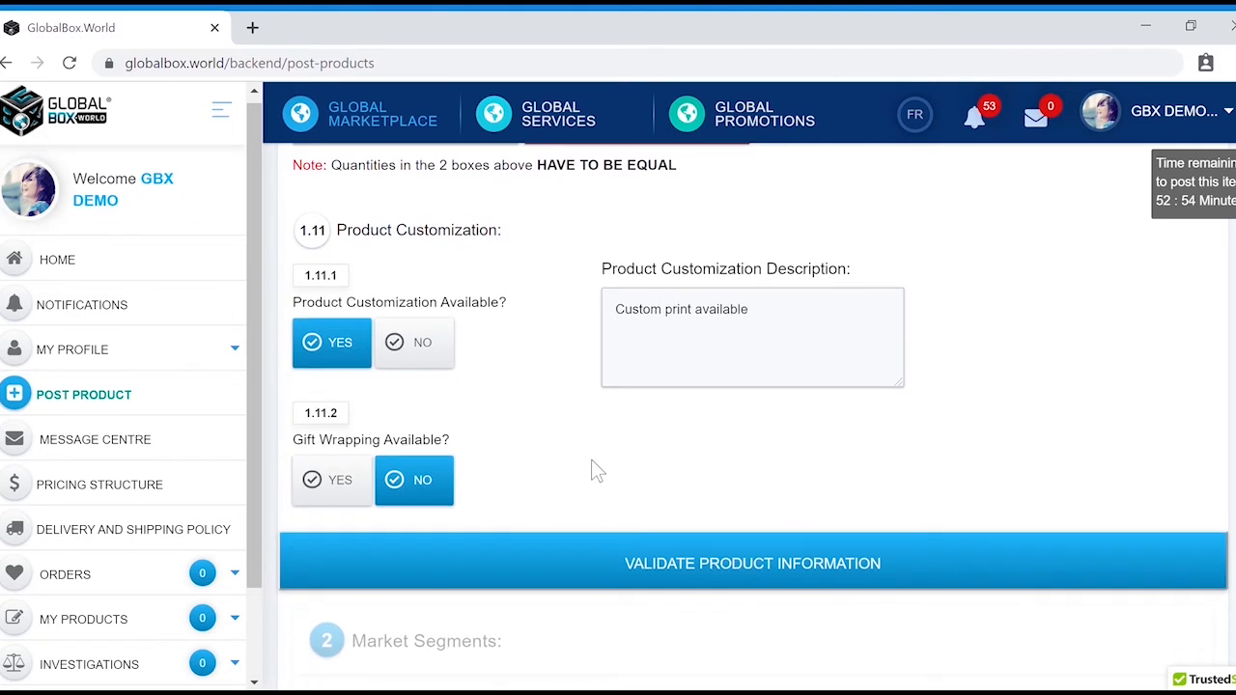
left_click(353, 483)
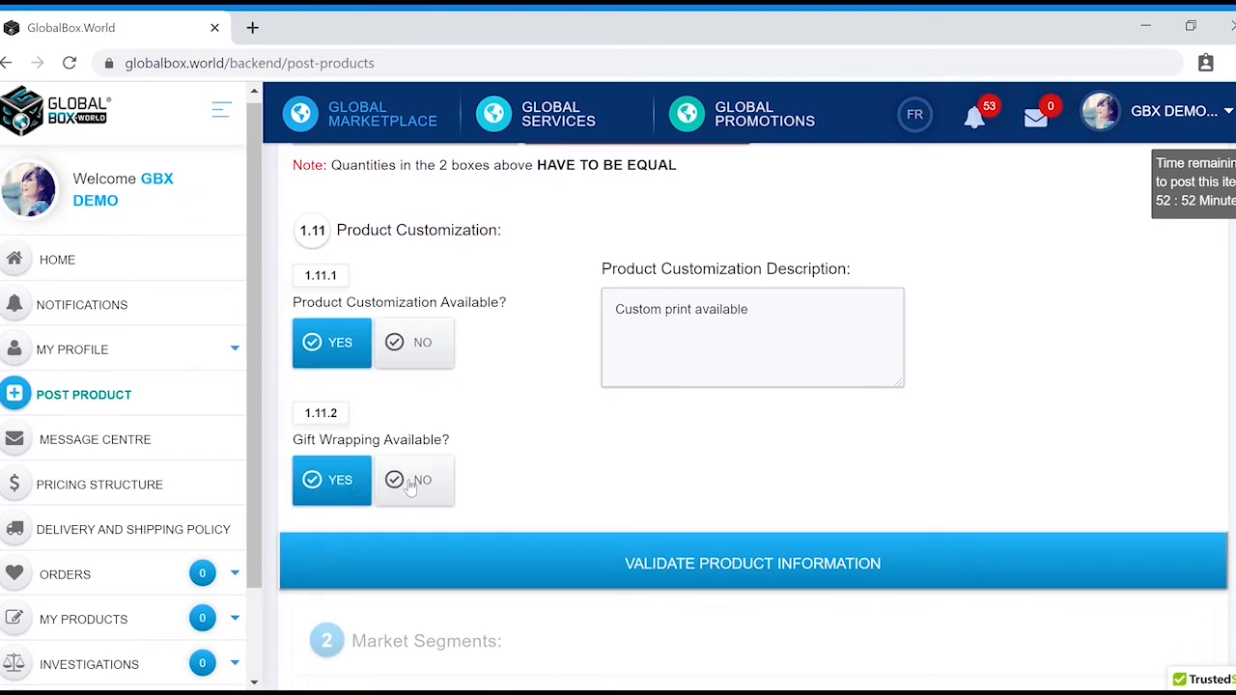
scroll(576, 496, "down", 1)
left_click(670, 511)
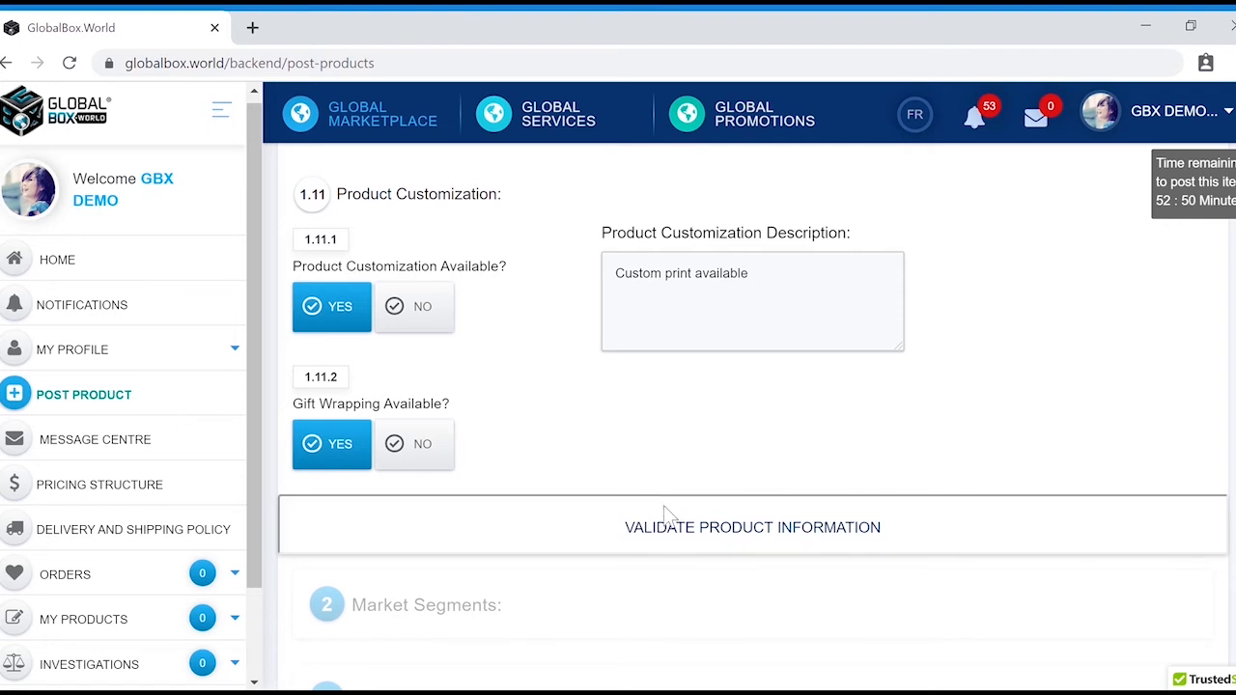
left_click(623, 501)
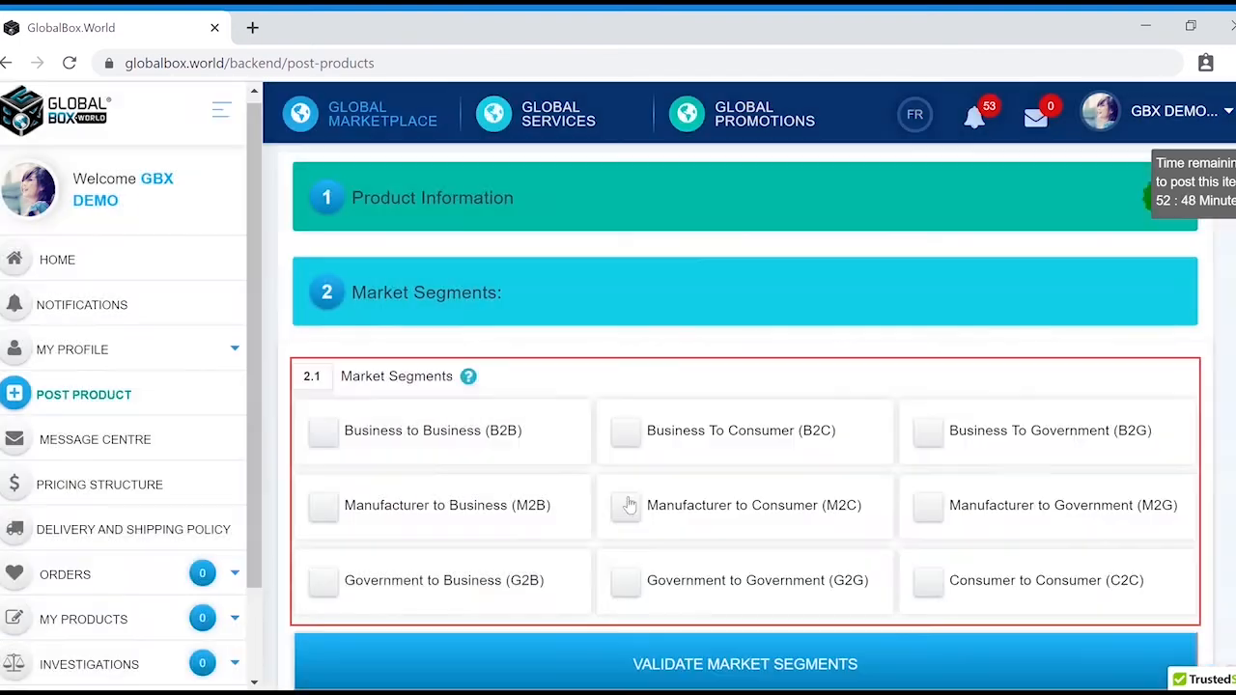
Try selecting the Business To Consumer and Business to Business market segments, and clear both again.
left_click(632, 442)
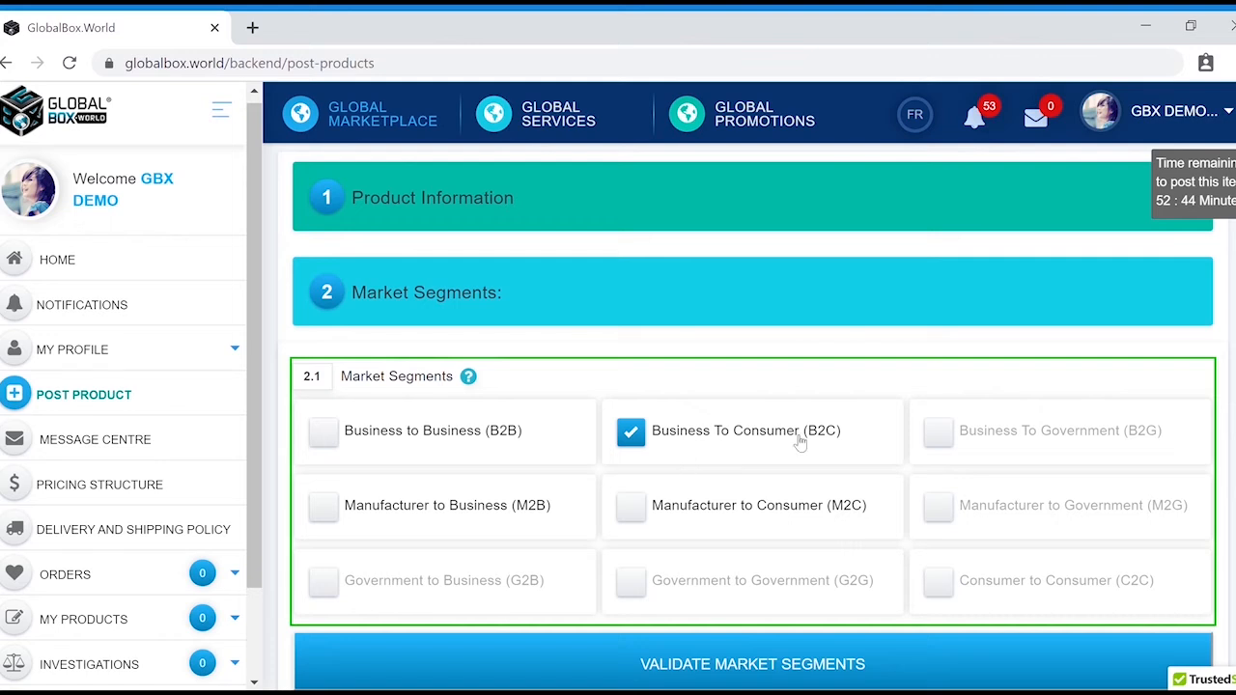
left_click(490, 437)
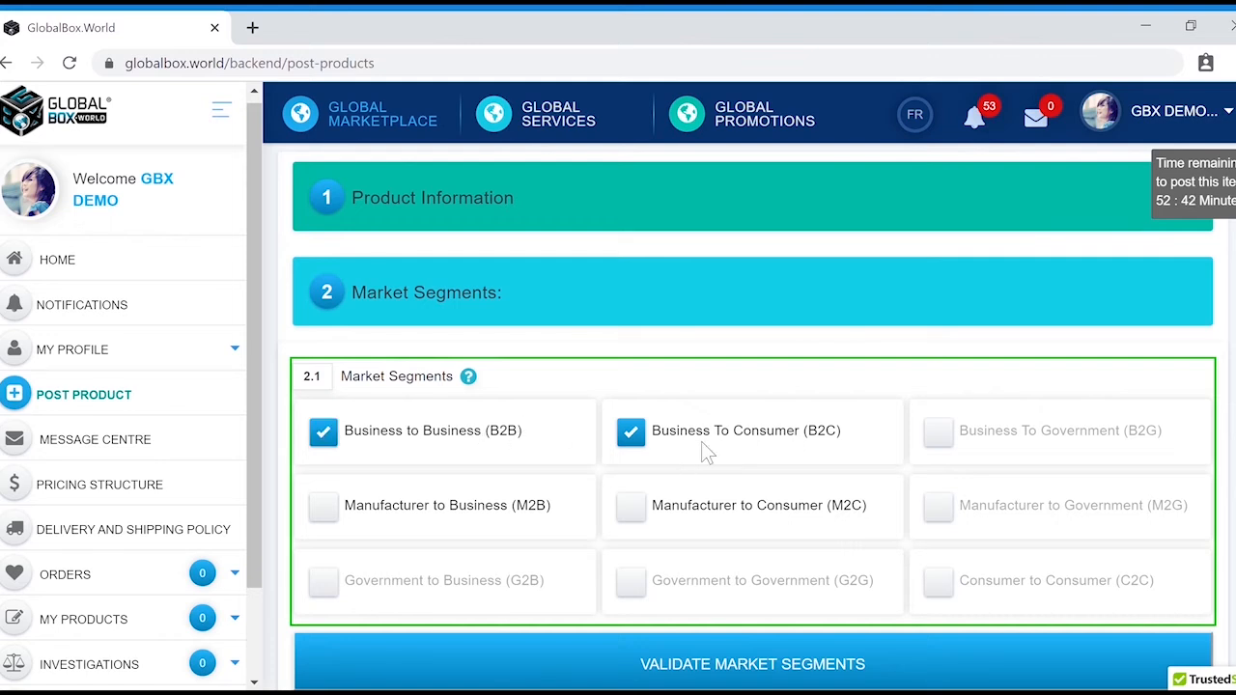
left_click(645, 439)
left_click(472, 436)
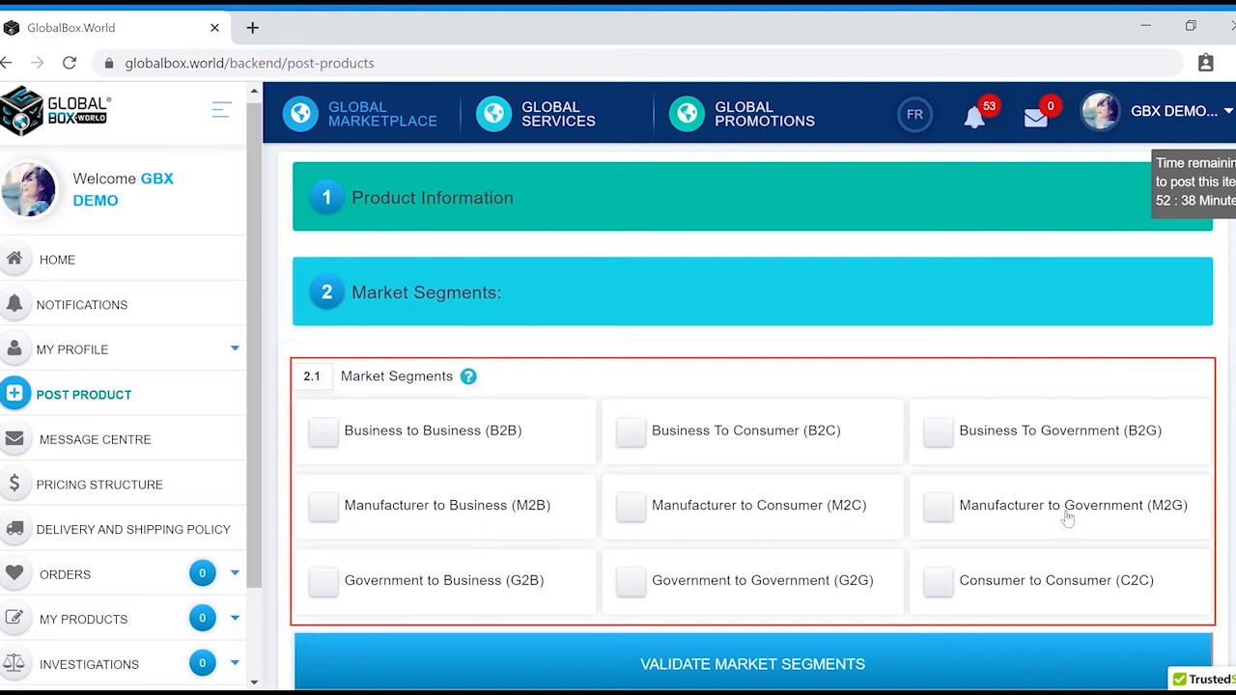
Select the Business To Consumer (B2C) and Business to Business (B2B) market segments and validate the section.
left_click(631, 431)
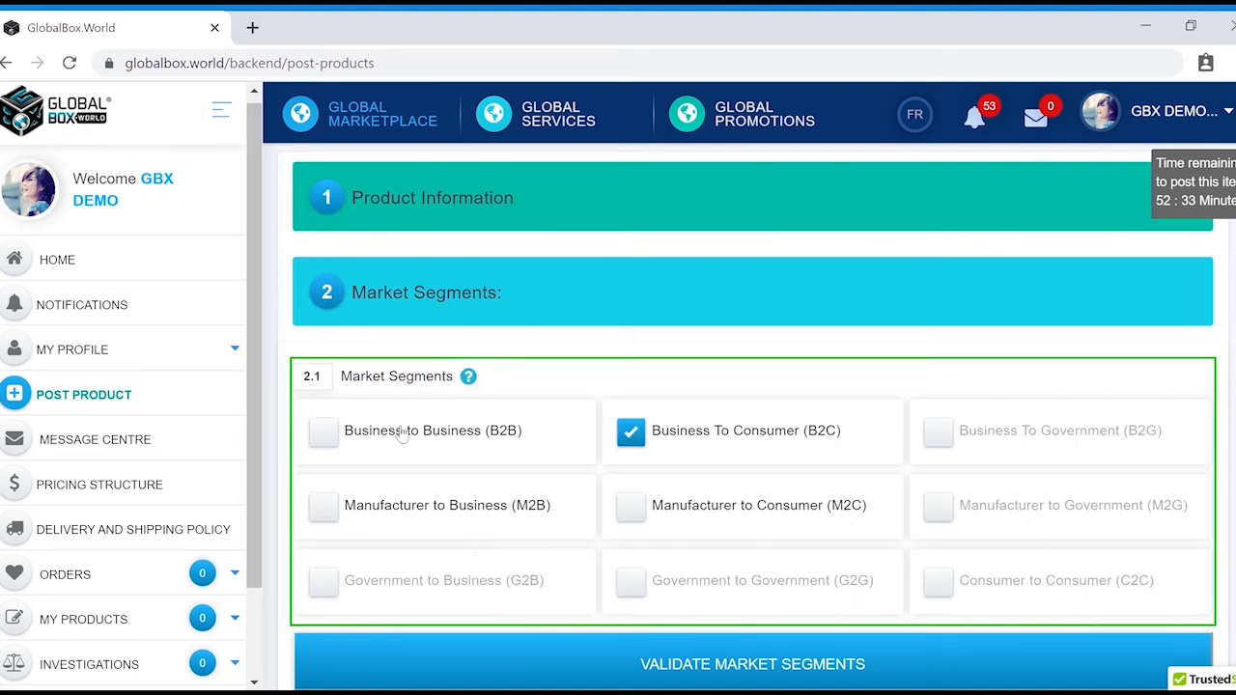
left_click(401, 433)
left_click(626, 639)
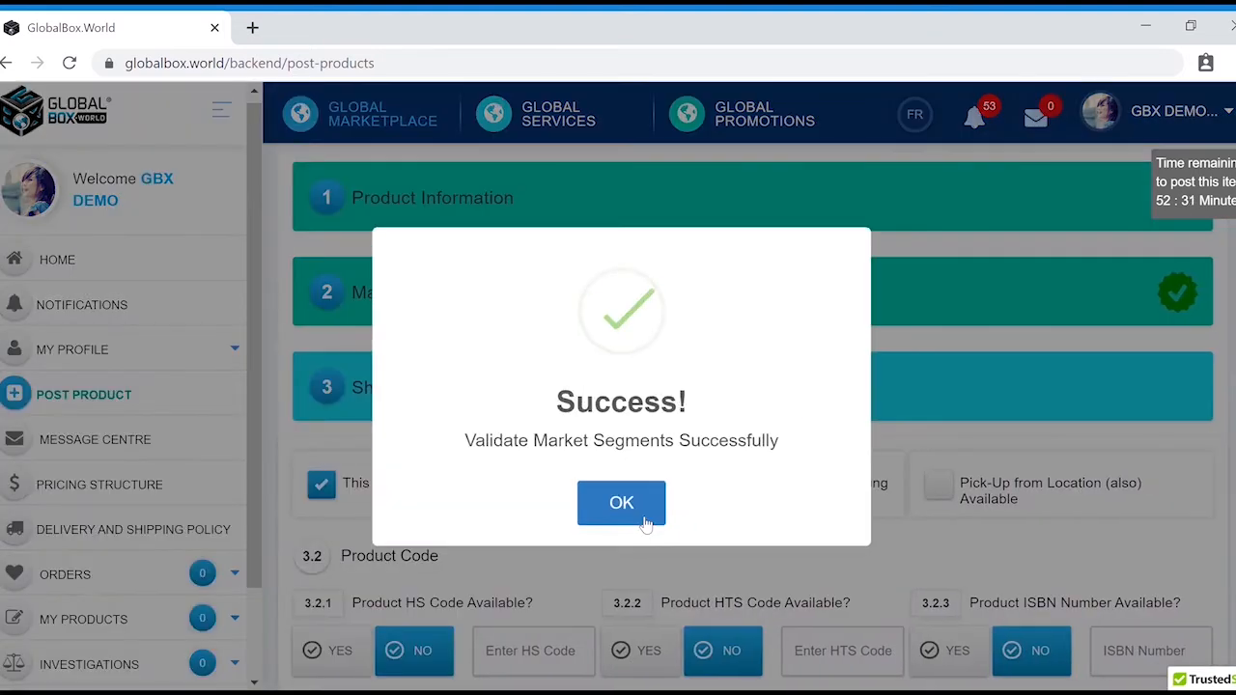
left_click(642, 510)
Try the no-shipping option, set the item back to requiring shipping, and also make pick-up from location available.
scroll(673, 457, "down", 1)
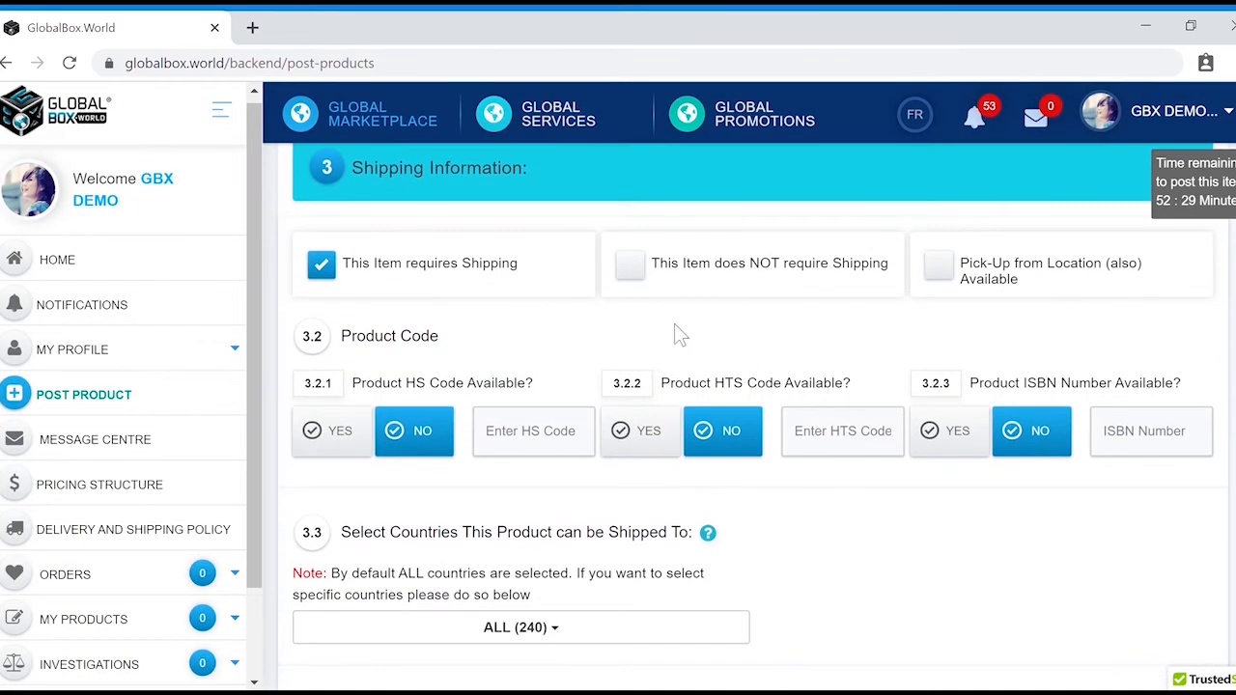
left_click(637, 267)
left_click(324, 273)
scroll(917, 290, "down", 1)
left_click(941, 222)
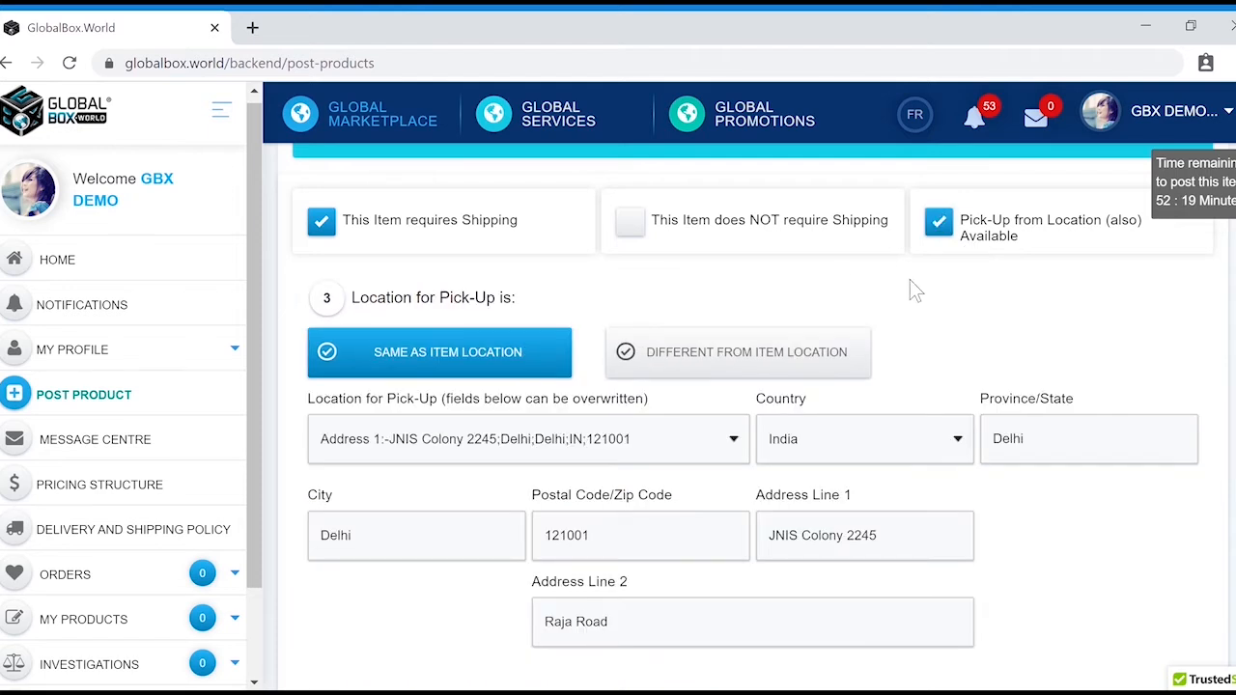
Try a pick-up location different from the item location, and set it back to same as item location.
scroll(914, 283, "down", 1)
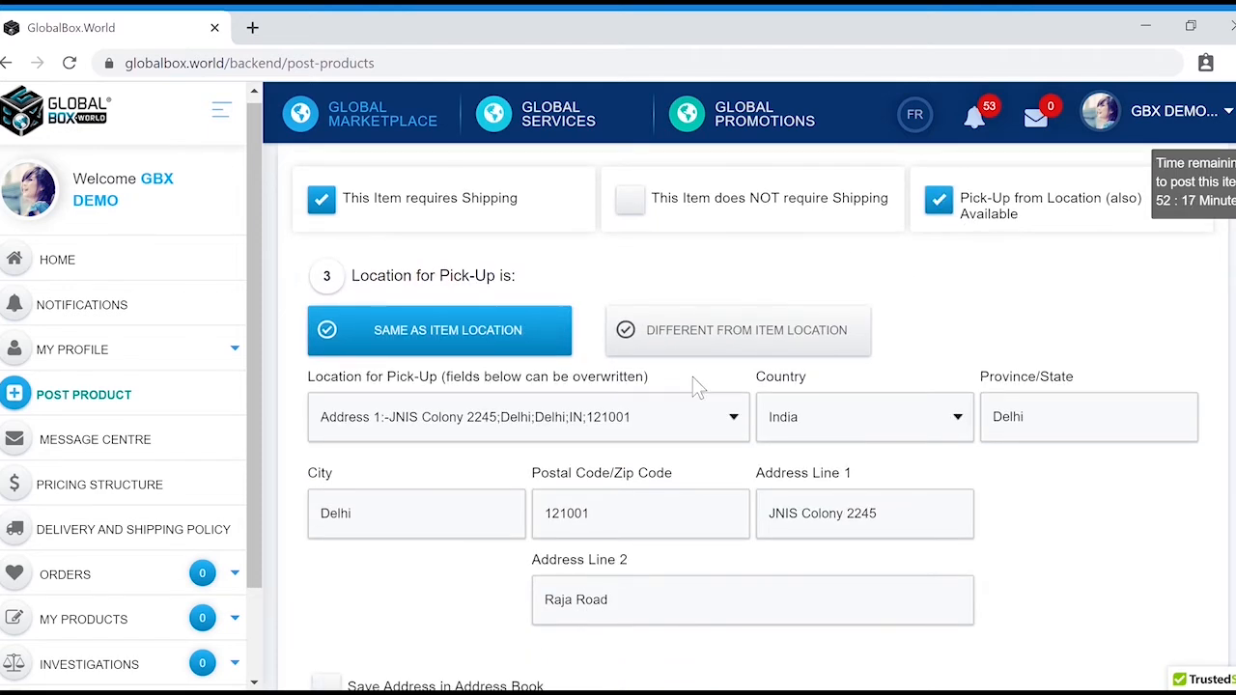
left_click(751, 330)
left_click(570, 329)
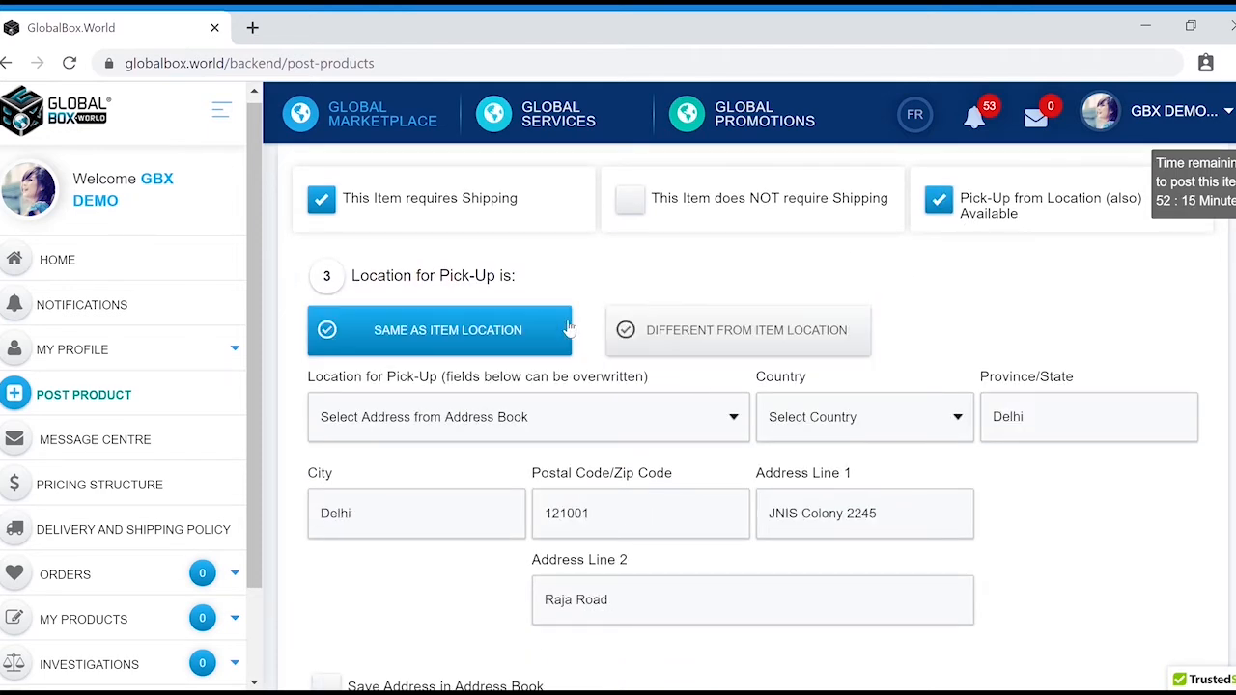
Try marking the HS code, HTS code and ISBN number as available, and set each back to No.
scroll(574, 408, "down", 5)
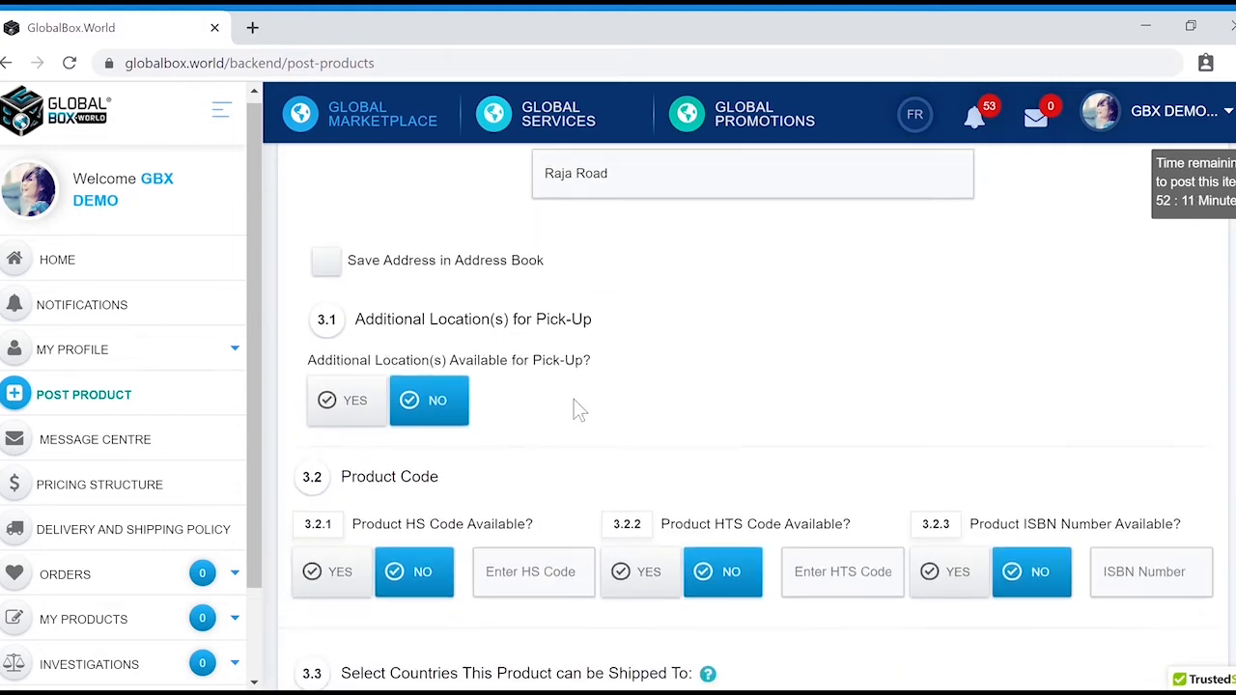
scroll(469, 396, "down", 1)
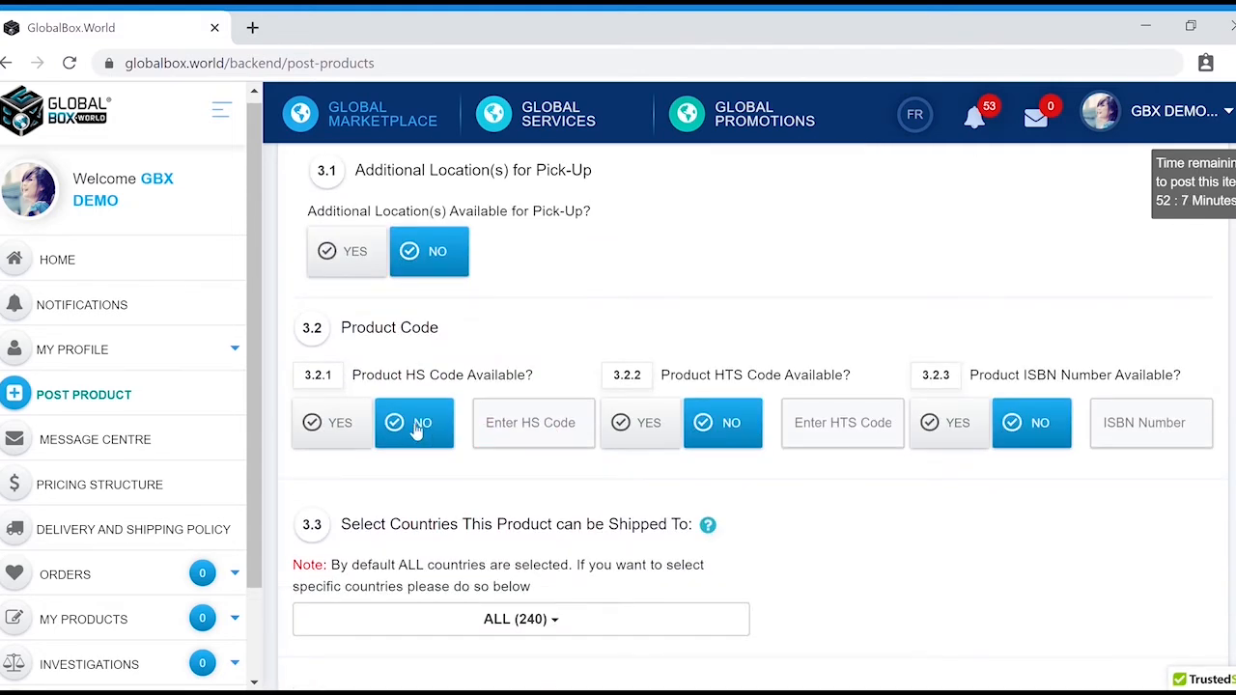
left_click(346, 434)
left_click(428, 427)
left_click(641, 431)
left_click(719, 428)
left_click(976, 425)
left_click(1040, 435)
Deselect Colombia and Cuba from the countries this product can be shipped to.
scroll(837, 505, "down", 1)
scroll(599, 406, "down", 1)
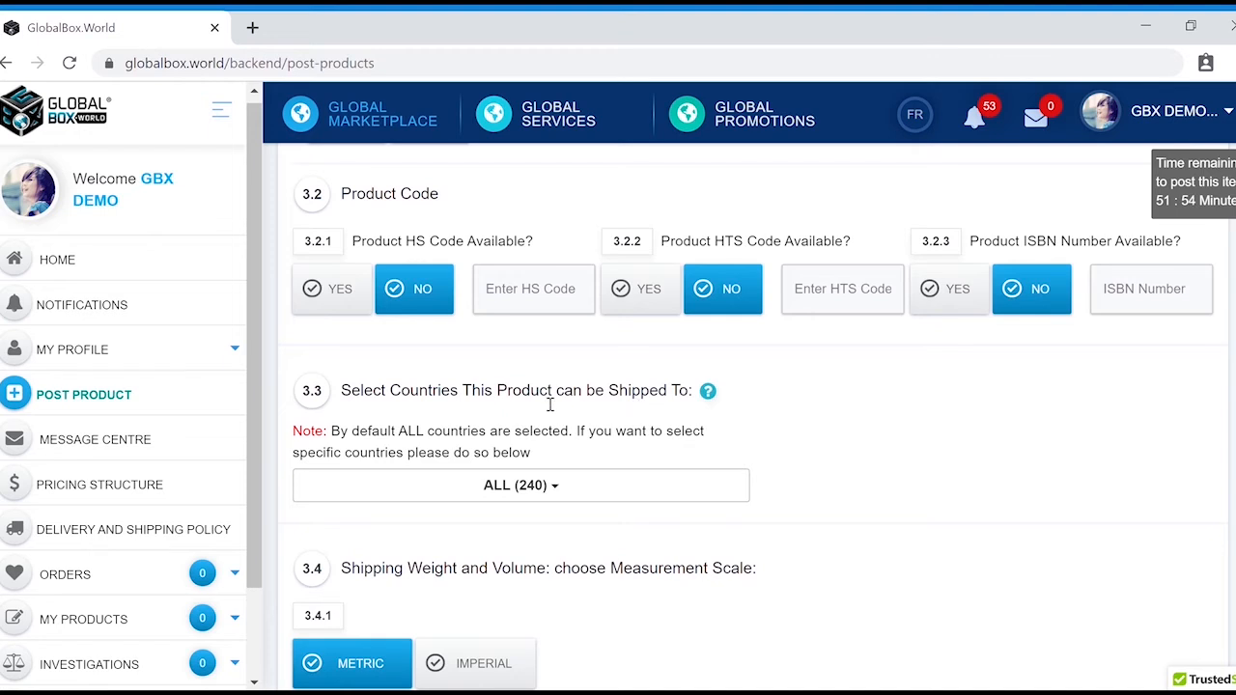
left_click(560, 488)
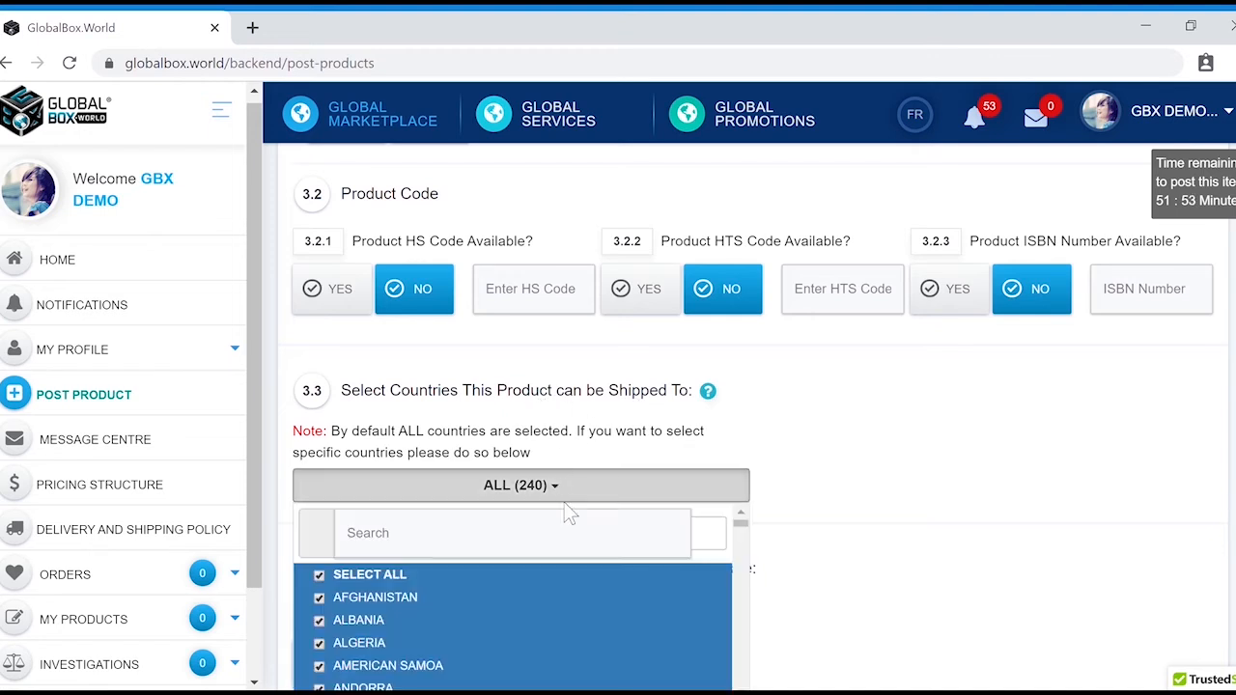
scroll(579, 552, "down", 10)
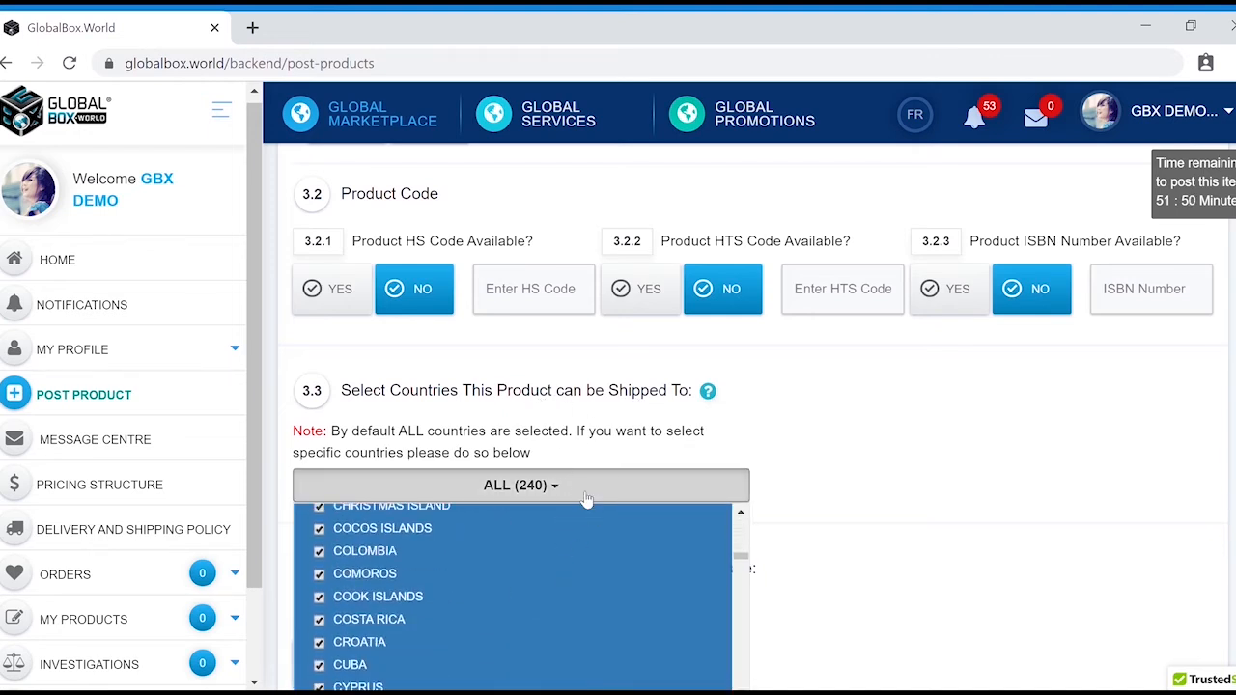
left_click(319, 550)
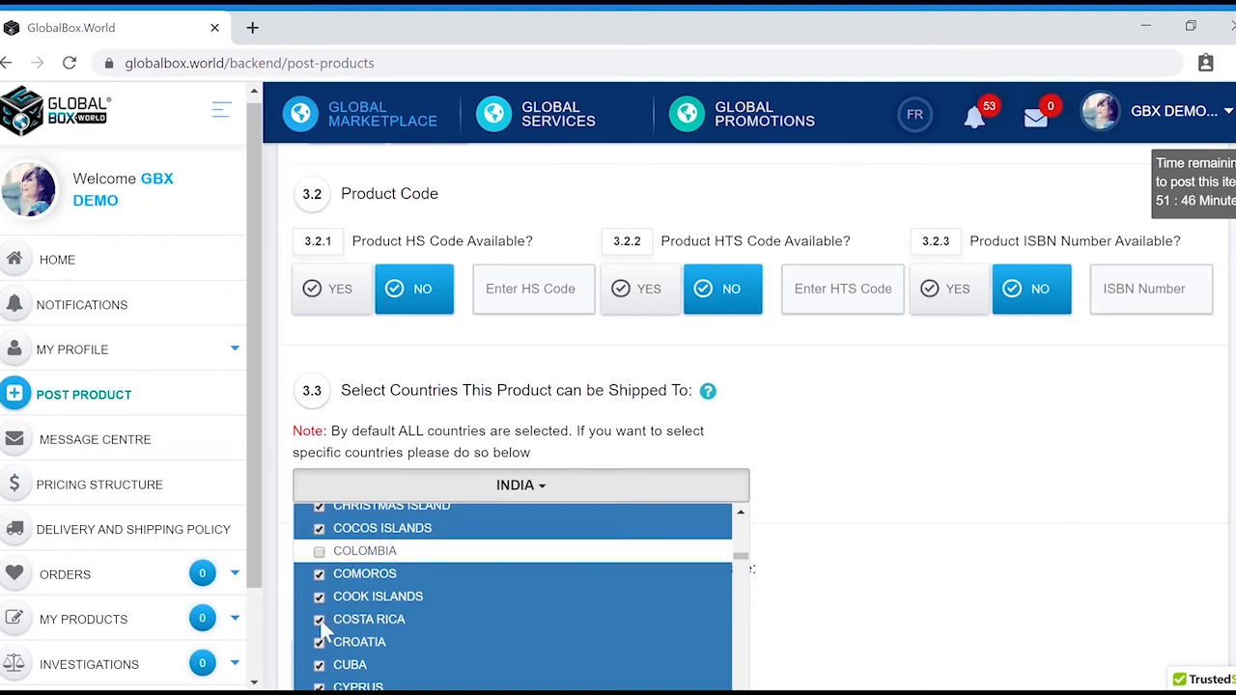
scroll(321, 629, "down", 1)
left_click(320, 574)
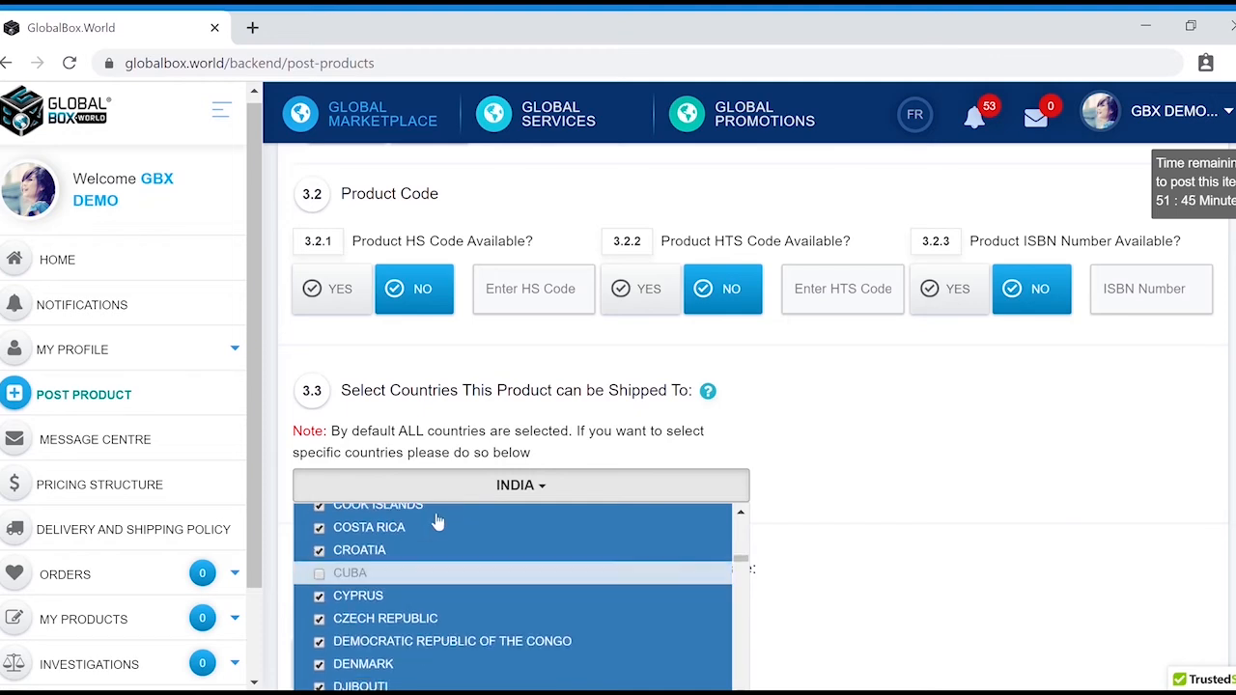
left_click(632, 515)
Switch the shipping measurement scale to Imperial and set the product weight including packaging to 1 pound.
scroll(635, 519, "down", 1)
scroll(618, 497, "down", 1)
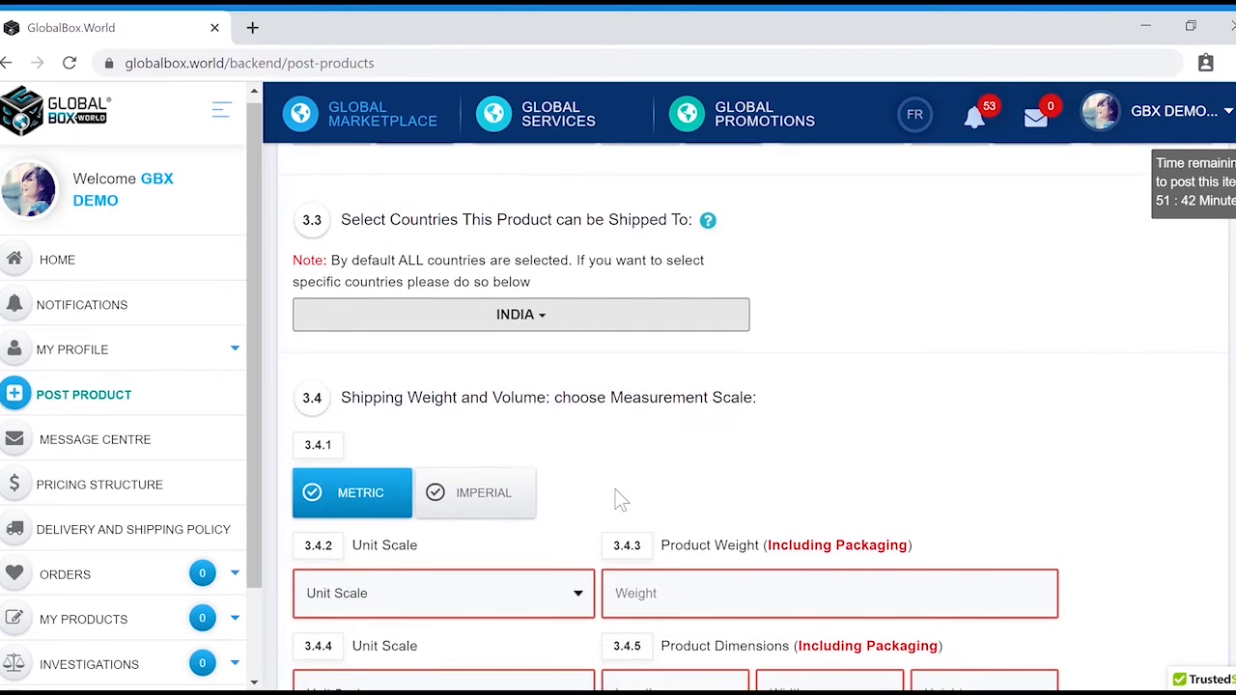
scroll(789, 422, "down", 2)
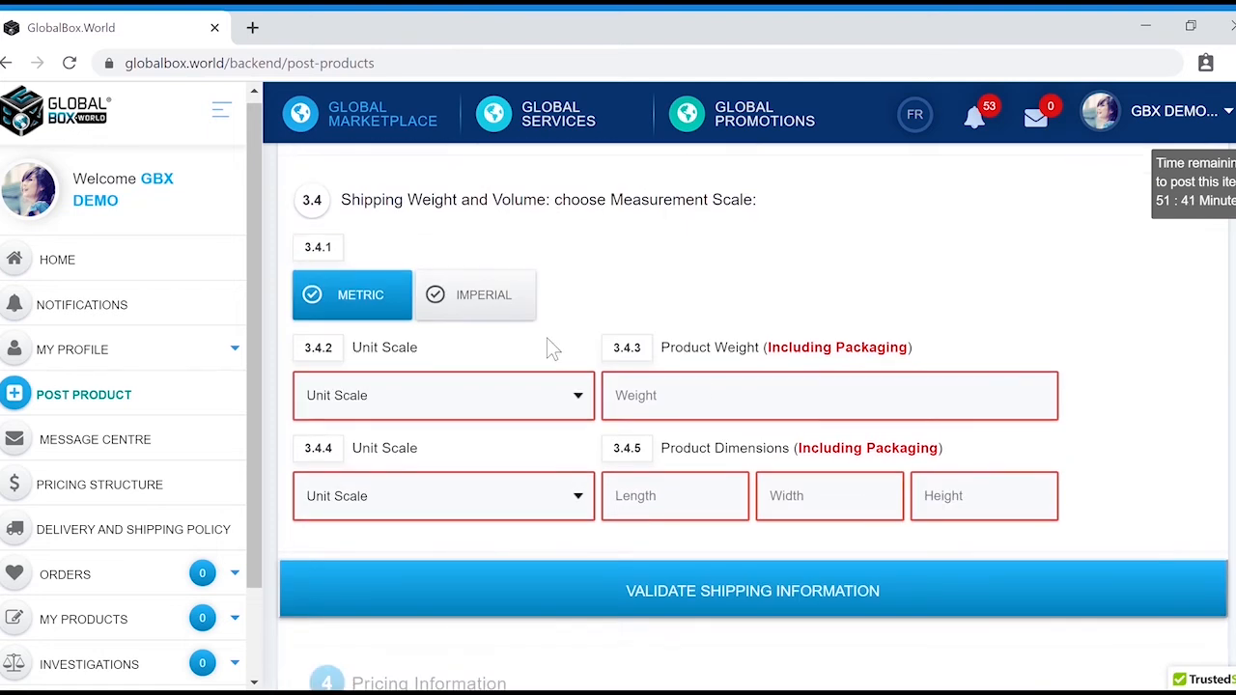
scroll(497, 299, "up", 1)
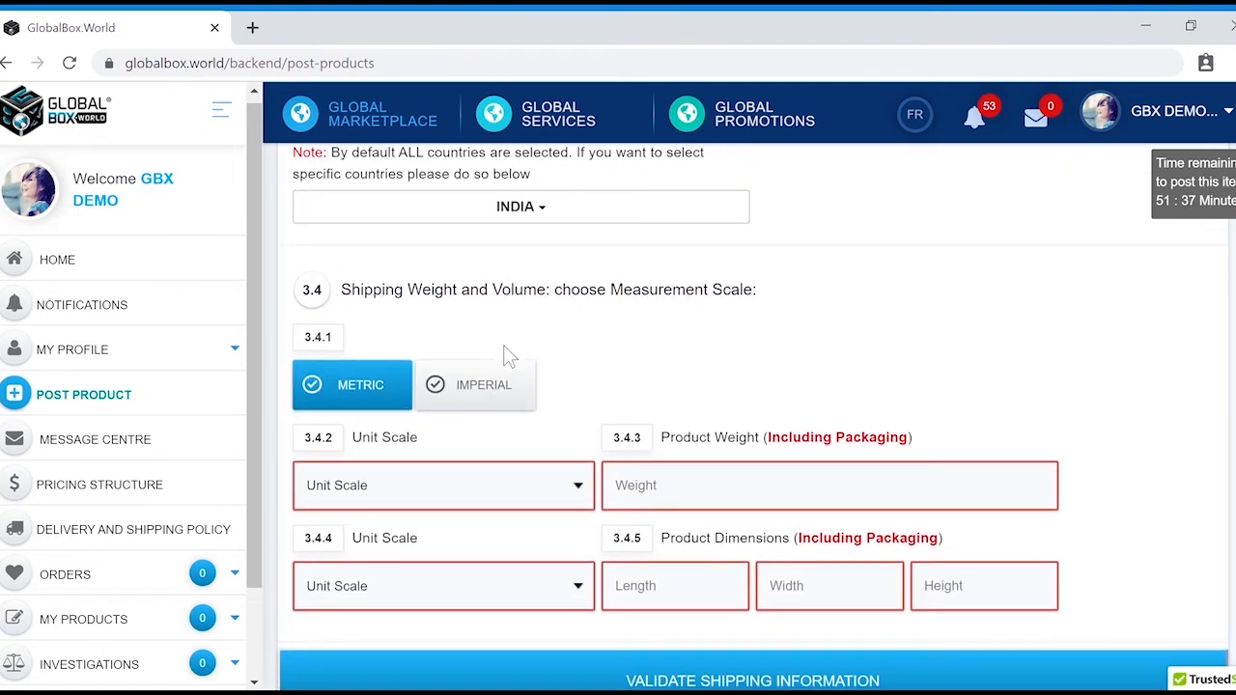
left_click(469, 403)
left_click(665, 505)
type("1")
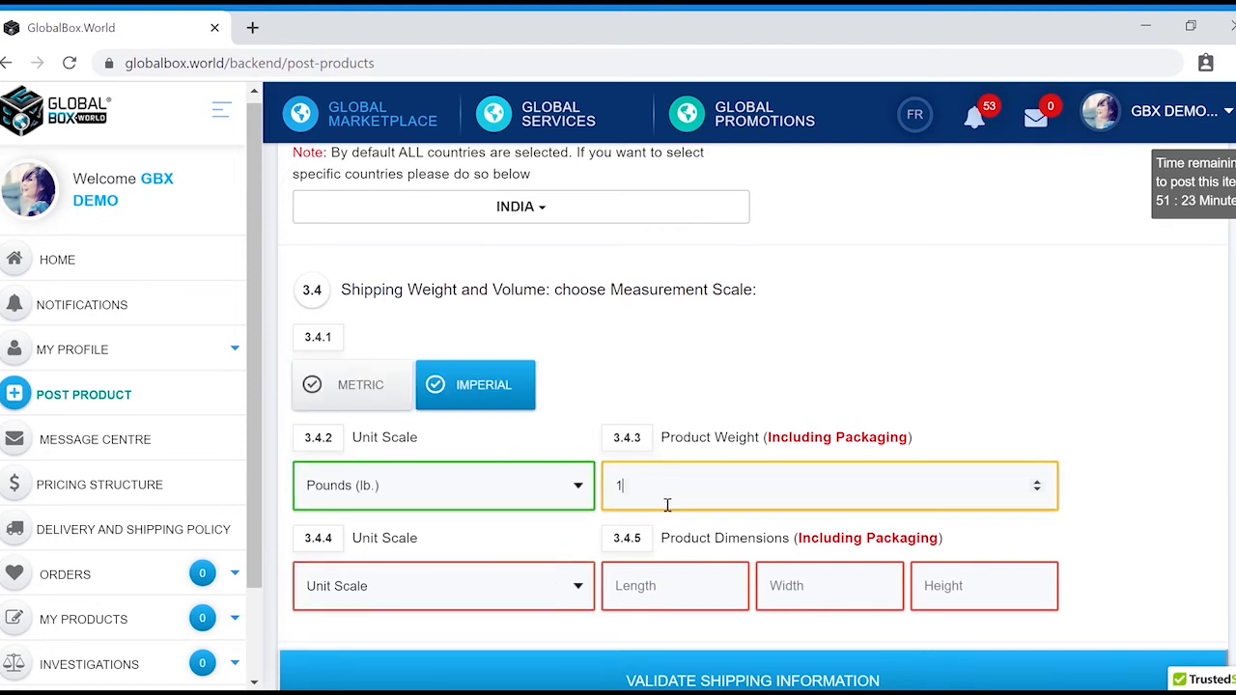
Set the packaged product dimensions in inches to length 10, width 10 and height 5.
key("Tab")
key("Down")
left_click(629, 582)
type("10")
left_click(770, 596)
type("10")
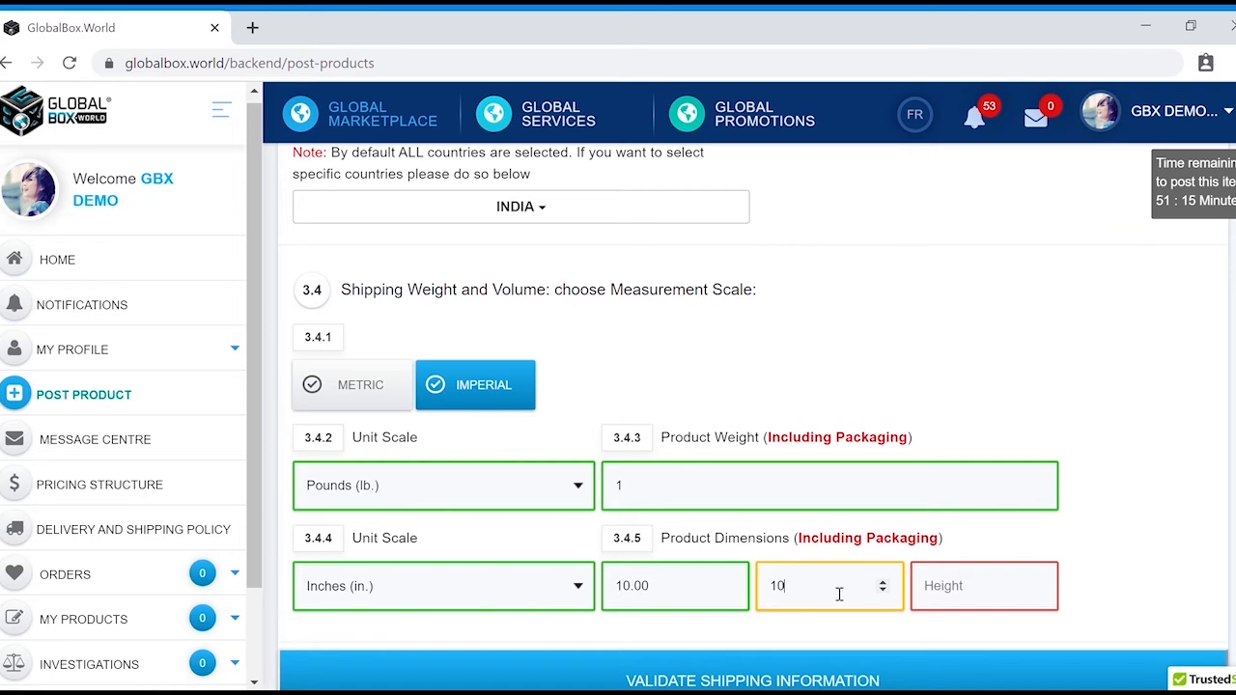
left_click(949, 590)
type("5")
left_click(951, 548)
Validate the shipping information section and dismiss its confirmation.
scroll(946, 541, "down", 2)
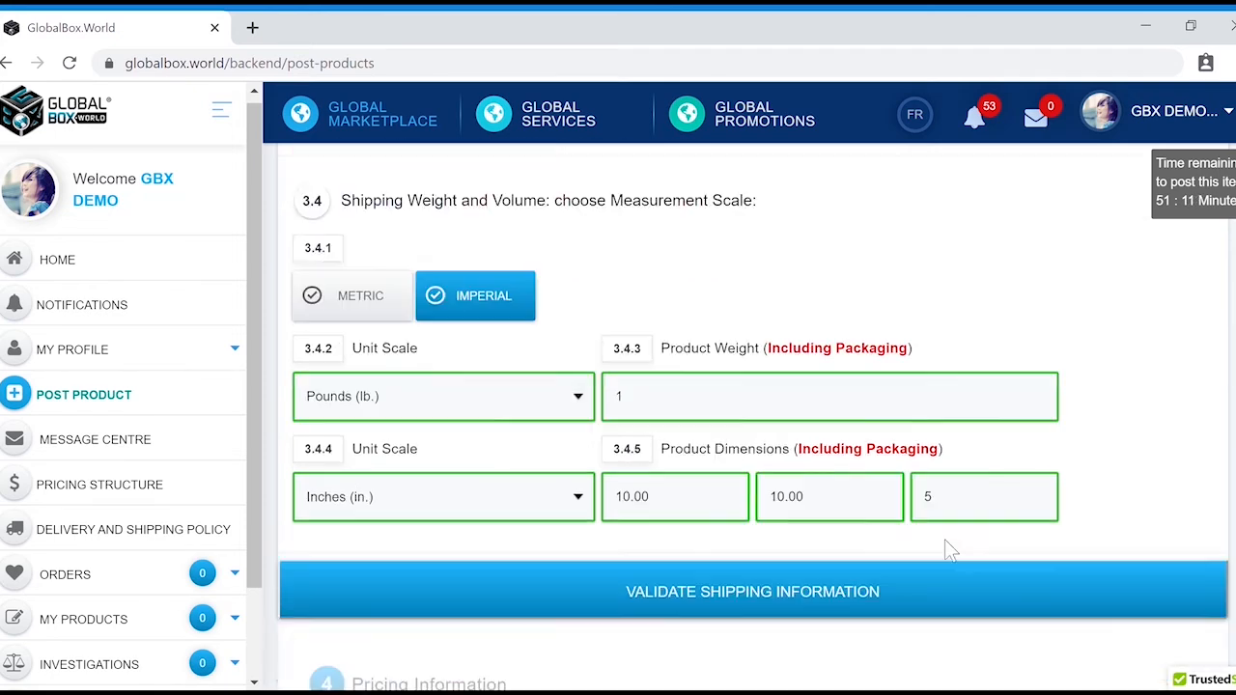
left_click(868, 518)
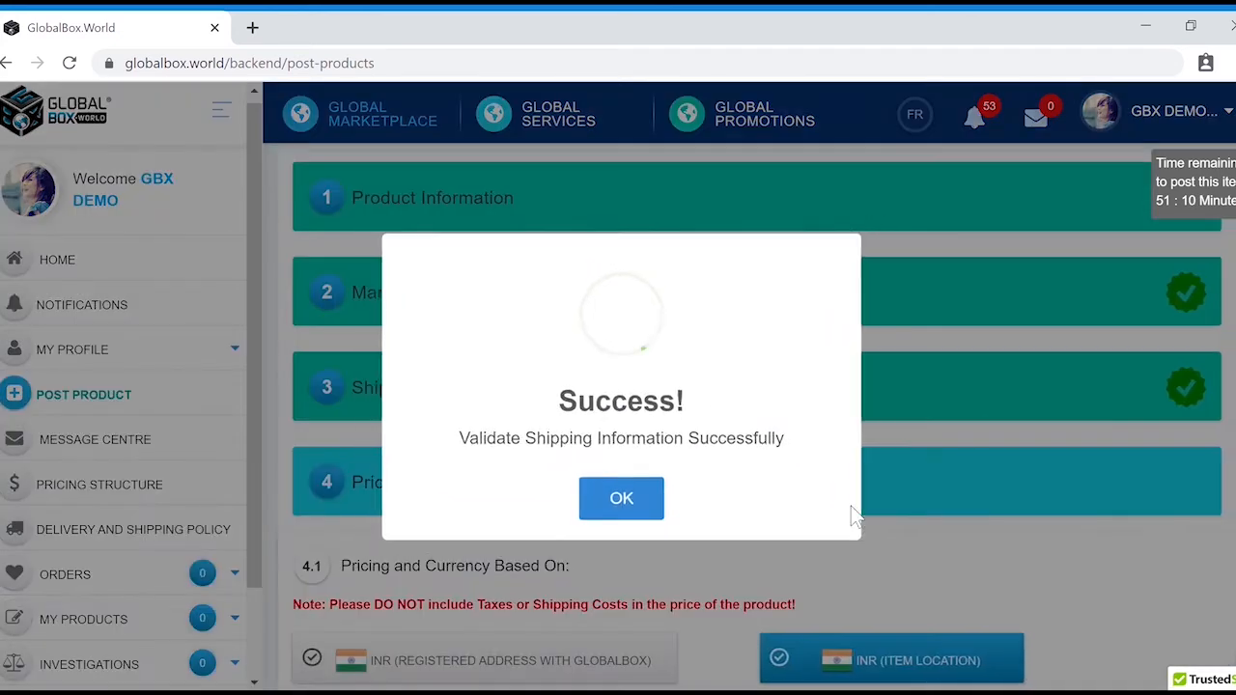
left_click(633, 504)
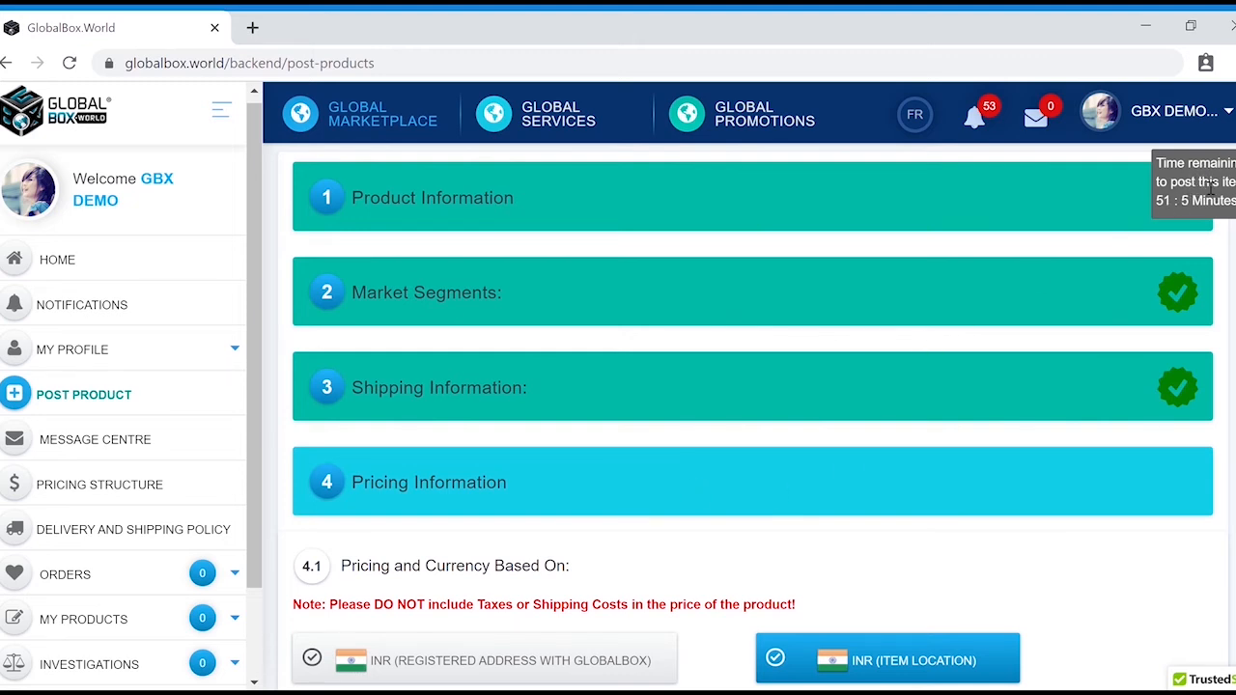
Make discounts available for larger volumes, and set the first tier to up to 99 units at 550 per unit.
scroll(938, 325, "down", 2)
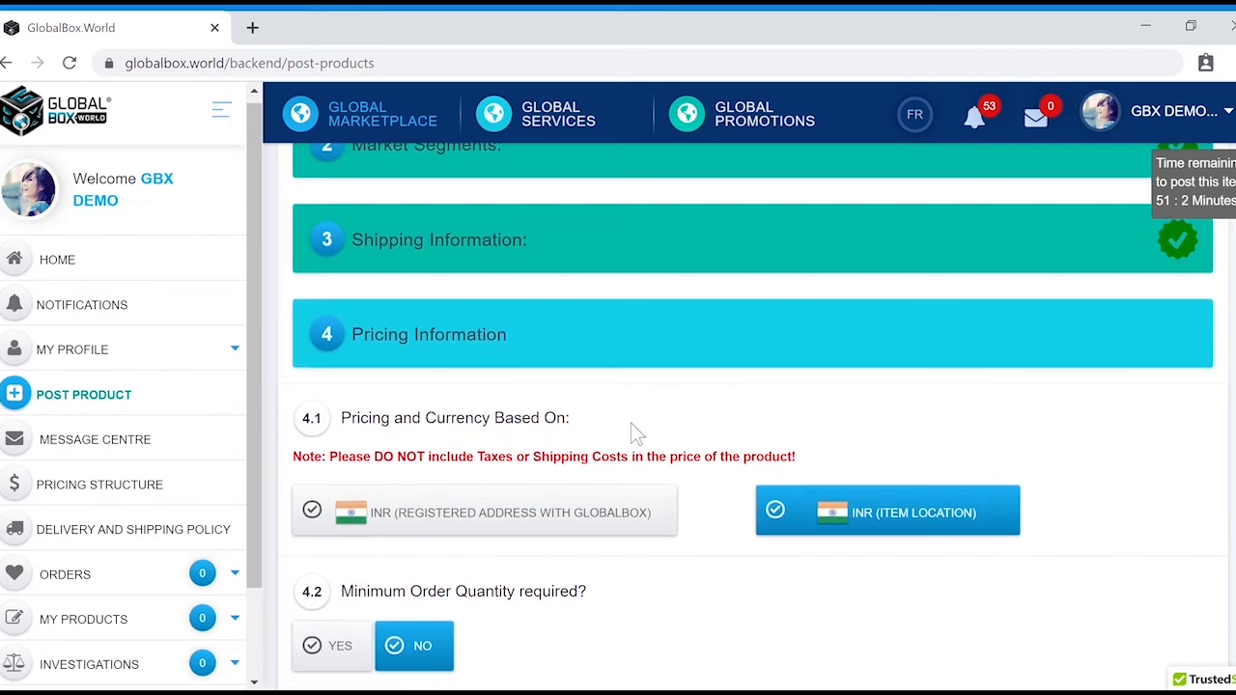
scroll(635, 431, "down", 1)
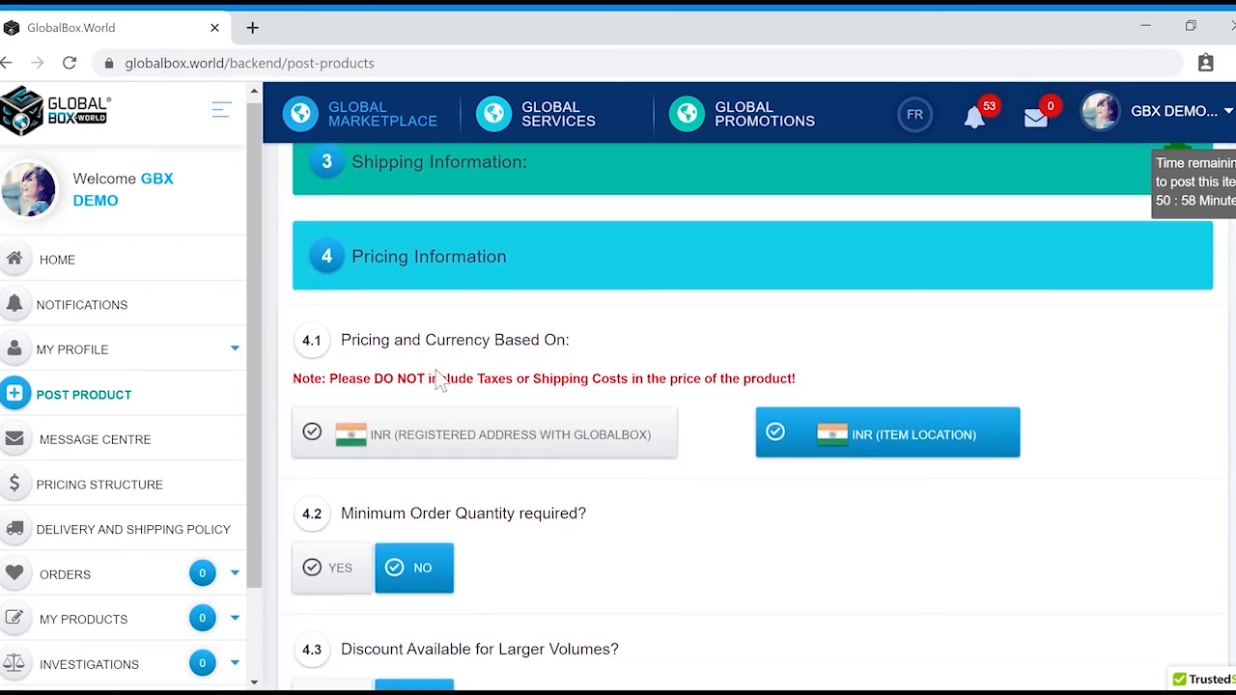
scroll(515, 393, "down", 1)
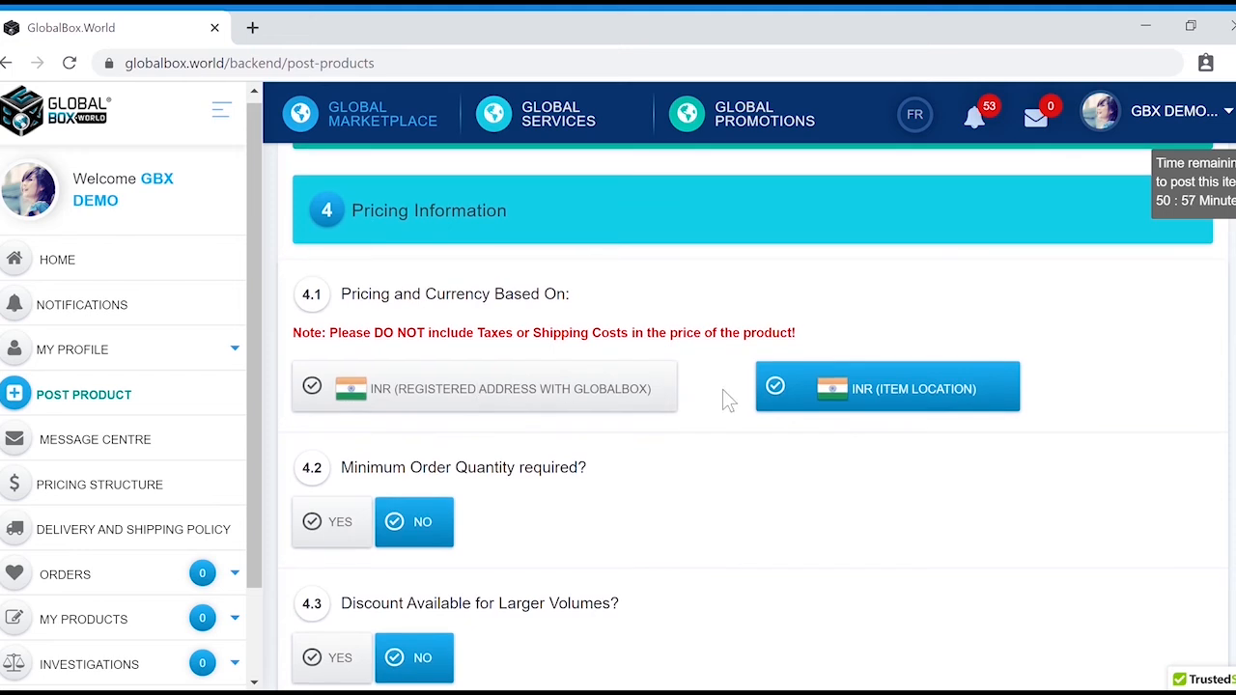
scroll(358, 442, "down", 2)
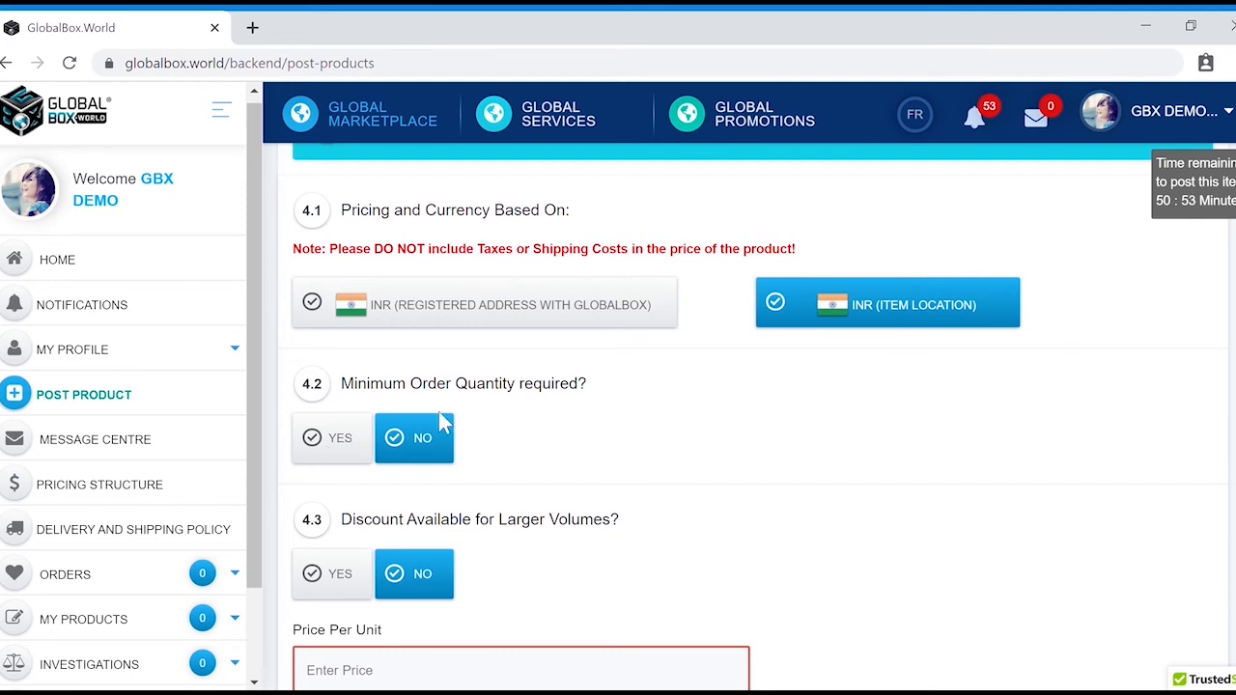
scroll(375, 393, "down", 1)
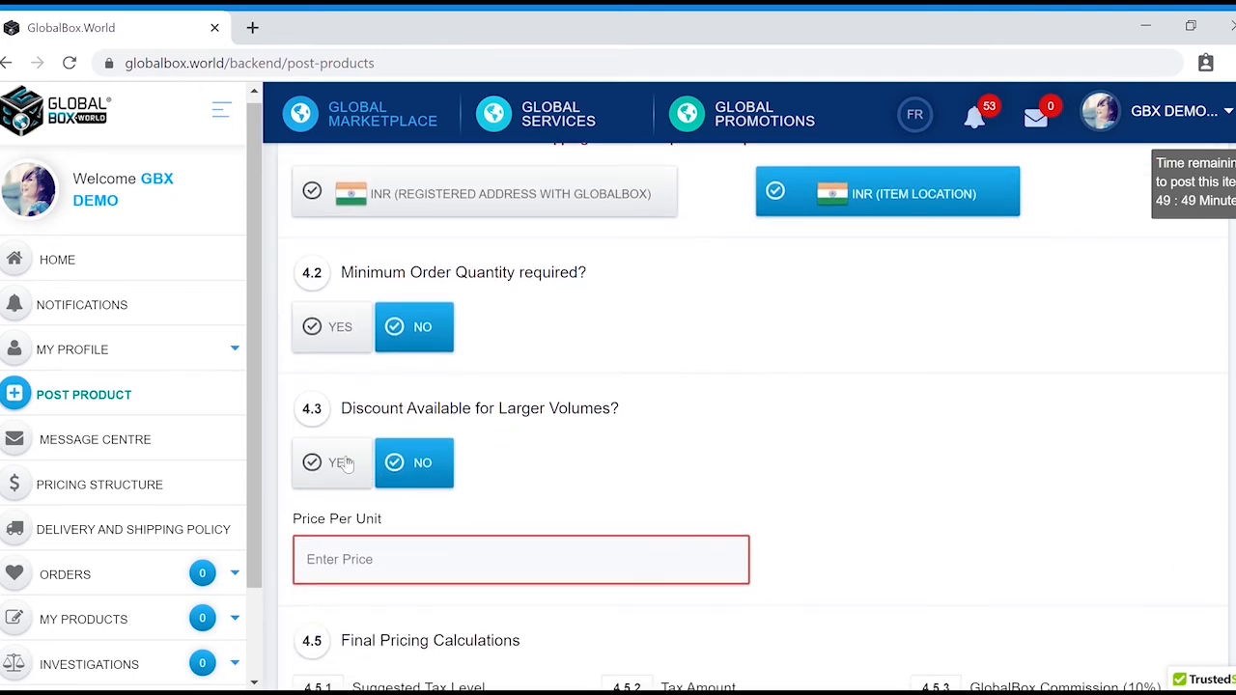
left_click(338, 462)
scroll(413, 512, "down", 1)
left_click(403, 531)
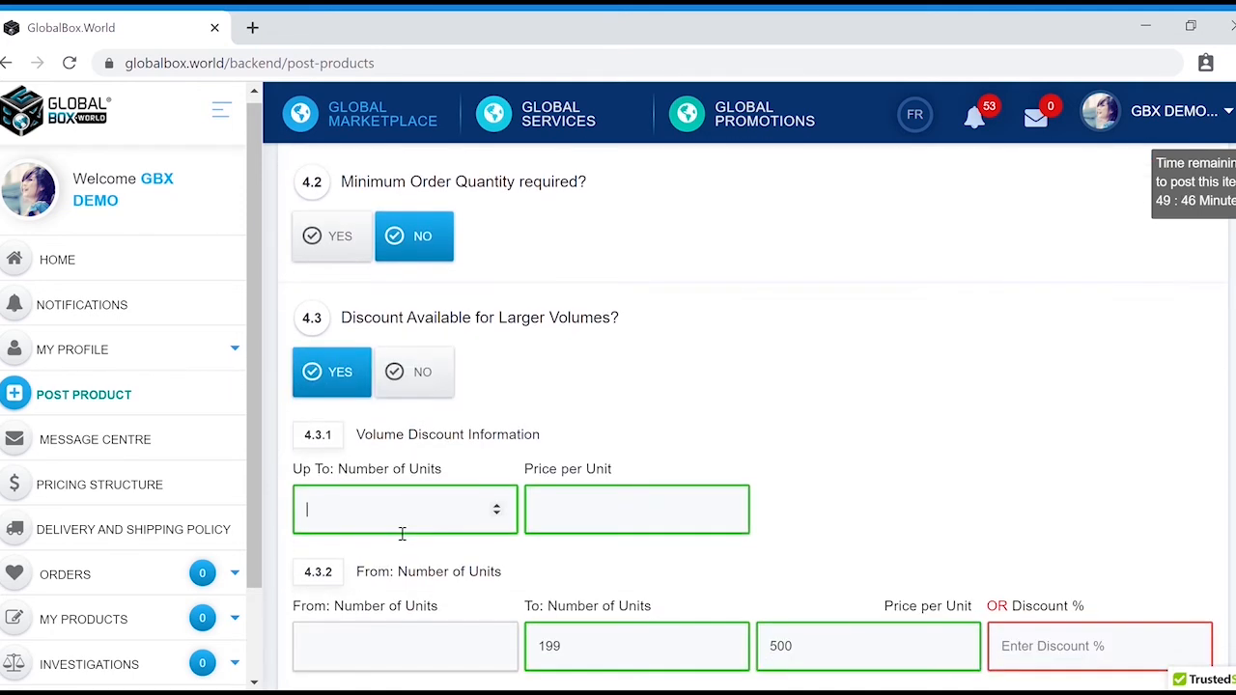
left_click(594, 523)
left_click(644, 442)
scroll(645, 442, "down", 2)
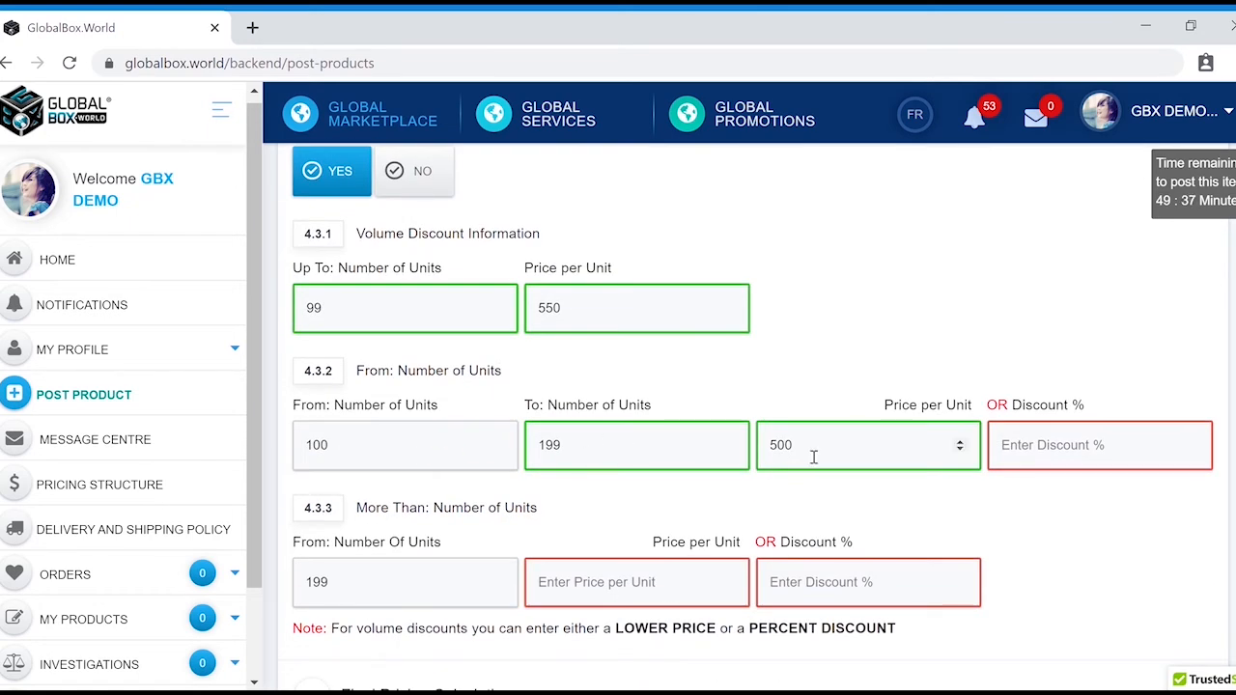
Set the price per unit for orders of more than 199 units to 450.
left_click(541, 586)
type("450")
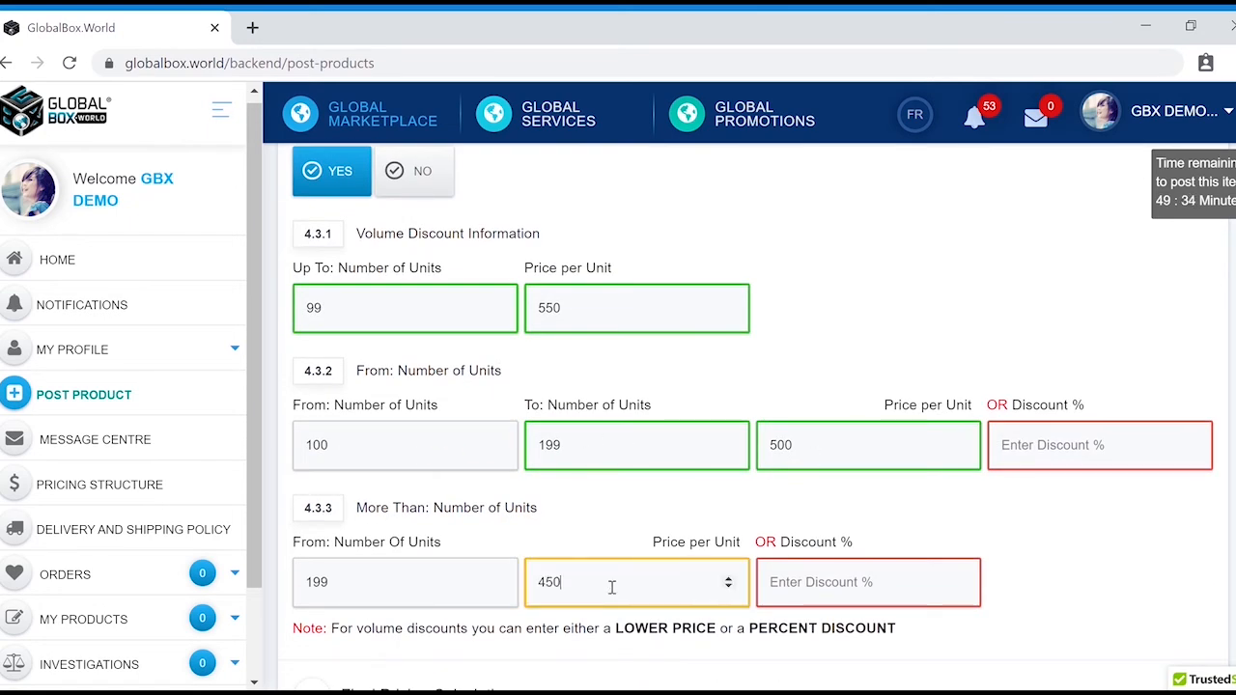
left_click(1018, 434)
scroll(1018, 435, "down", 1)
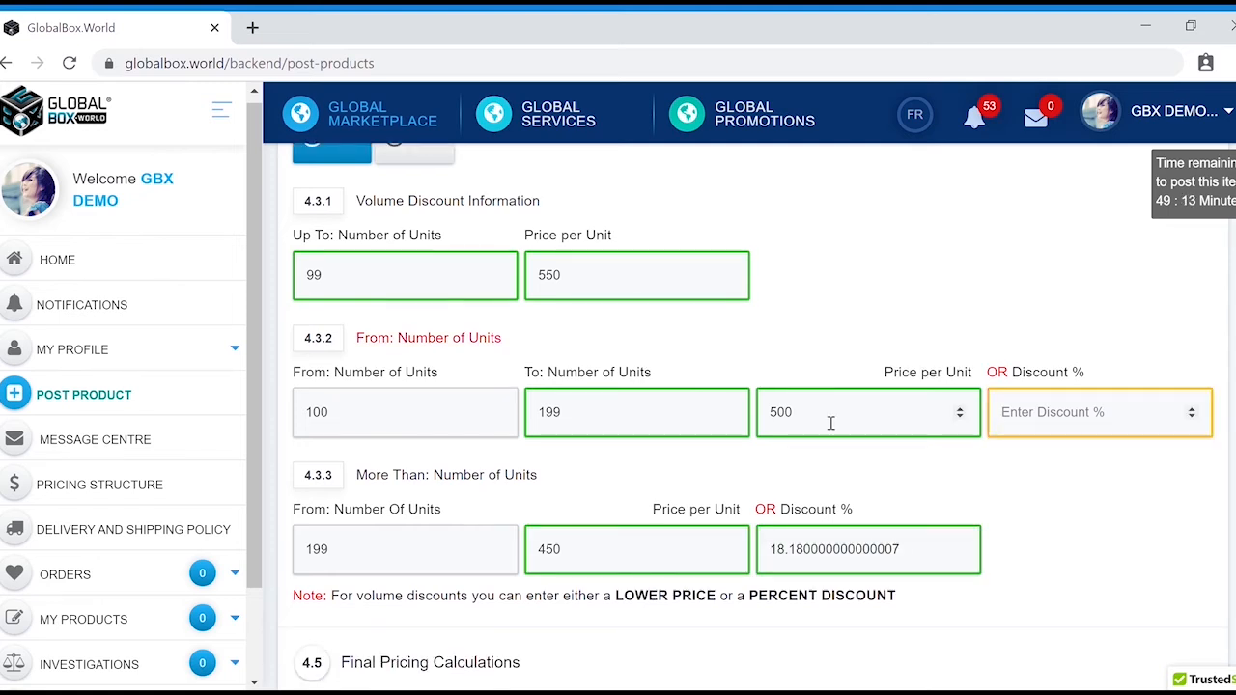
Re-enter 500 as the price per unit for the 100 to 199 units tier.
key("BackSpace")
key("Tab")
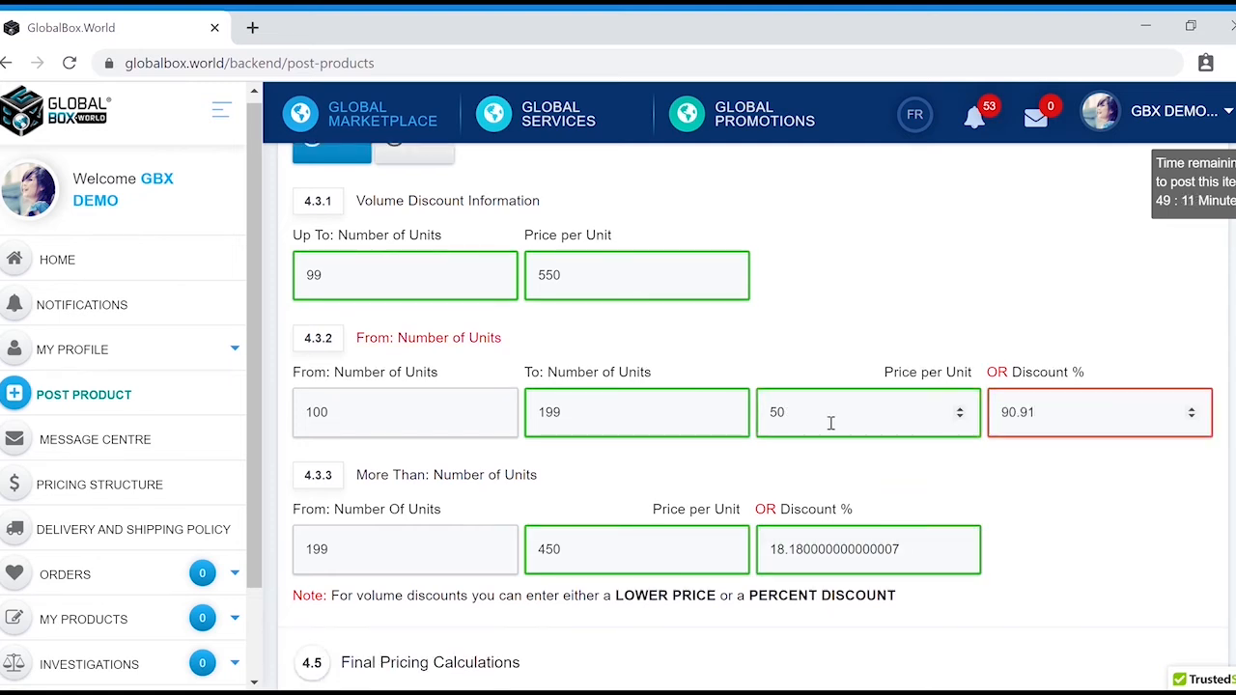
left_click(817, 416)
type("0")
left_click(808, 485)
Validate the pricing information section with payment received in INR, and dismiss its confirmation.
scroll(1034, 358, "down", 3)
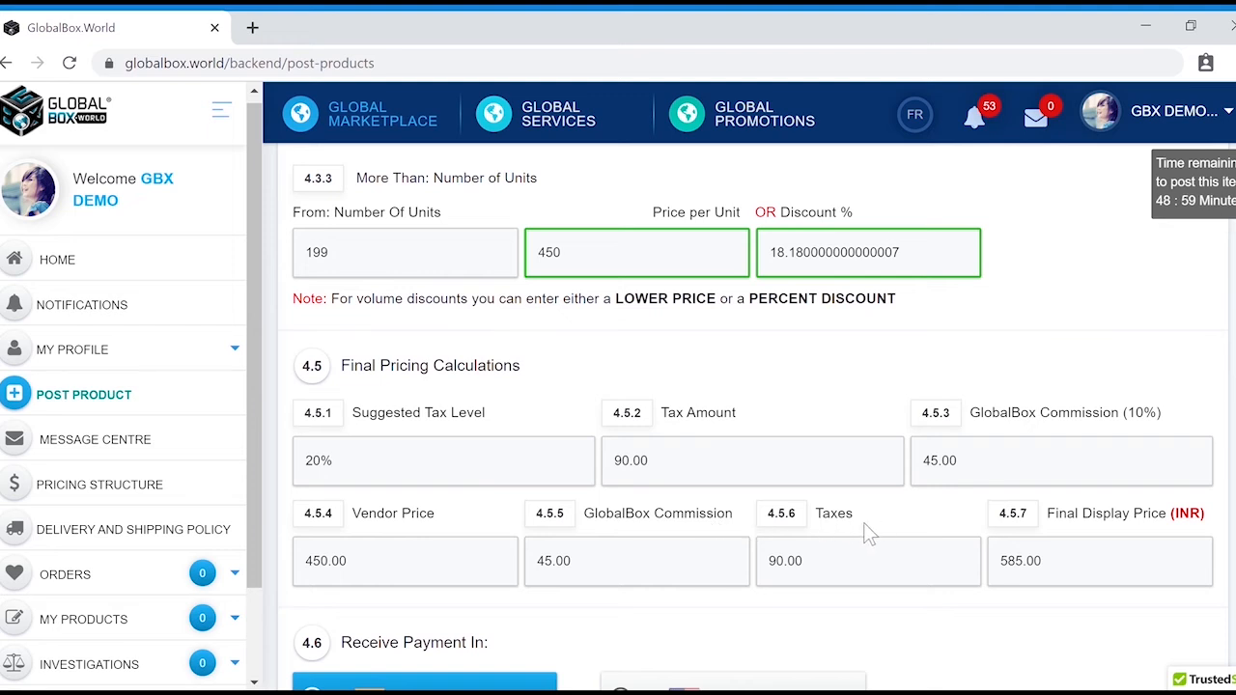
scroll(1020, 580, "down", 2)
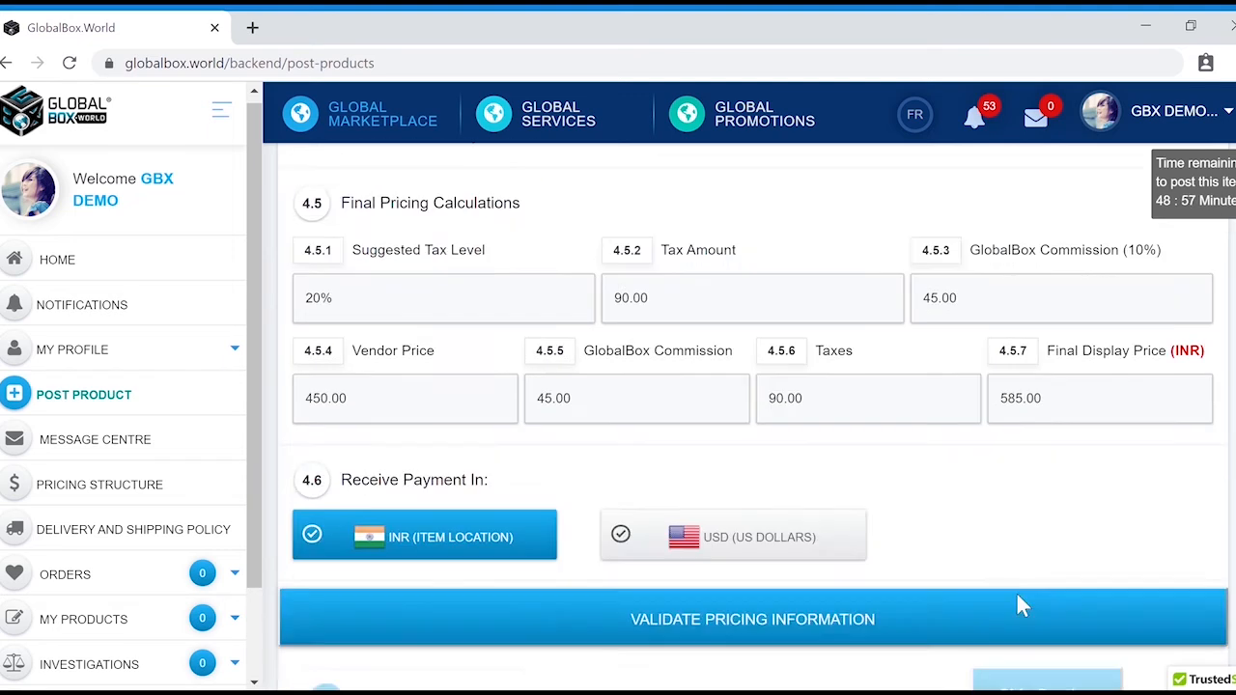
left_click(873, 583)
left_click(668, 515)
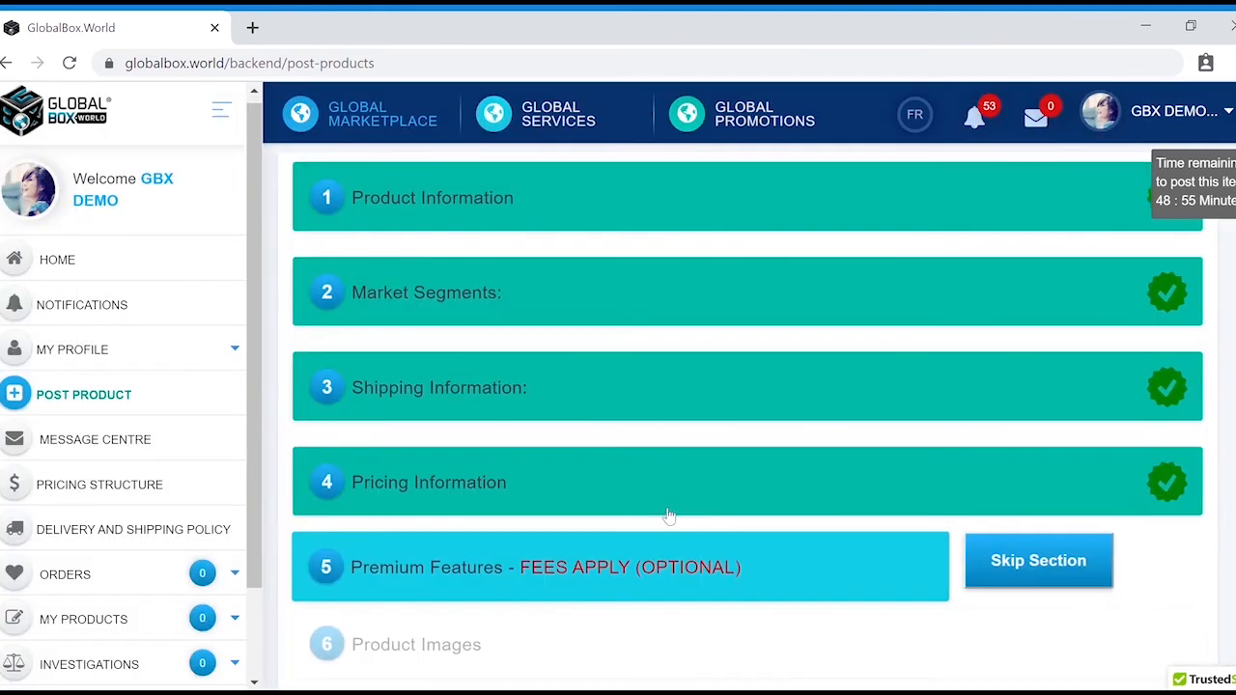
Open the optional Premium Features section and choose to feature this product until 30/04/2020.
scroll(701, 551, "down", 2)
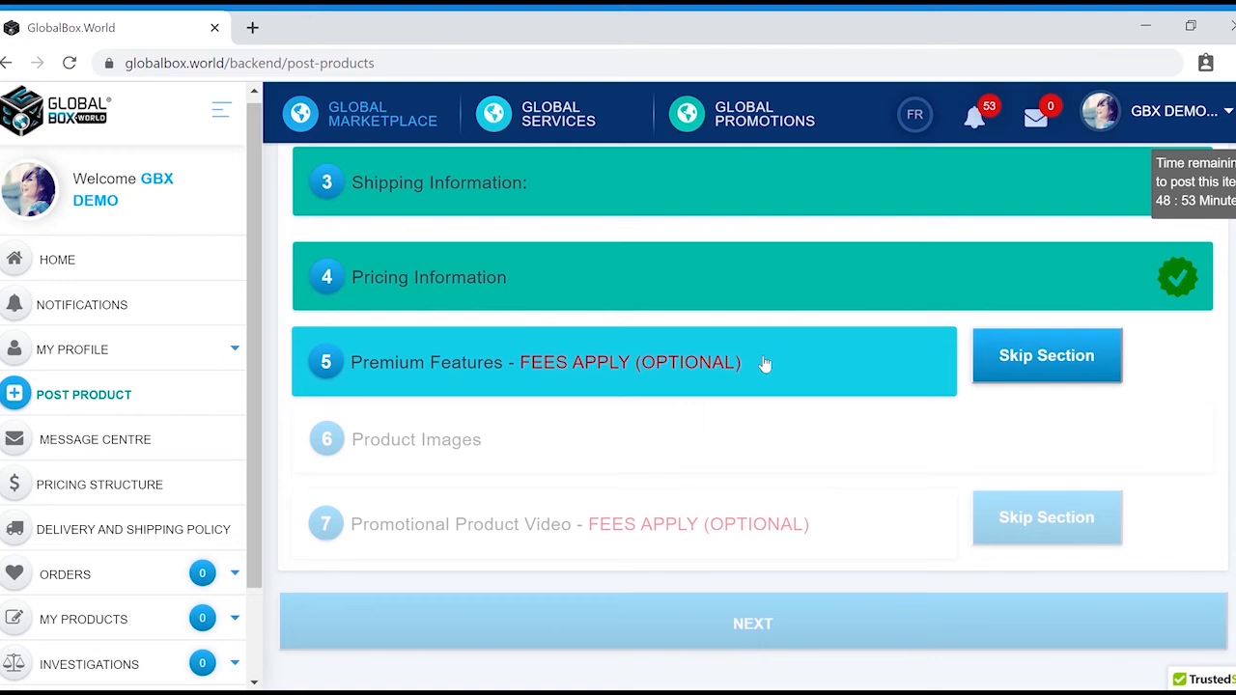
left_click(685, 363)
scroll(483, 447, "down", 1)
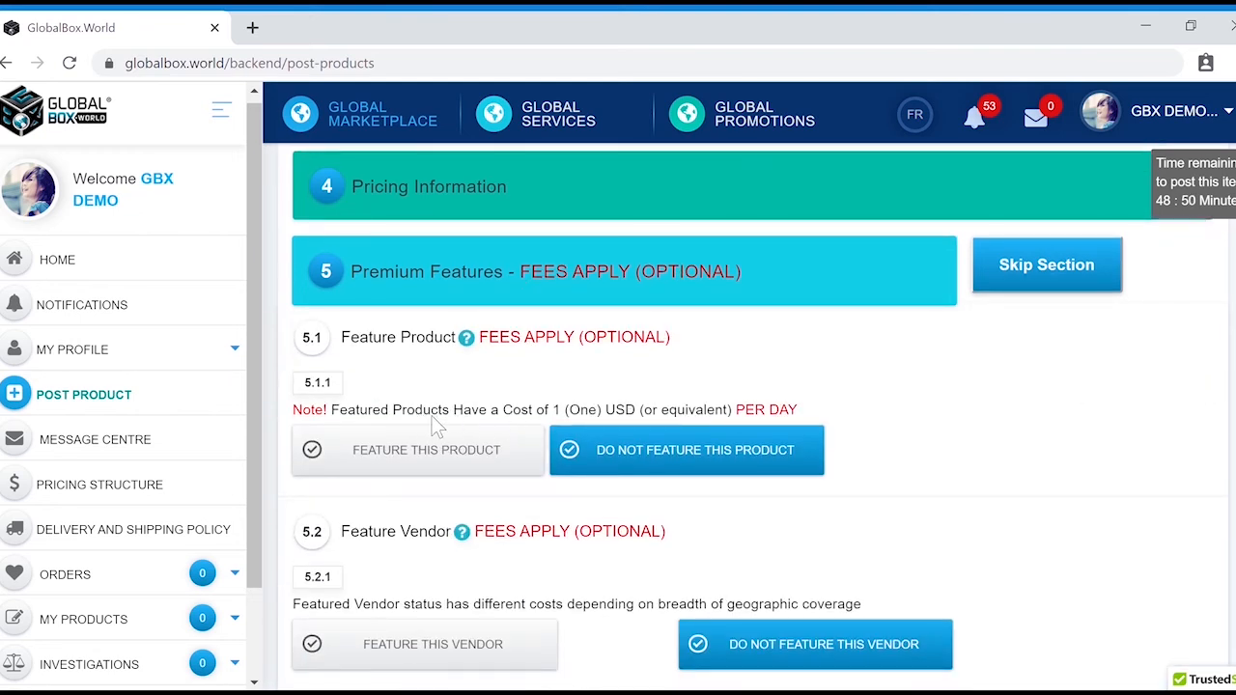
scroll(444, 420, "down", 1)
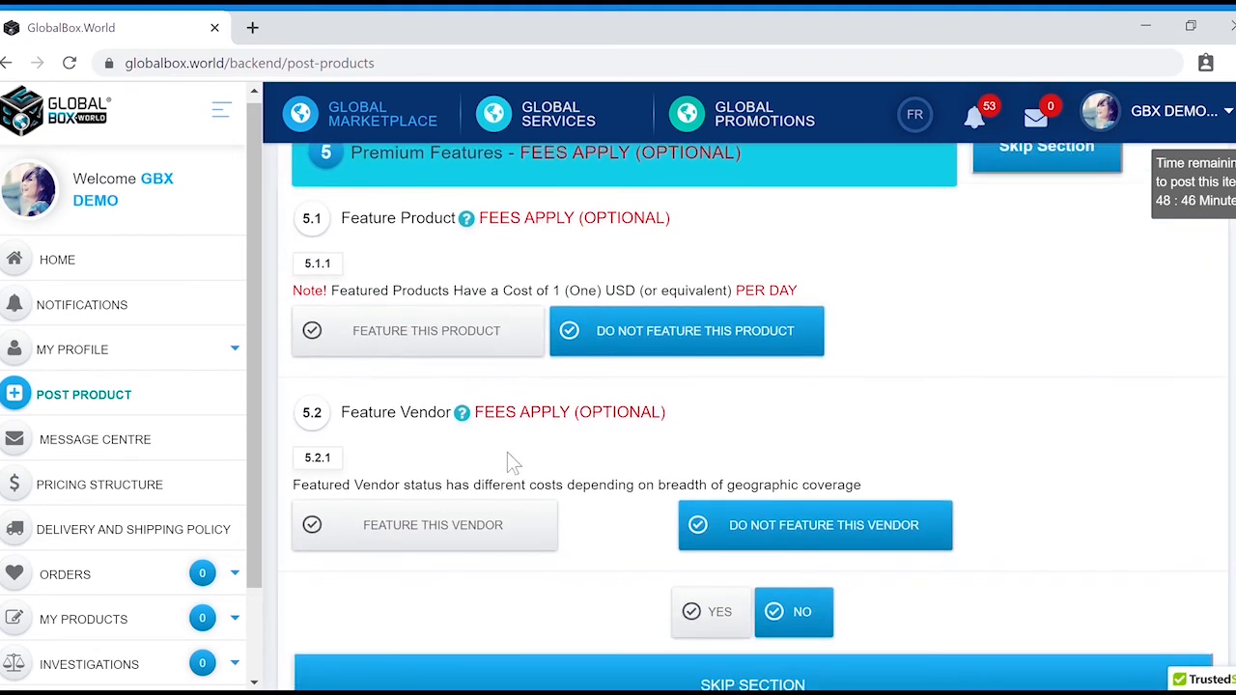
scroll(507, 464, "down", 1)
scroll(570, 473, "down", 1)
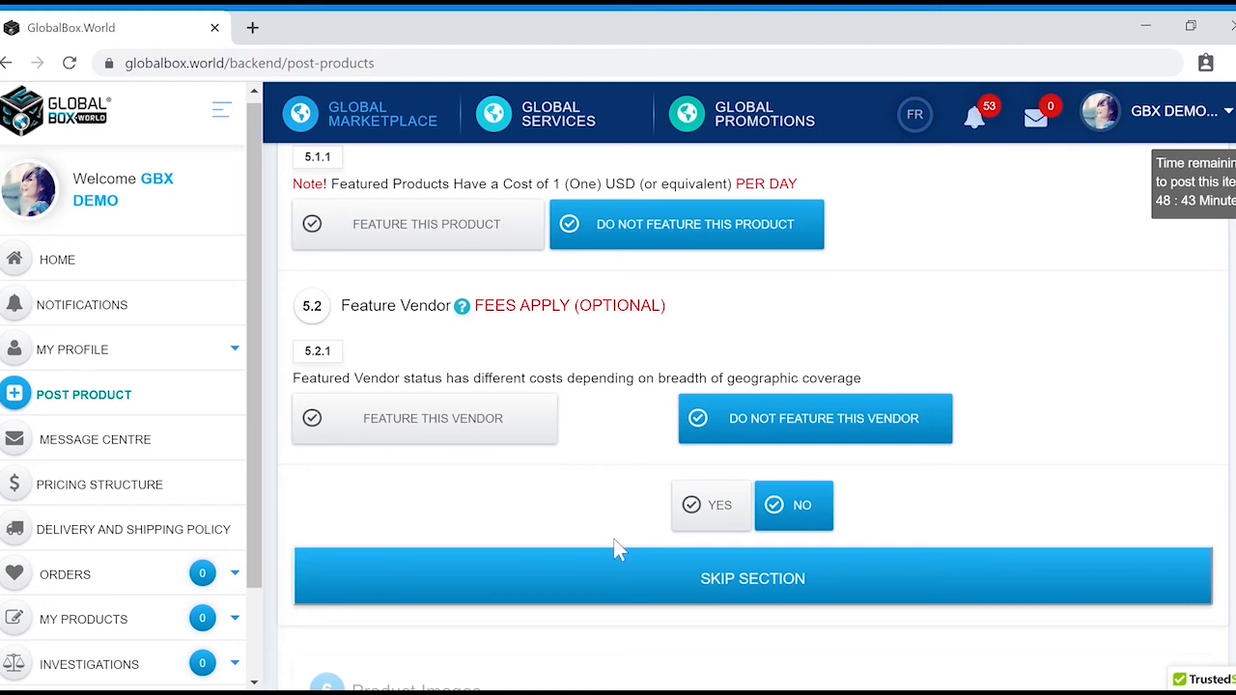
scroll(487, 276, "up", 1)
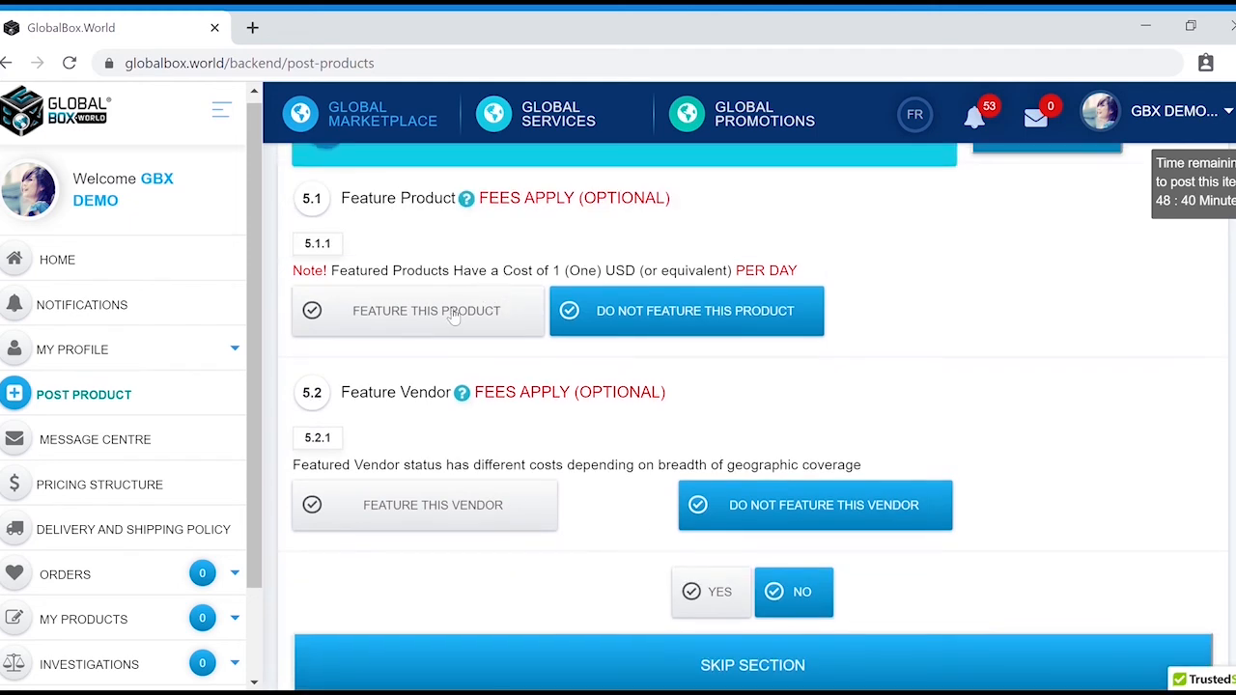
left_click(450, 311)
left_click(427, 445)
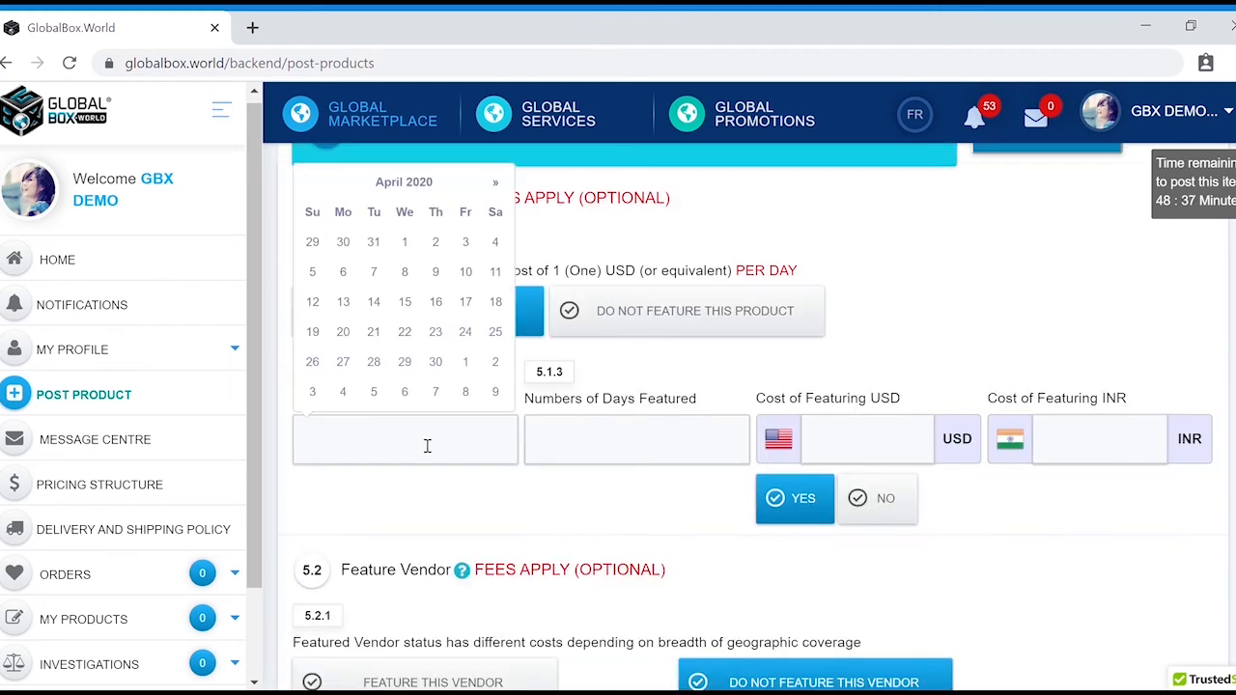
left_click(598, 399)
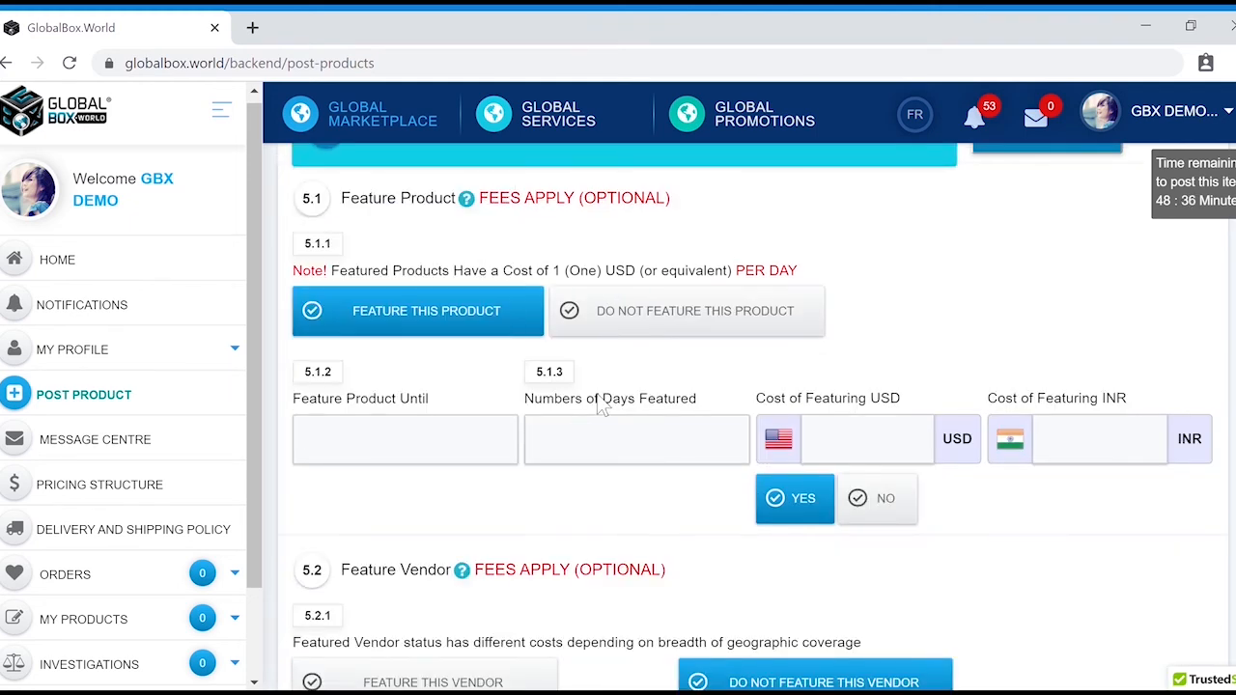
left_click(418, 438)
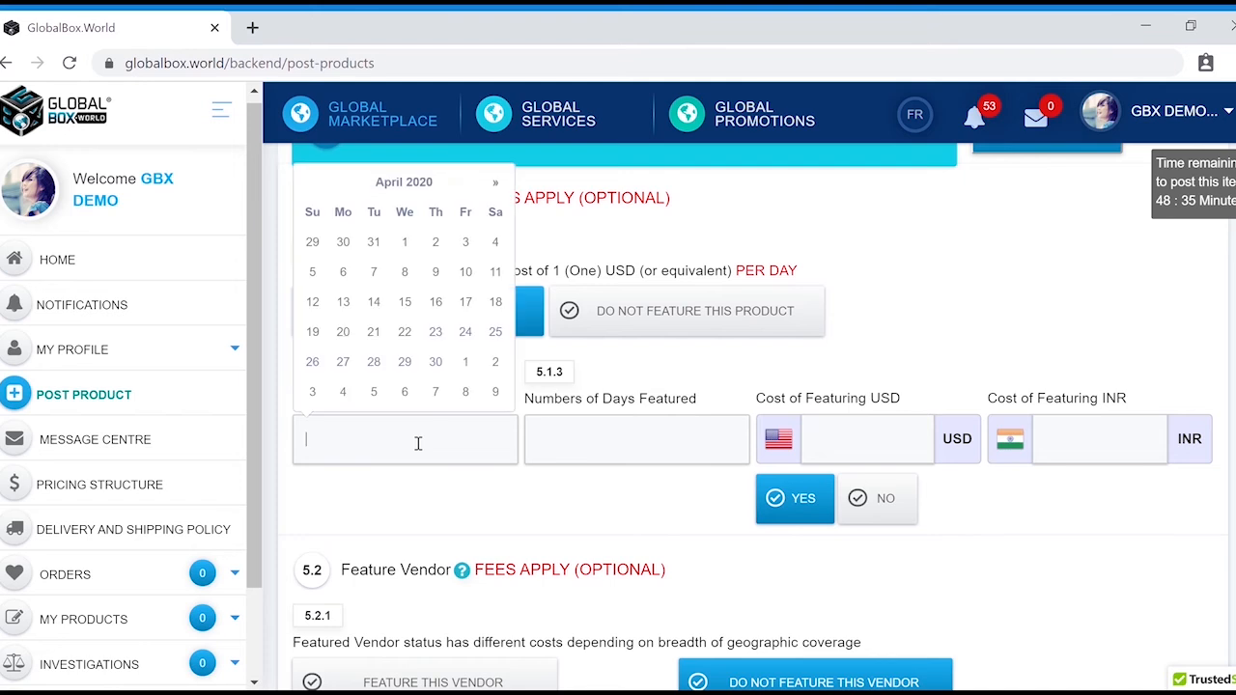
left_click(436, 362)
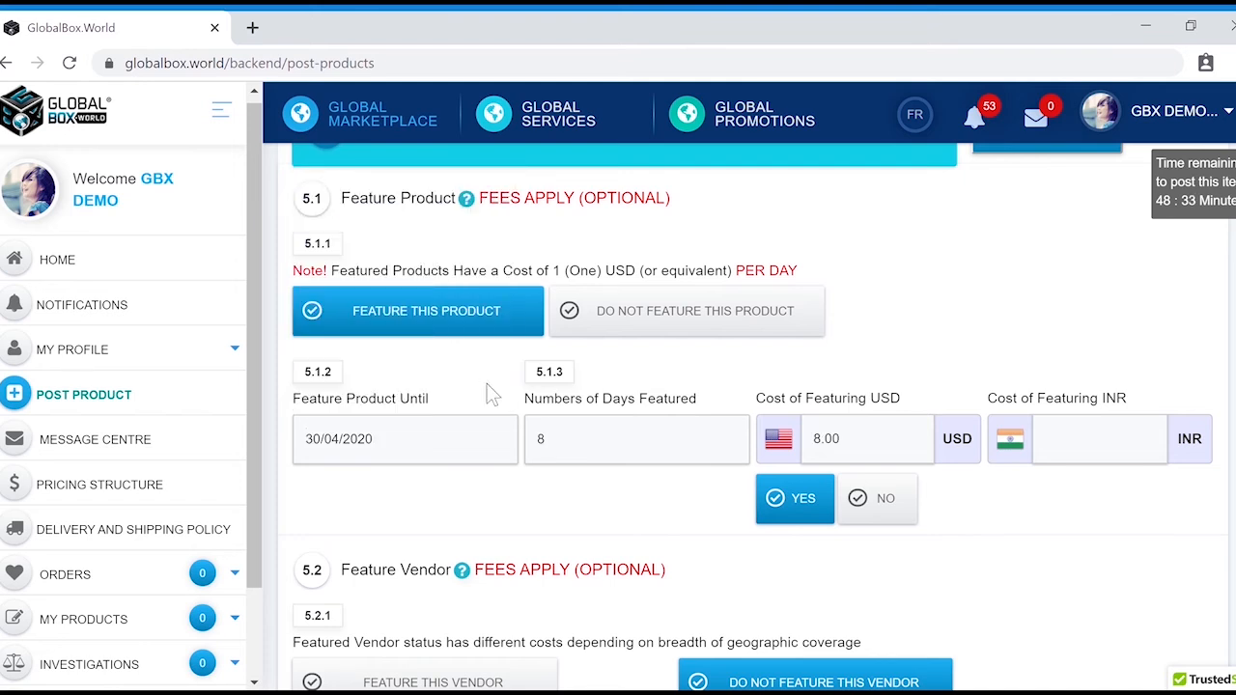
Decline the cost of featuring the product, and switch the choice back to accepting it.
left_click(877, 504)
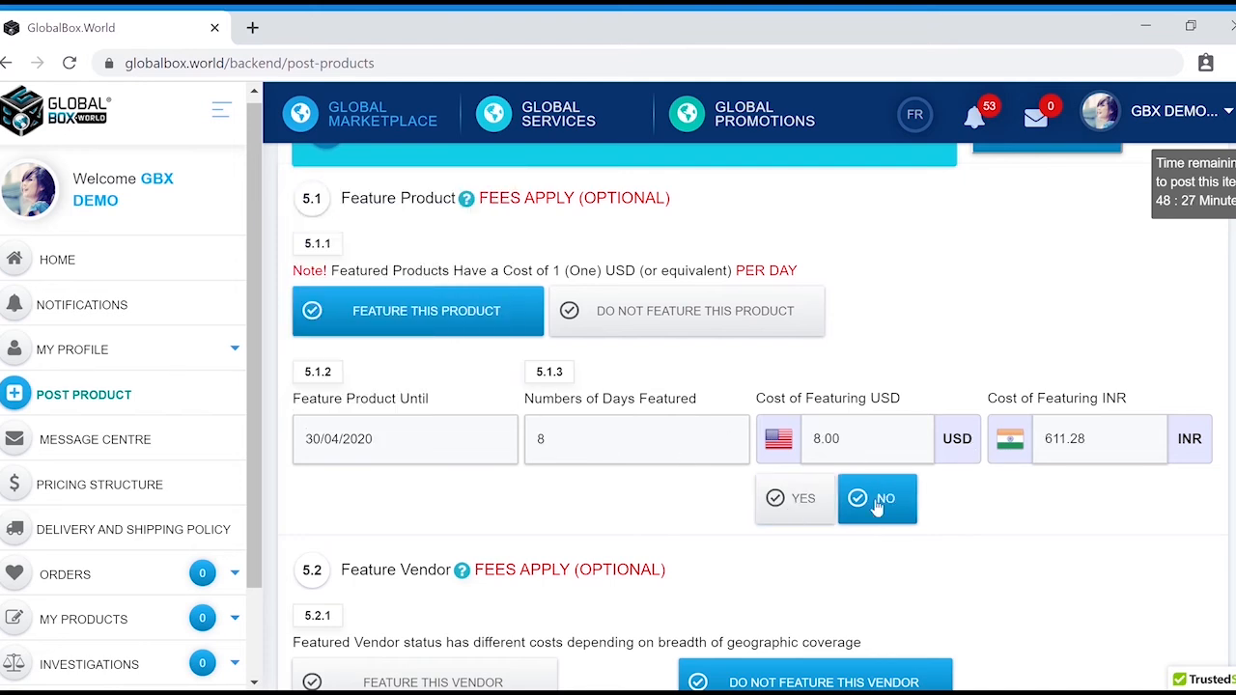
left_click(807, 502)
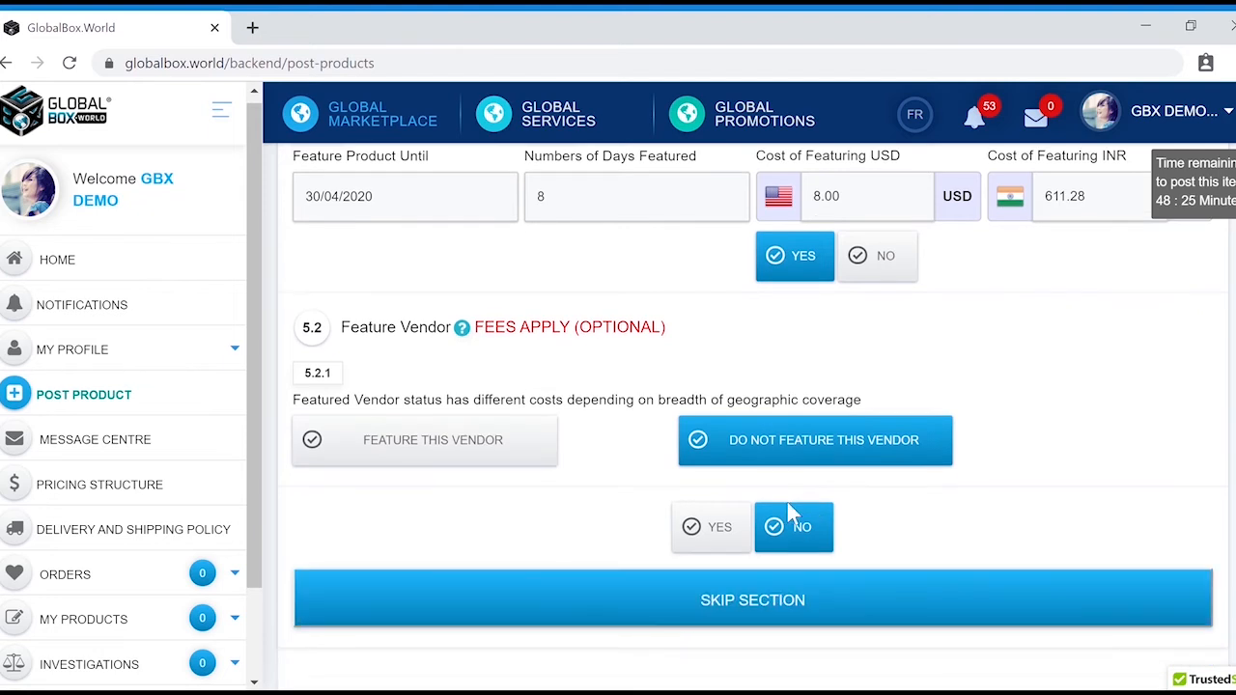
scroll(788, 509, "up", 2)
scroll(782, 493, "down", 2)
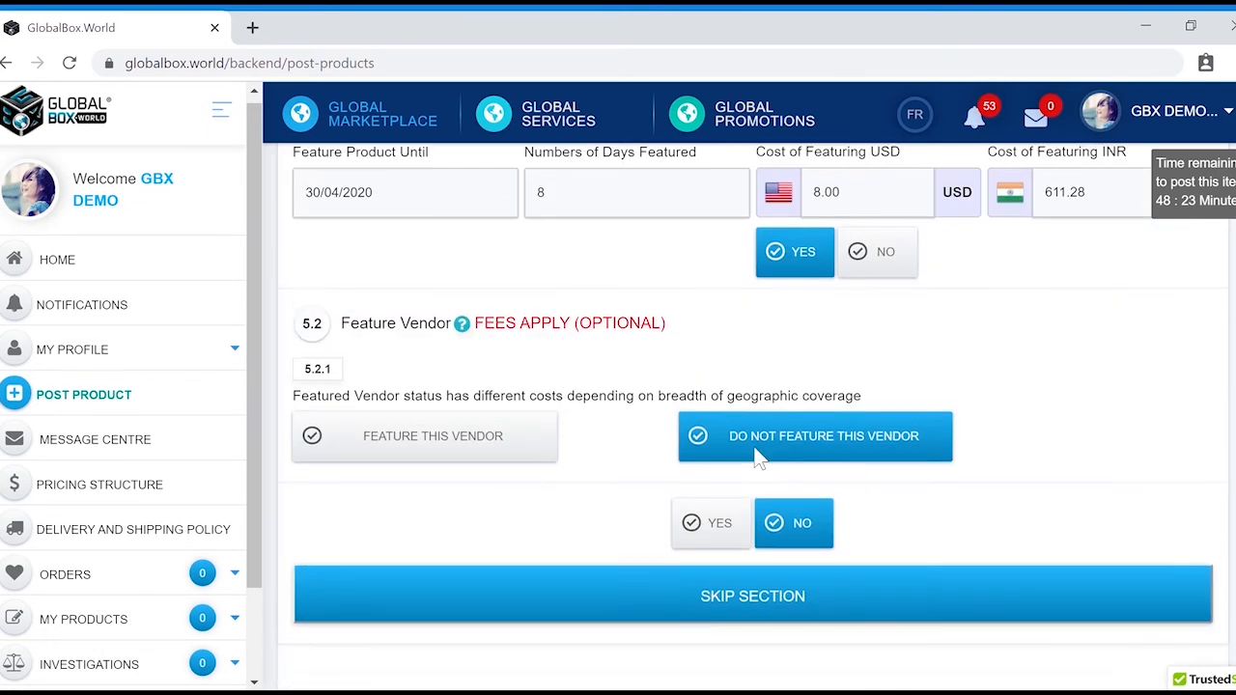
Try featuring the vendor with country-wide coverage until 30/04/2020.
left_click(545, 440)
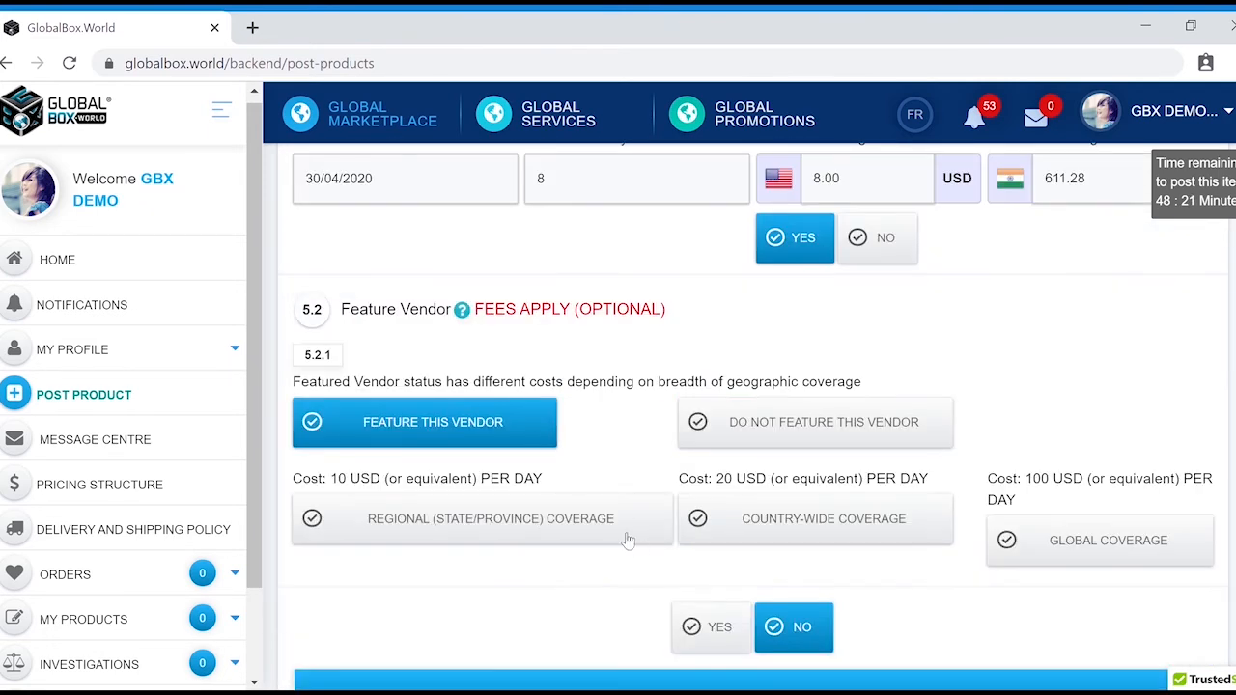
left_click(748, 521)
scroll(509, 519, "down", 2)
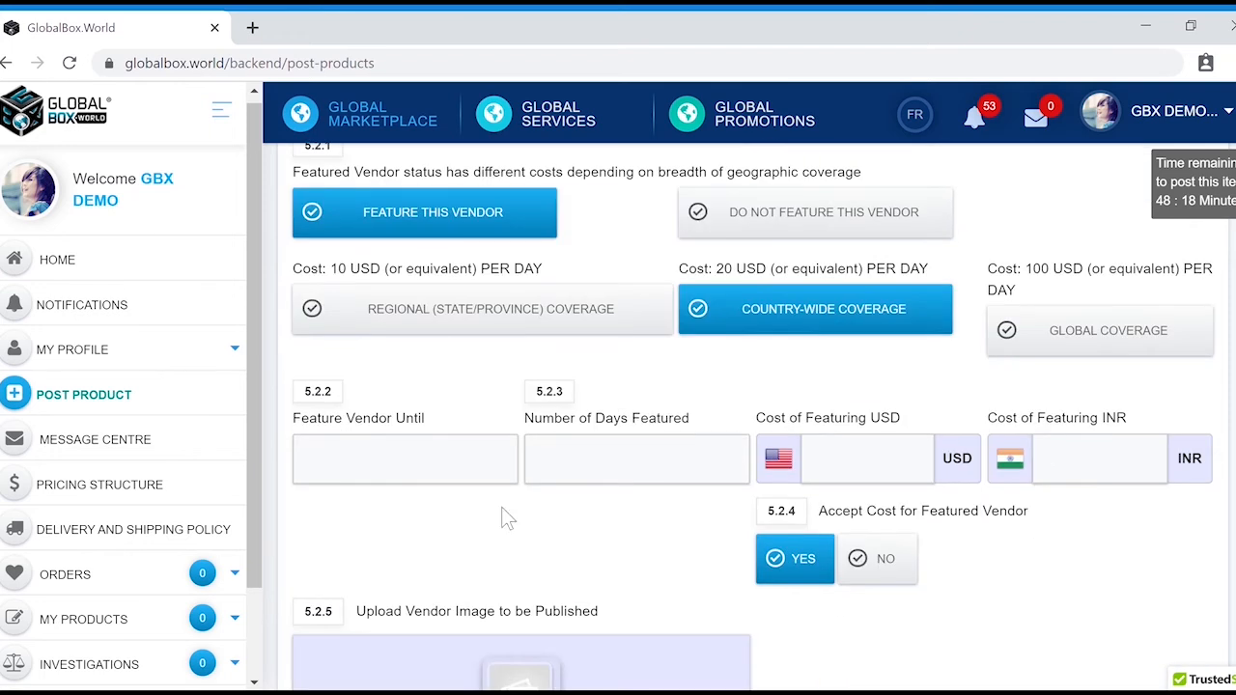
scroll(464, 454, "down", 1)
left_click(422, 425)
left_click(433, 354)
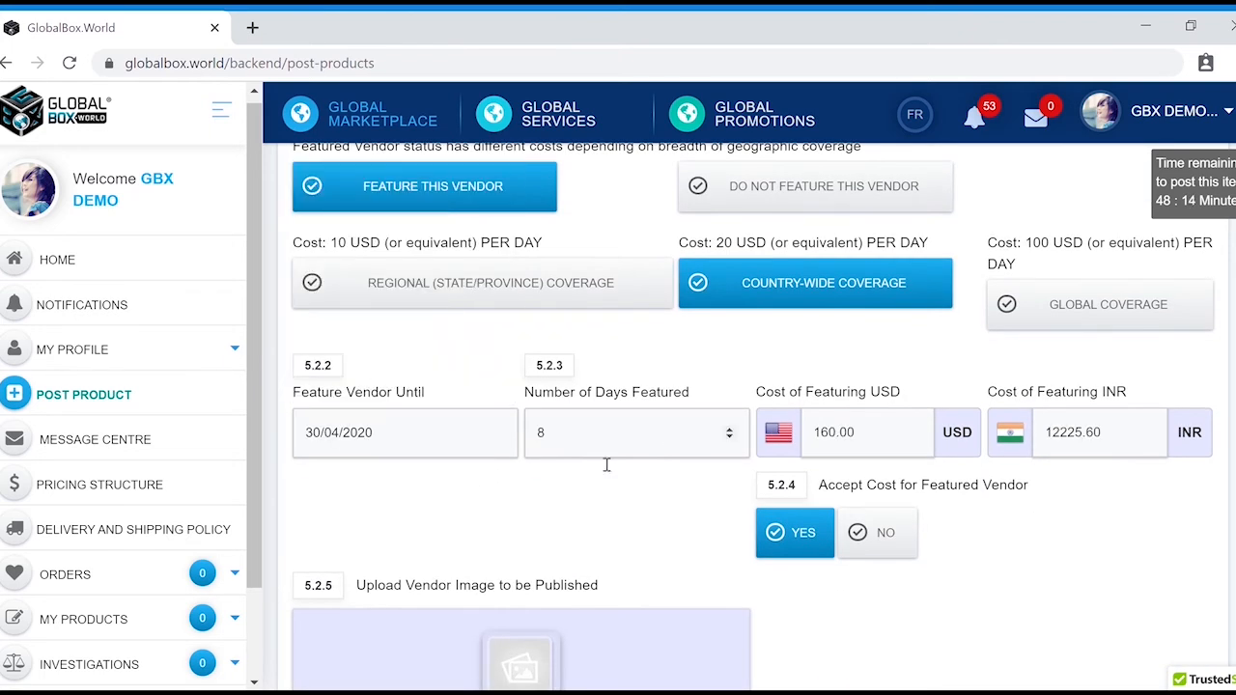
Look over the vendor image upload area and decline the cost for the featured vendor.
scroll(773, 435, "down", 1)
scroll(842, 372, "down", 1)
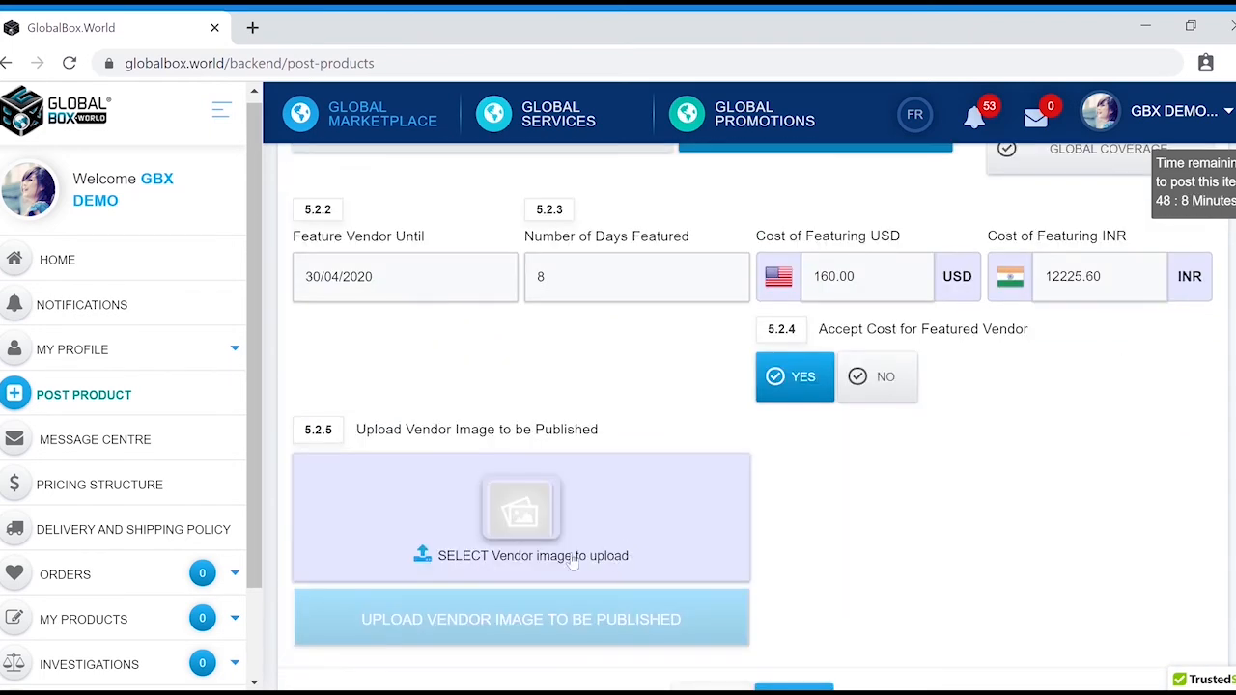
scroll(580, 562, "down", 1)
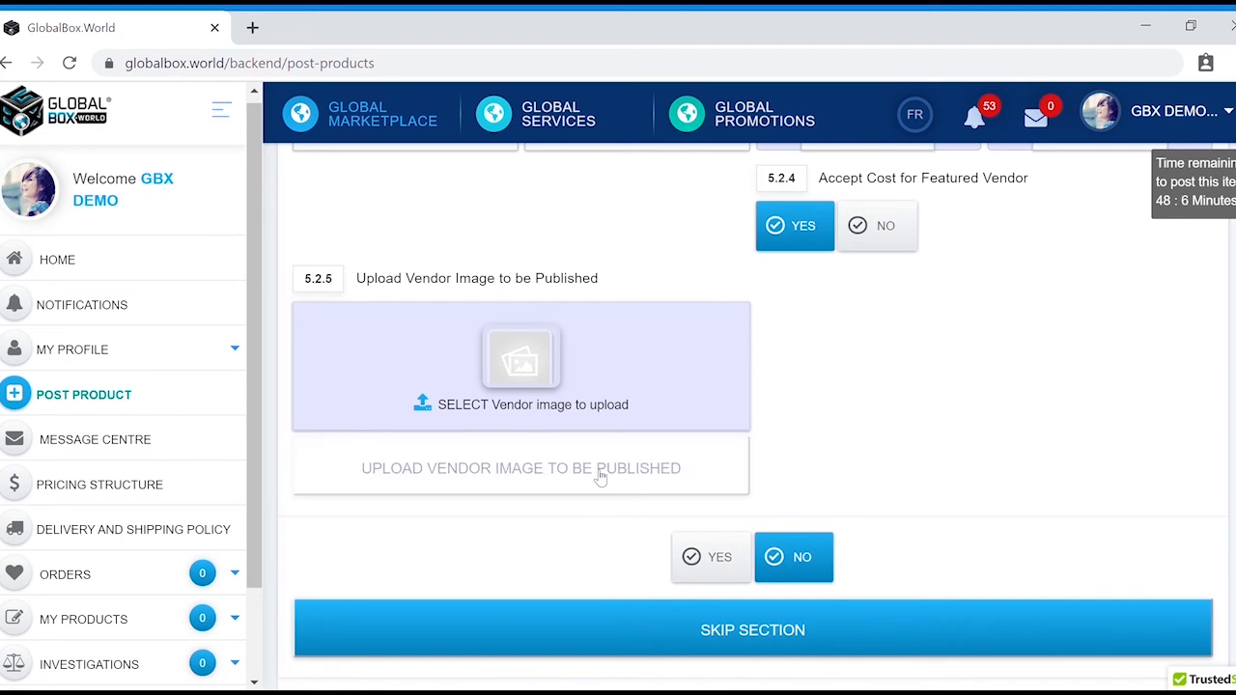
scroll(599, 475, "up", 1)
scroll(596, 473, "down", 1)
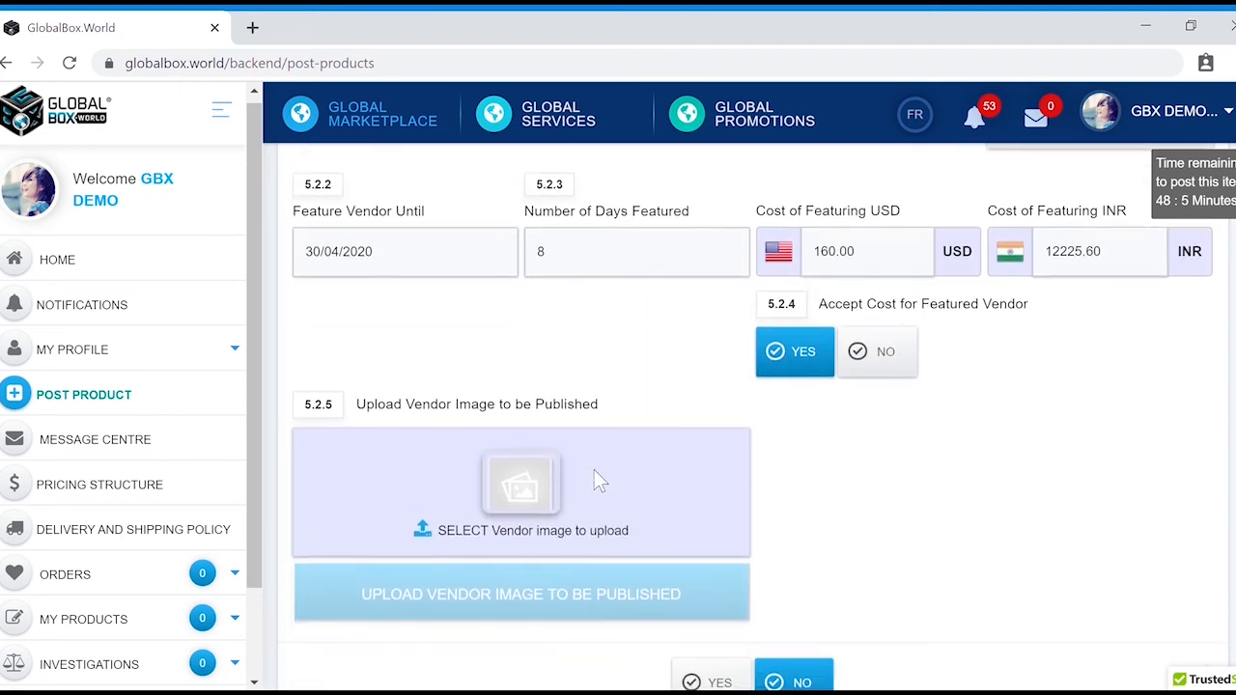
left_click(875, 360)
Check the feature choices and finish the Premium Features section with the vendor not featured.
scroll(868, 363, "up", 3)
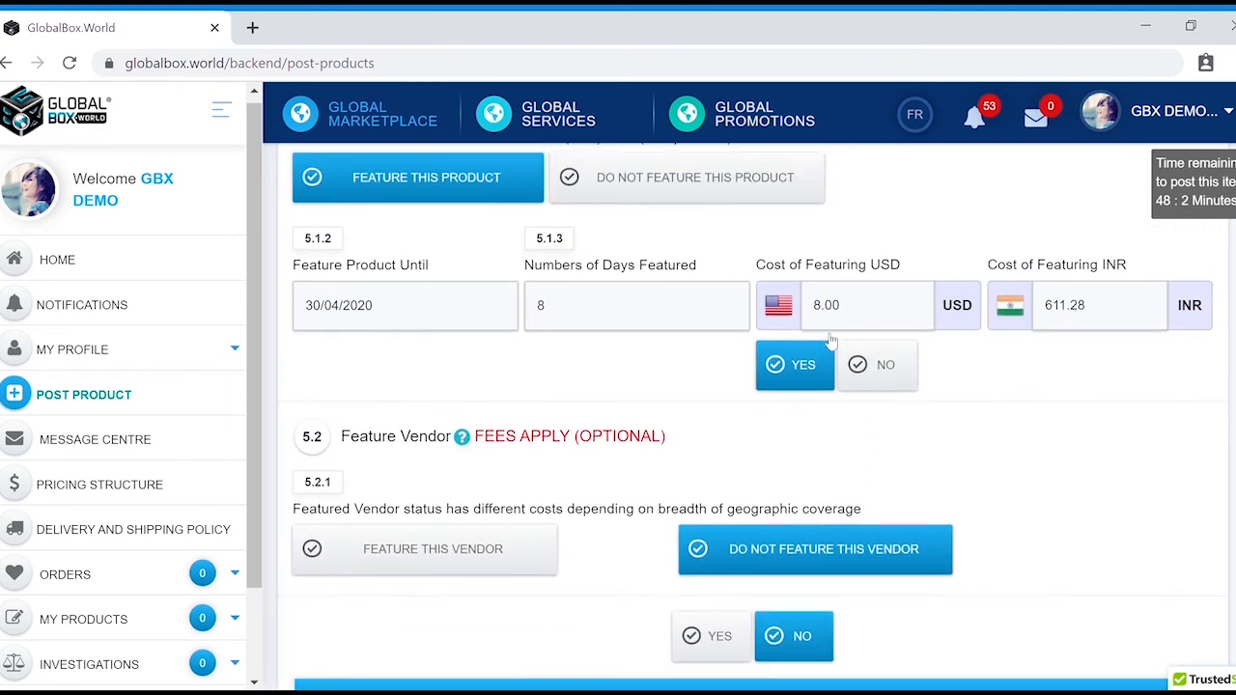
scroll(824, 483, "down", 3)
left_click(821, 537)
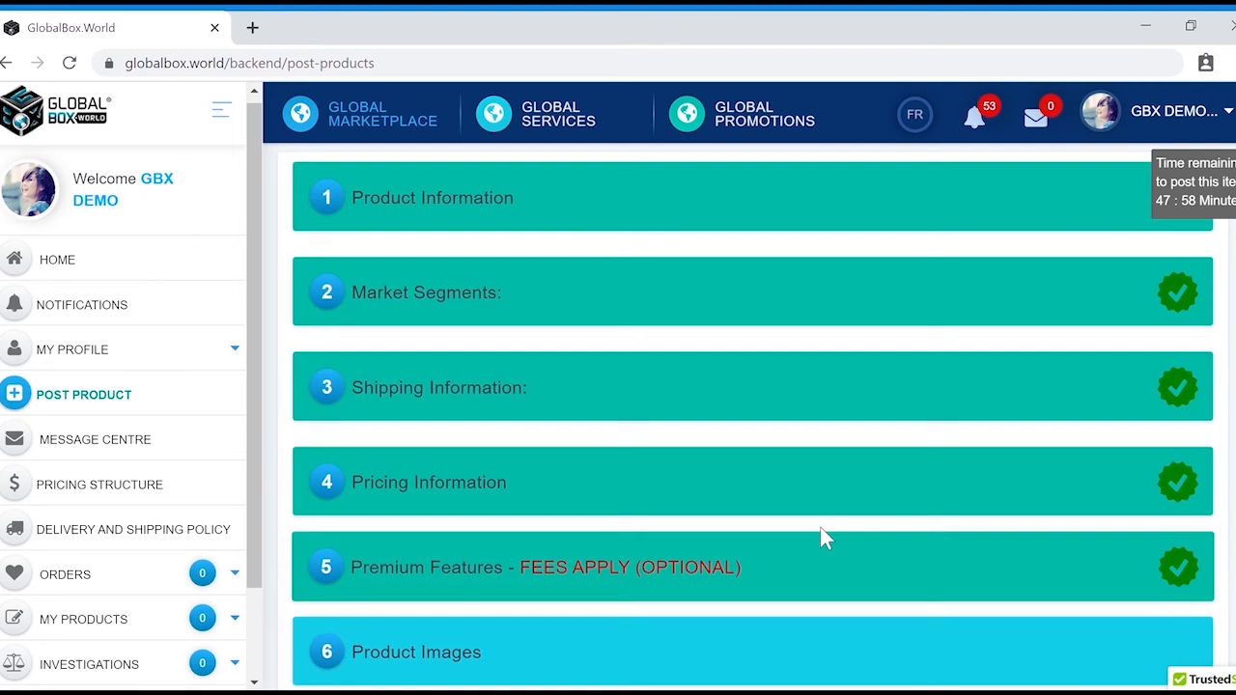
Go to the Product Images section and dismiss the browser's downloads bar.
scroll(777, 459, "down", 2)
scroll(679, 492, "down", 2)
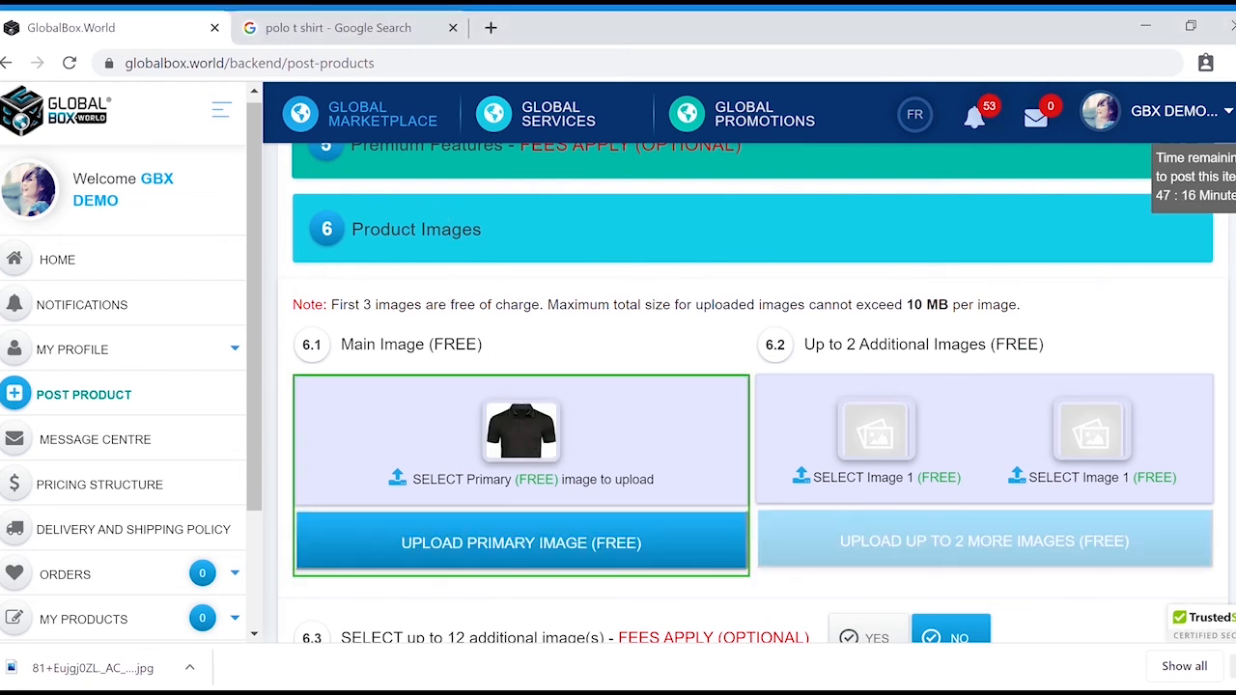
left_click(1234, 666)
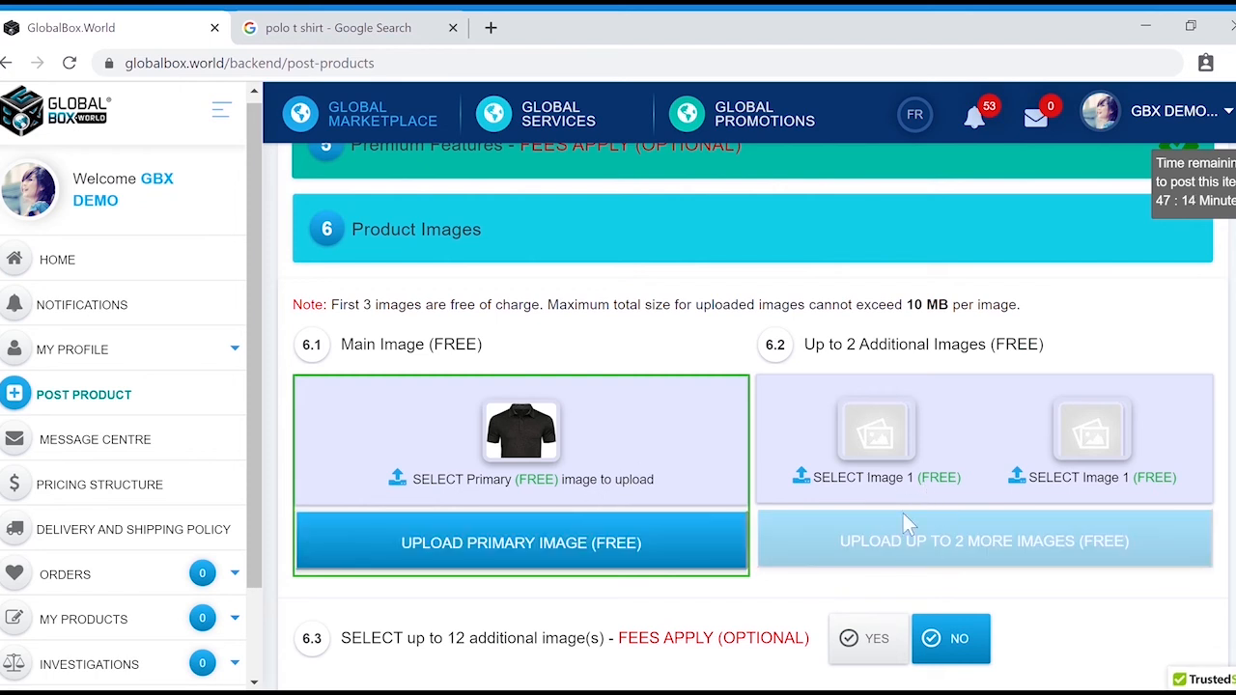
Preview the paid option for up to 12 additional images and set it back to No.
scroll(914, 527, "down", 1)
scroll(836, 488, "down", 1)
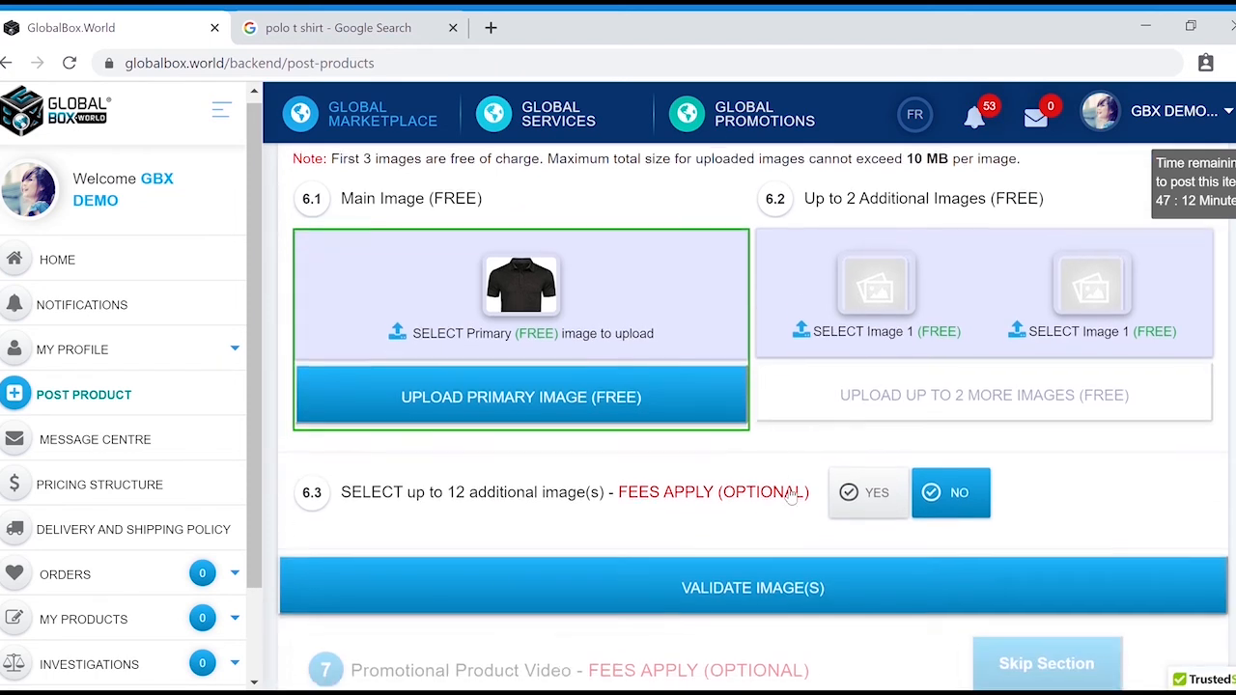
scroll(822, 454, "down", 2)
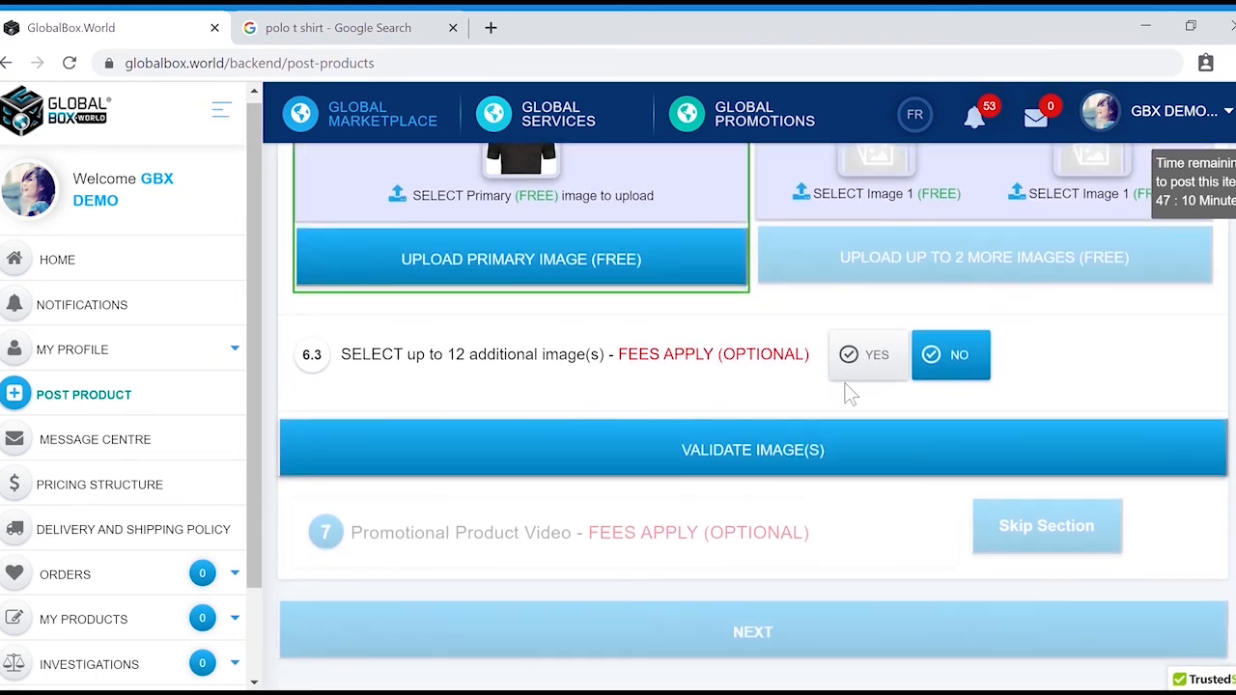
left_click(838, 376)
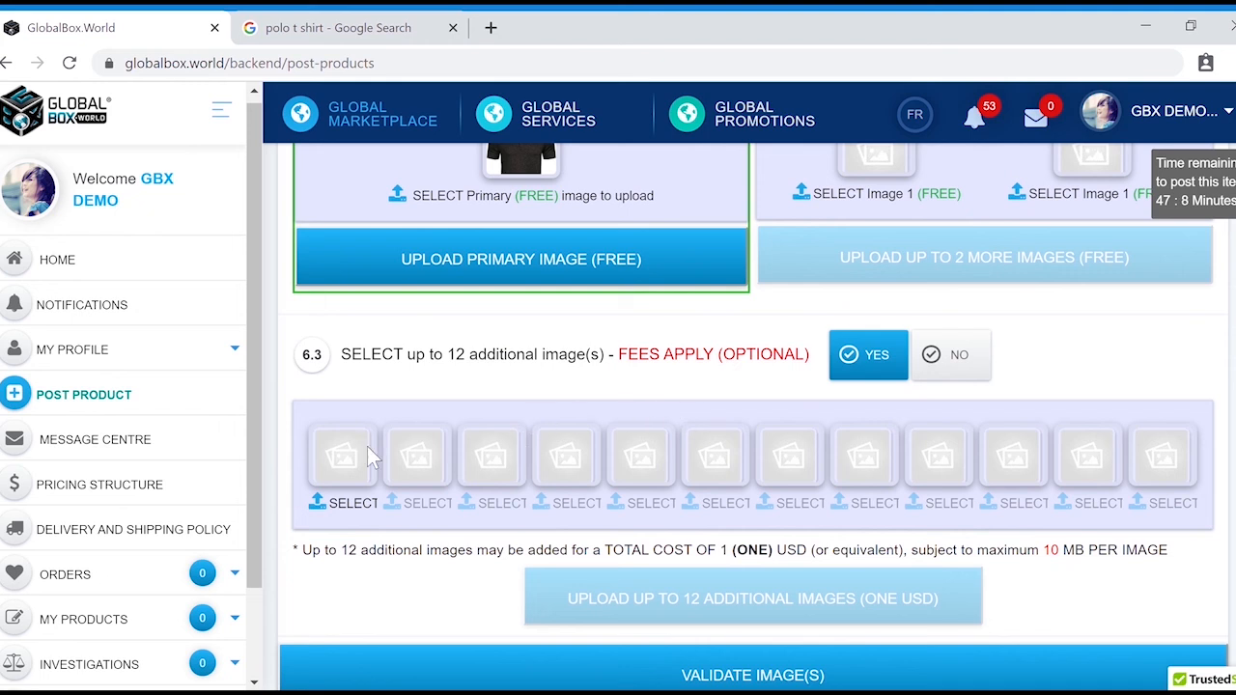
left_click(961, 379)
Validate the product images without paid additional images and dismiss the confirmation.
scroll(869, 386, "down", 1)
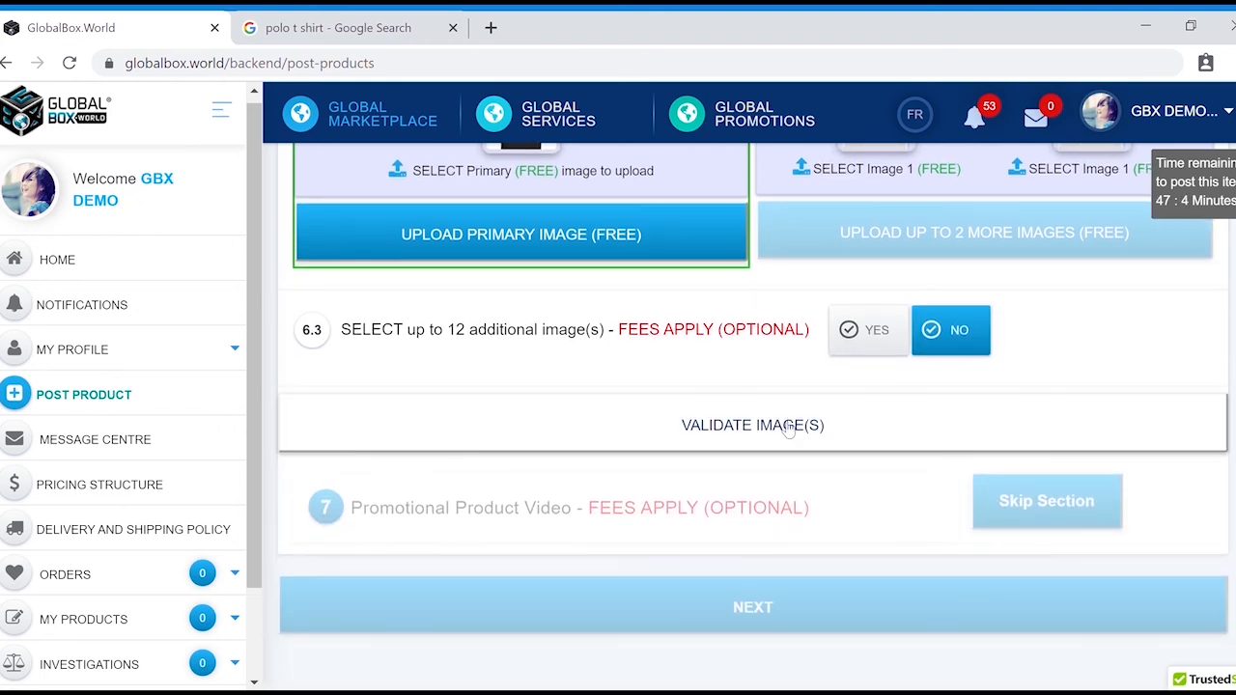
left_click(788, 429)
left_click(634, 505)
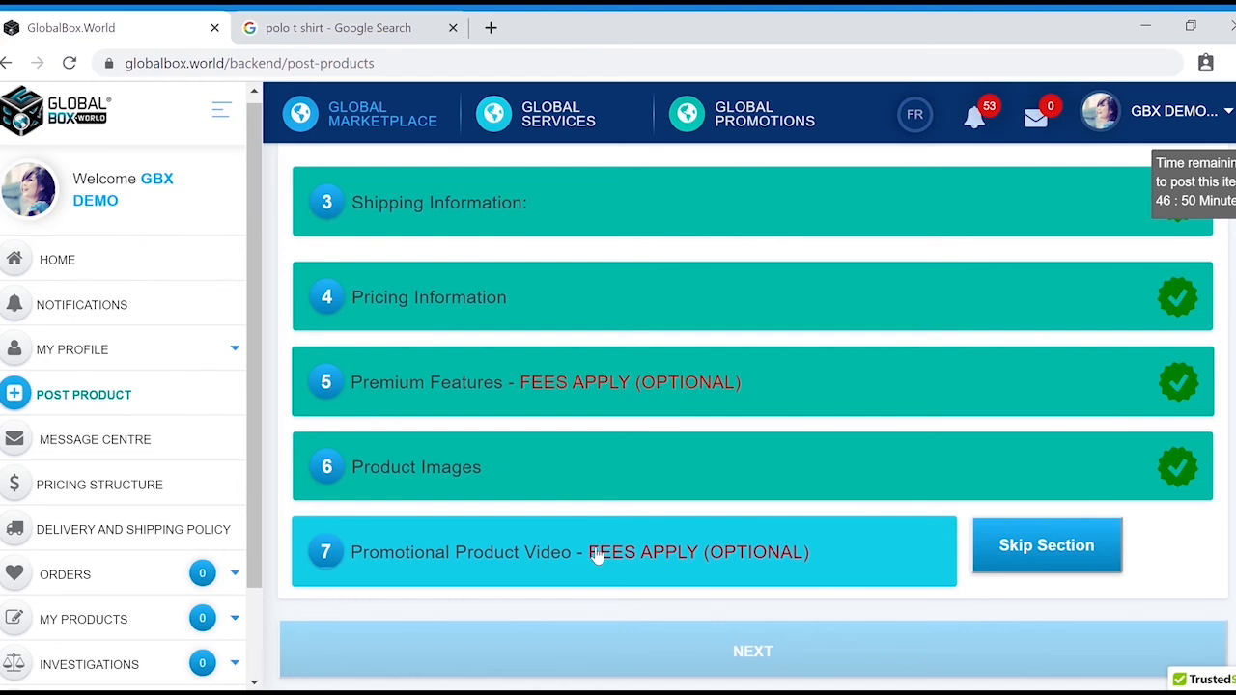
Open the optional Promotional Product Video section, review its timeframe and cost, and complete it without uploading a video.
left_click(798, 557)
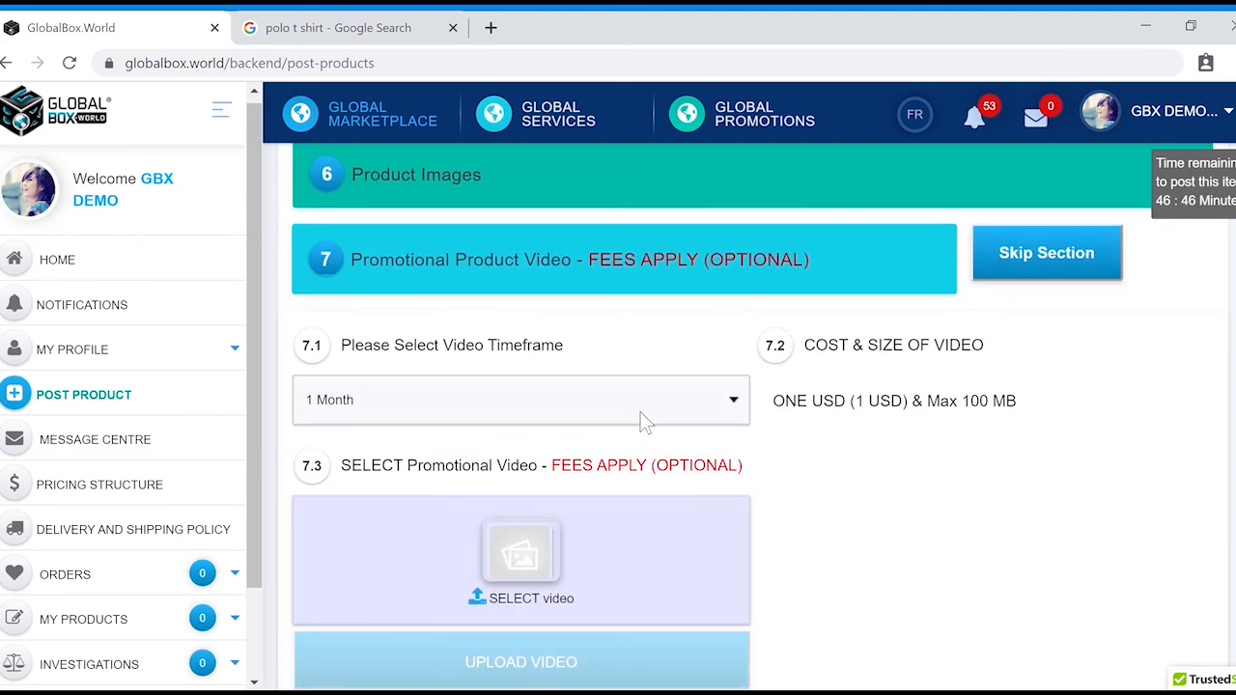
scroll(649, 400, "down", 2)
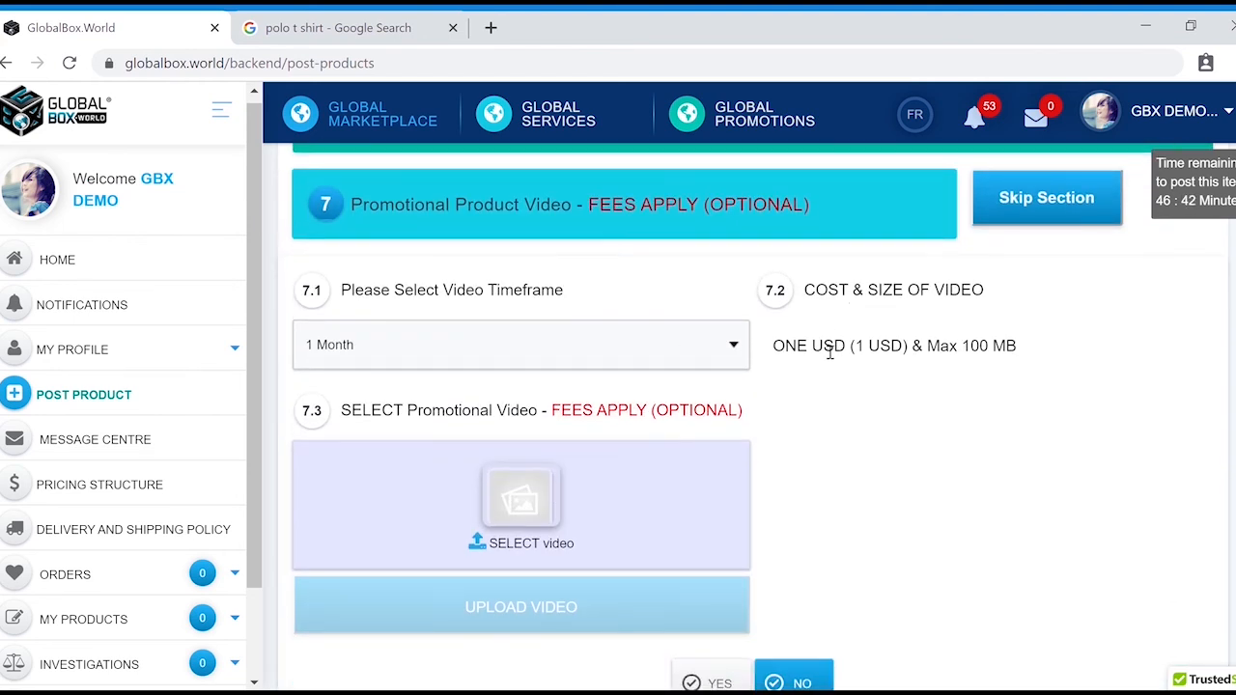
scroll(941, 292, "up", 7)
scroll(861, 395, "down", 8)
scroll(855, 396, "up", 3)
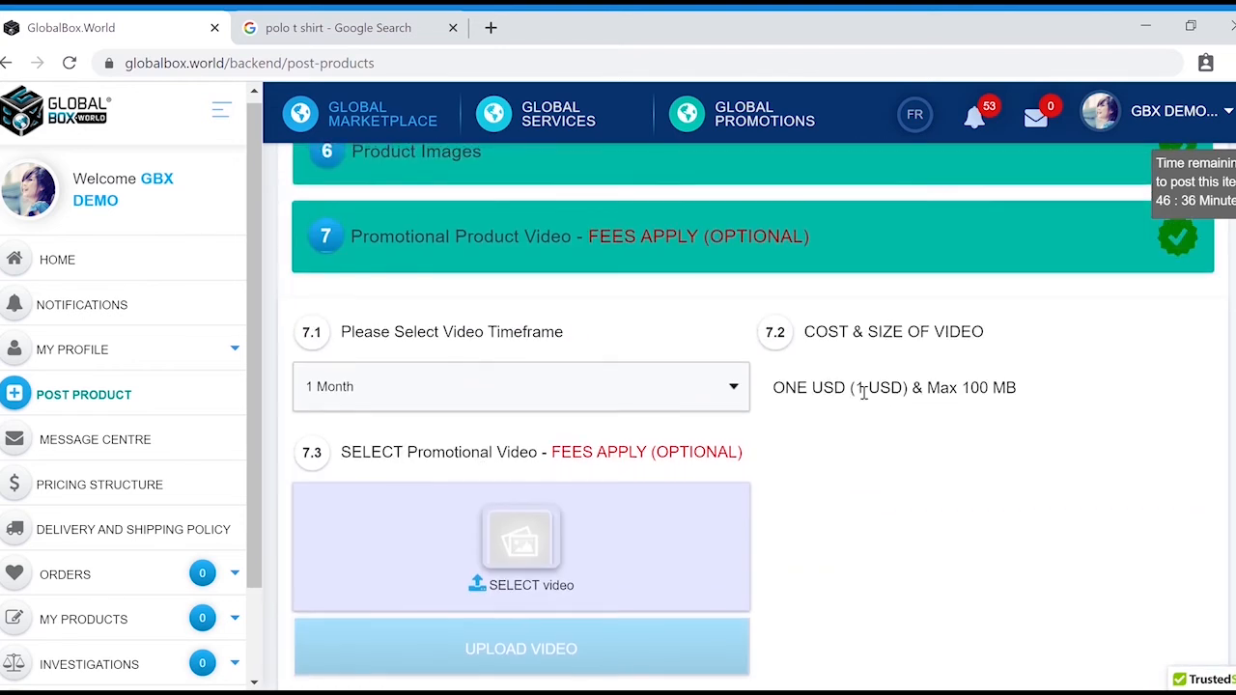
left_click(822, 510)
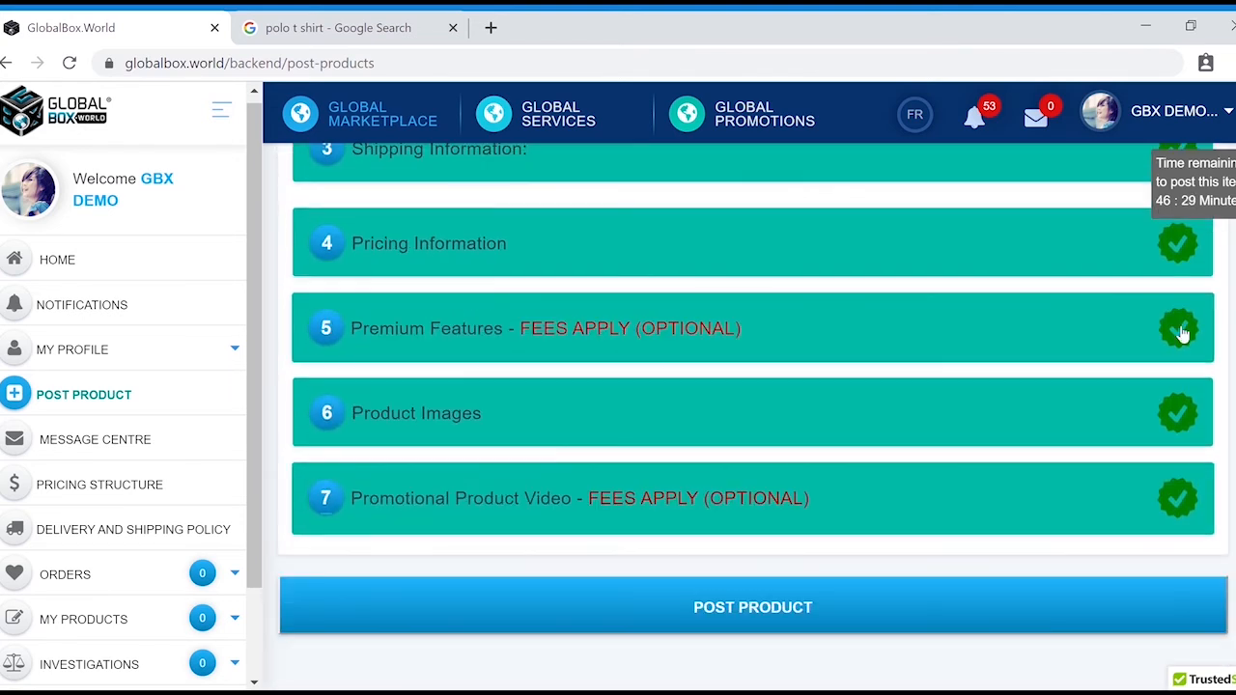
Post the product to the marketplace and dismiss the success message.
left_click(794, 585)
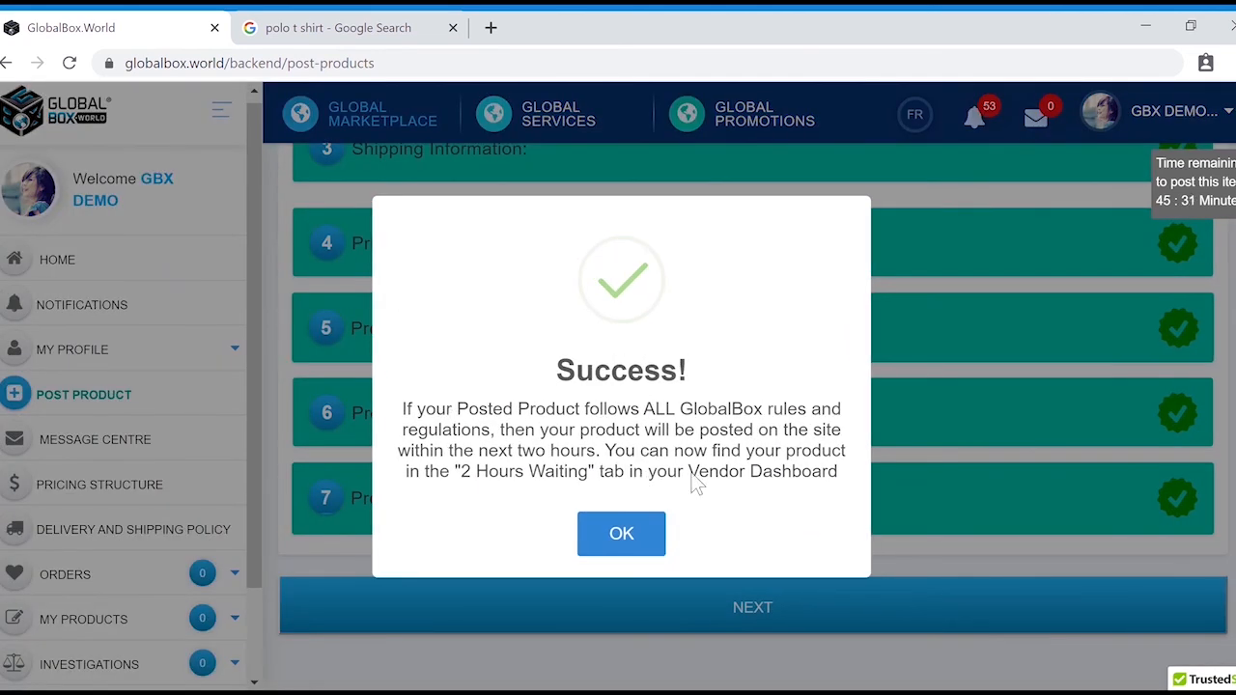
left_click(655, 542)
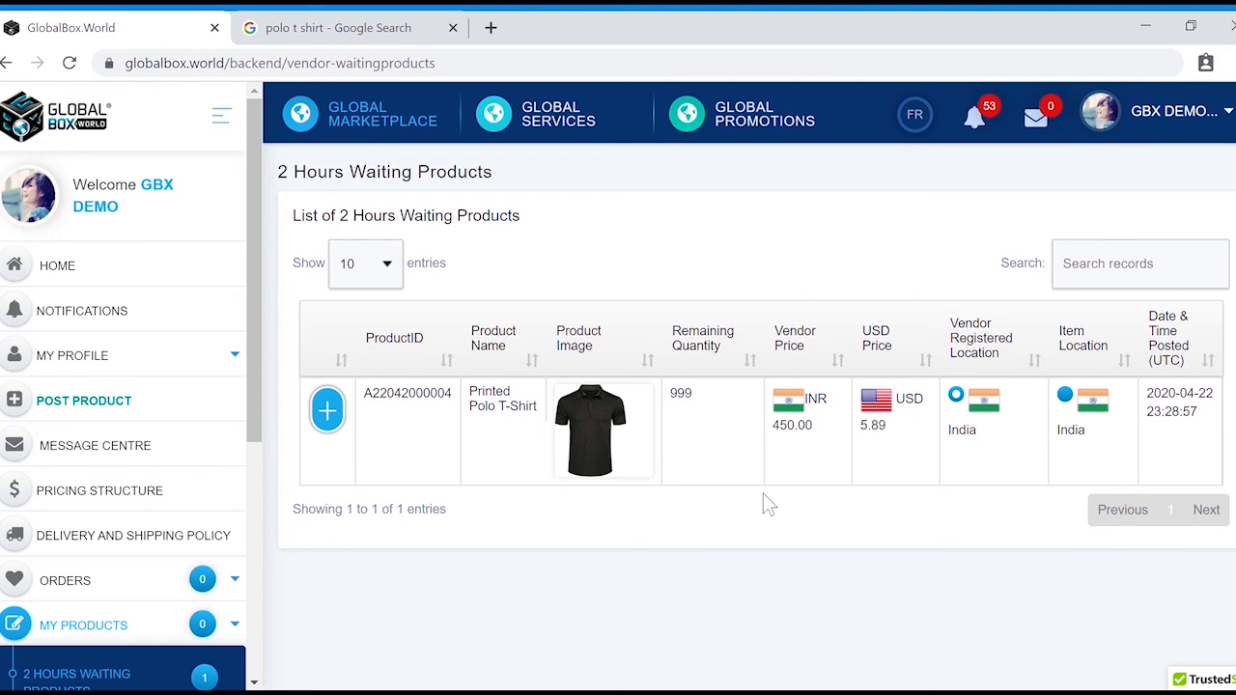
Check the posted polo T-shirt's available actions under 2 Hours Waiting Products, and look through the other product status categories.
left_click(328, 416)
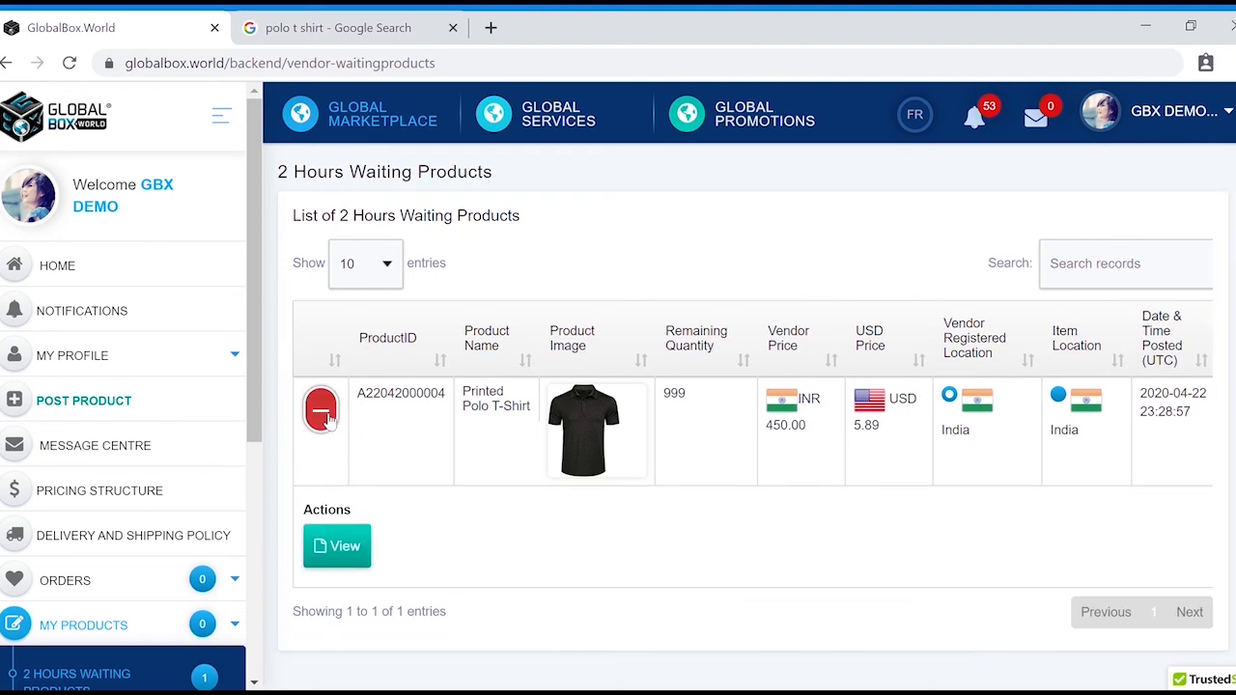
left_click(326, 425)
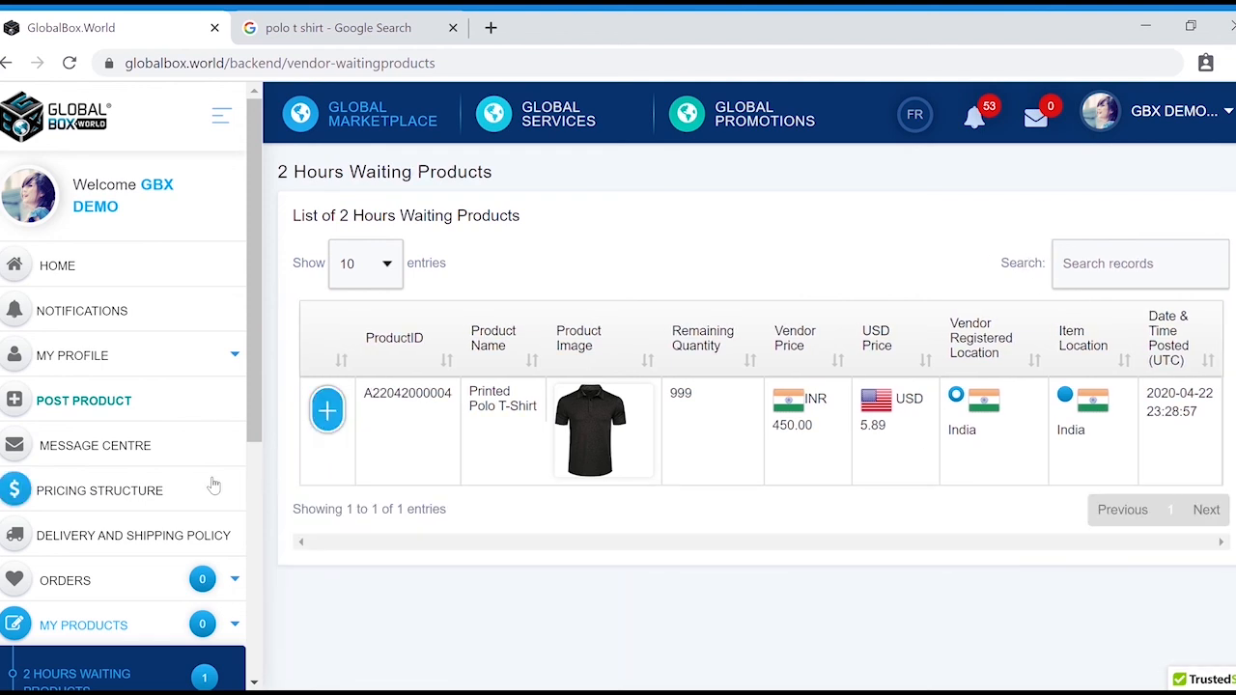
scroll(212, 483, "down", 2)
scroll(212, 483, "down", 1)
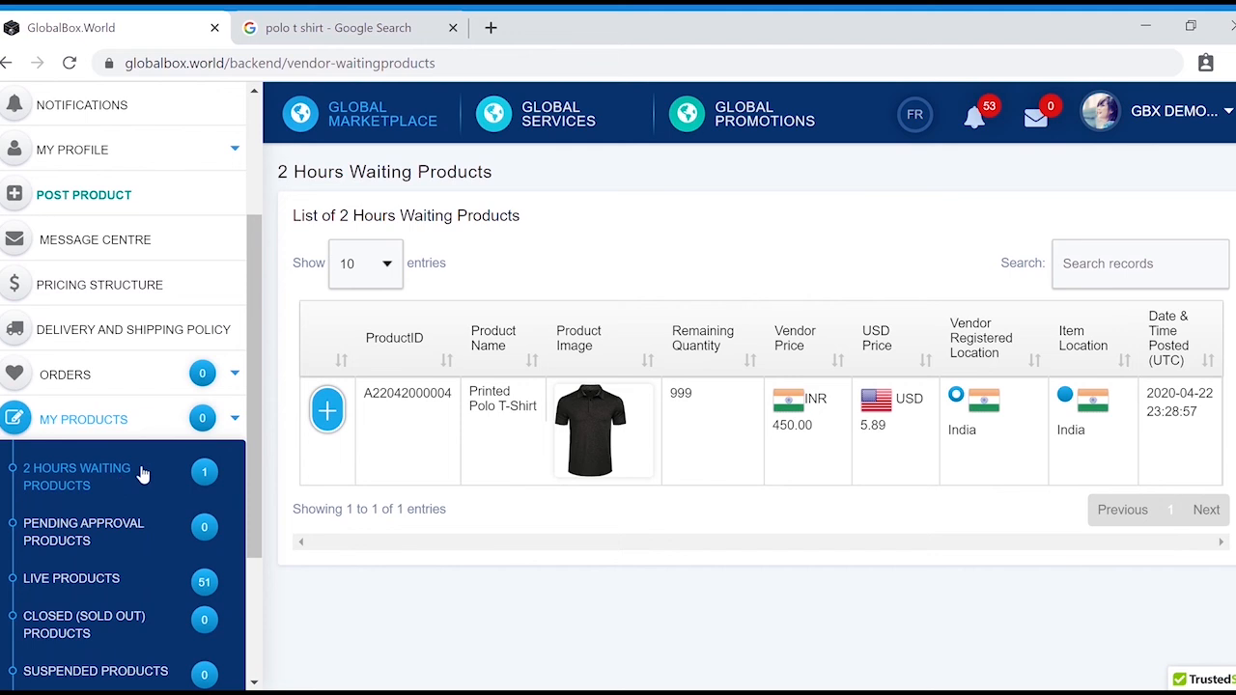
scroll(165, 502, "down", 1)
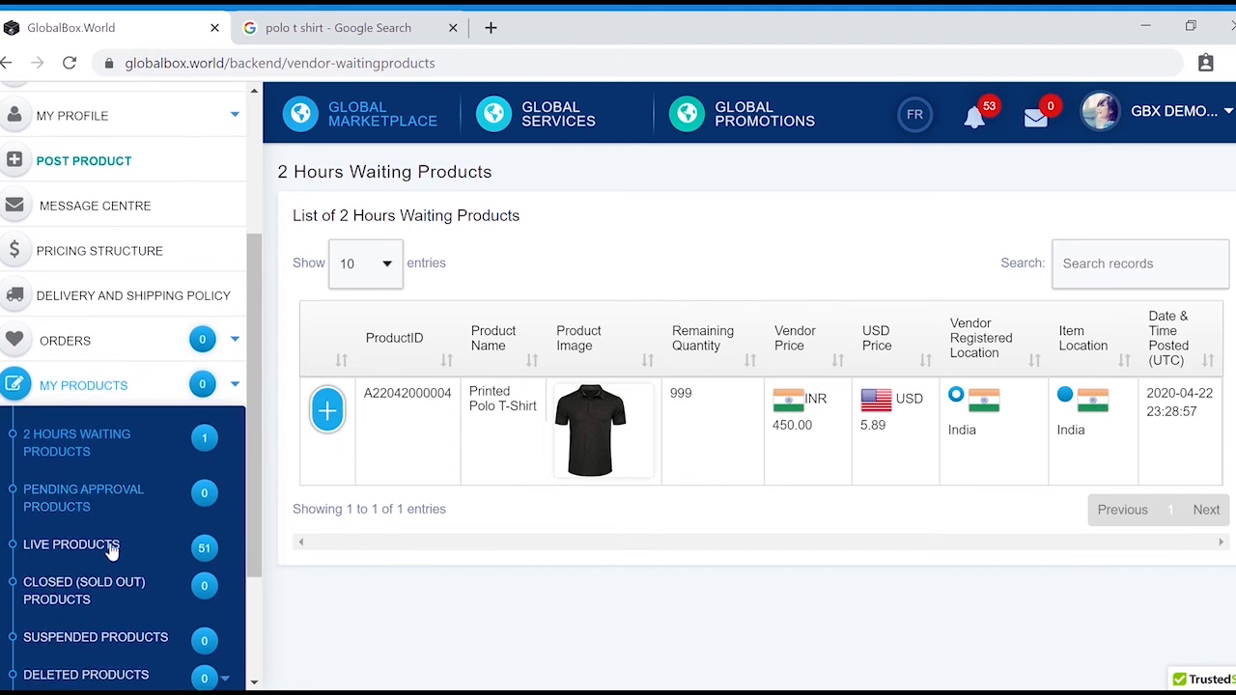
scroll(110, 540, "down", 1)
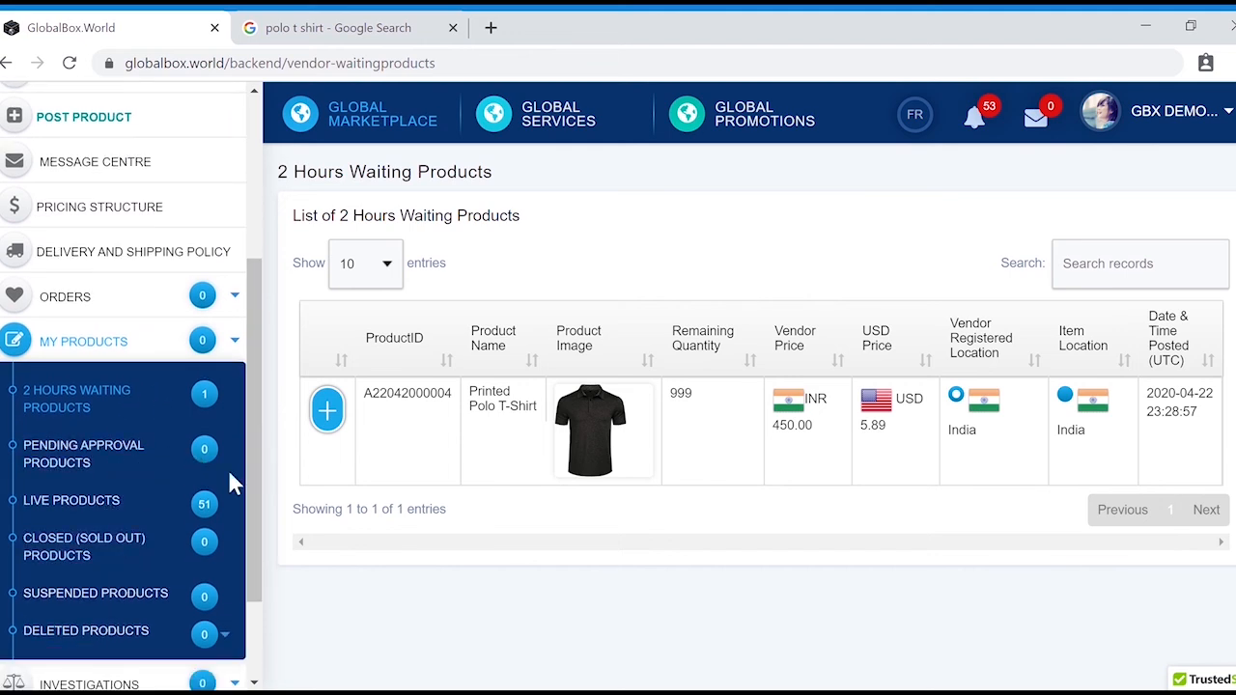
Return to the vendor dashboard's home page.
scroll(113, 435, "up", 3)
scroll(113, 435, "up", 1)
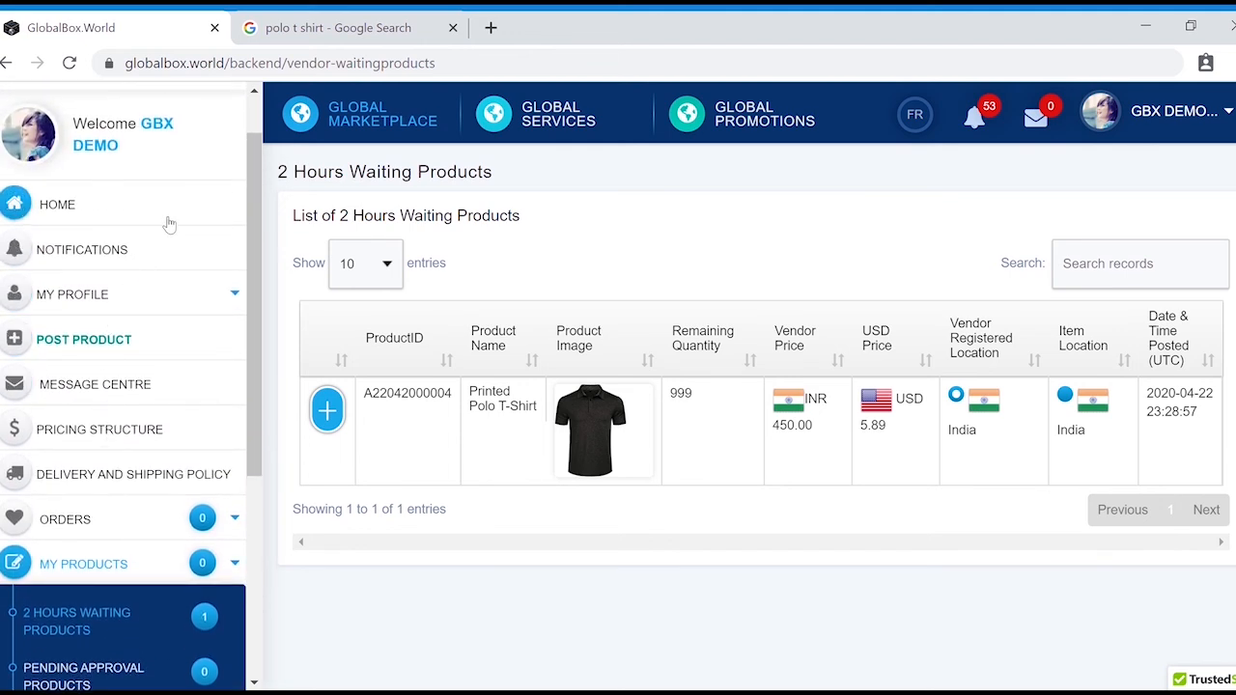
left_click(115, 212)
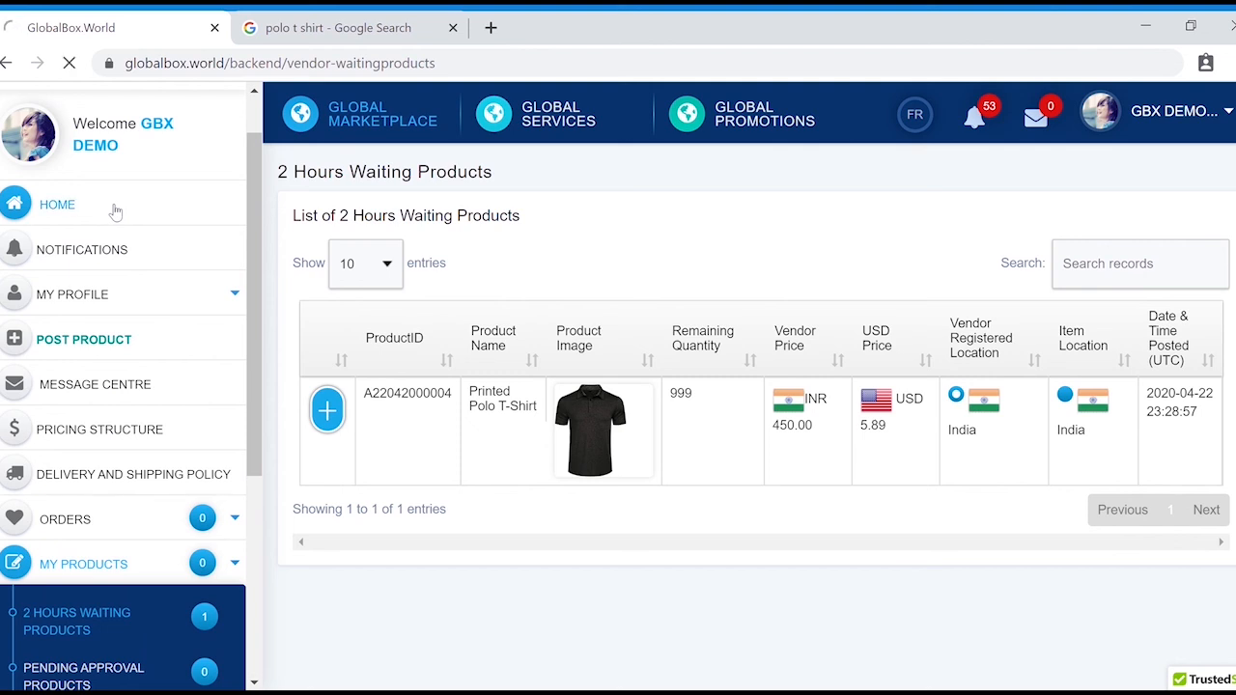